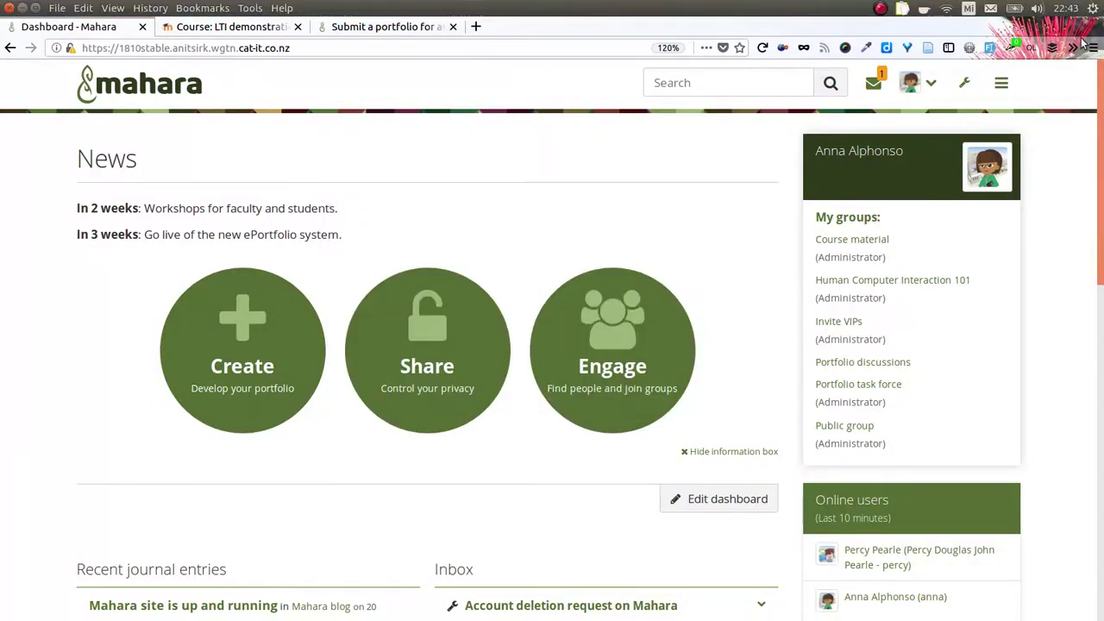
- Examine the options under Create, Share, Engage and Manage in the main navigation, and the account settings options
{"action": "left_click", "coordinate": [1003, 83]}
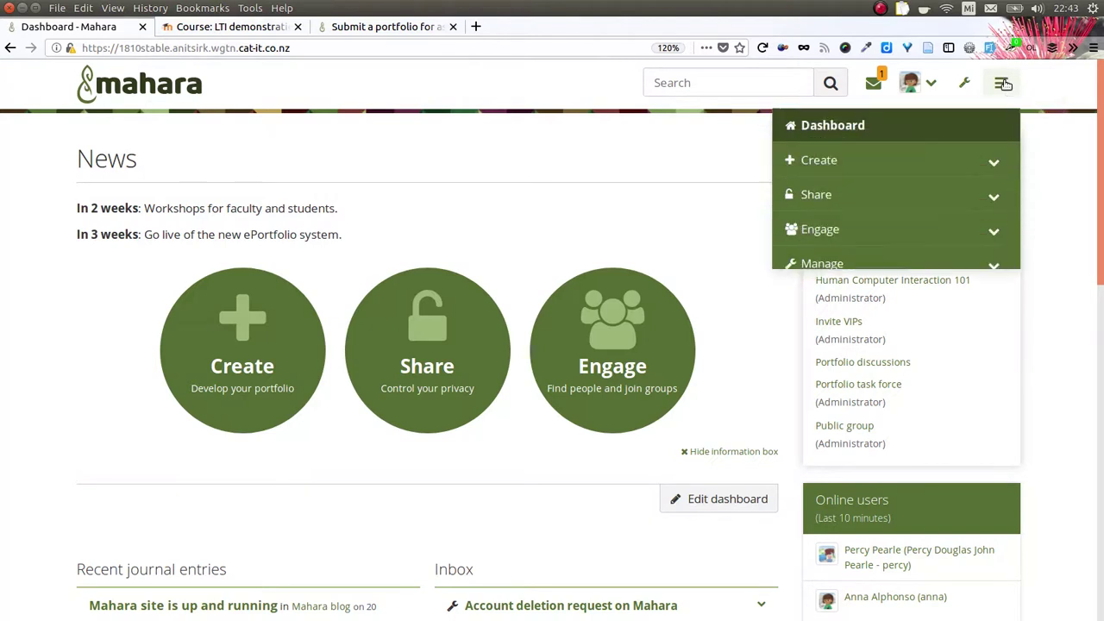
{"action": "left_click", "coordinate": [918, 166]}
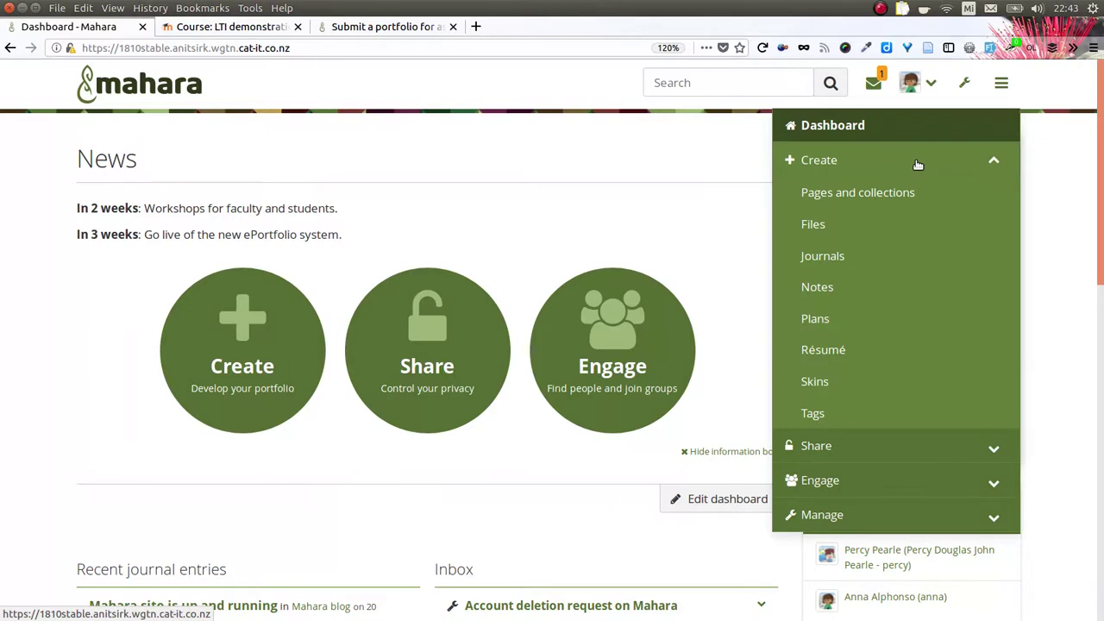
{"action": "left_click", "coordinate": [895, 444]}
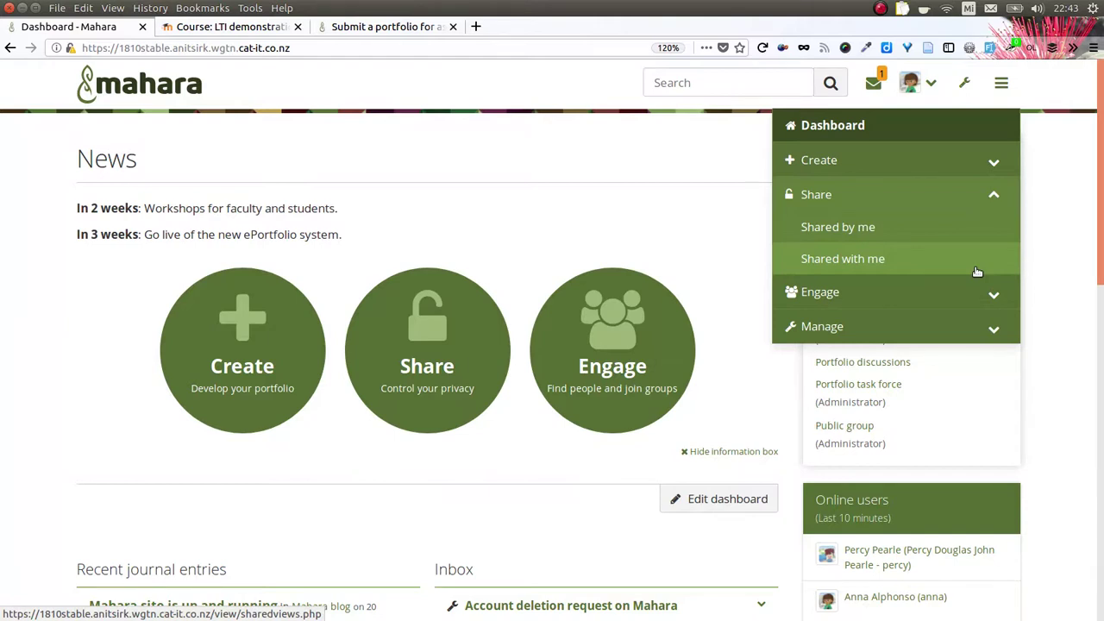
{"action": "left_click", "coordinate": [907, 301]}
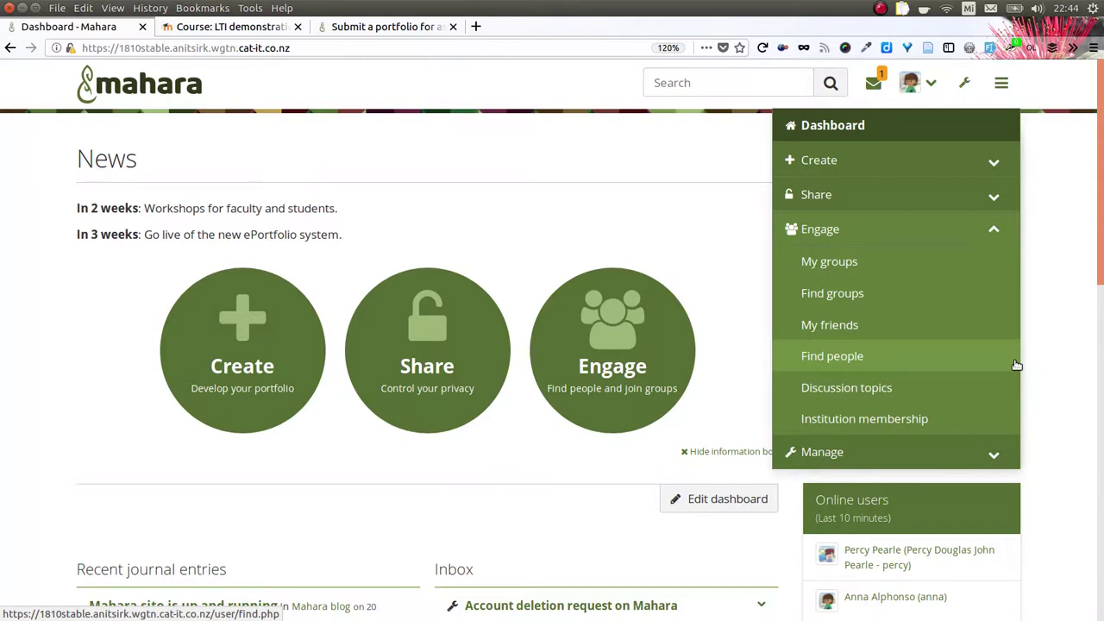
{"action": "left_click", "coordinate": [917, 457]}
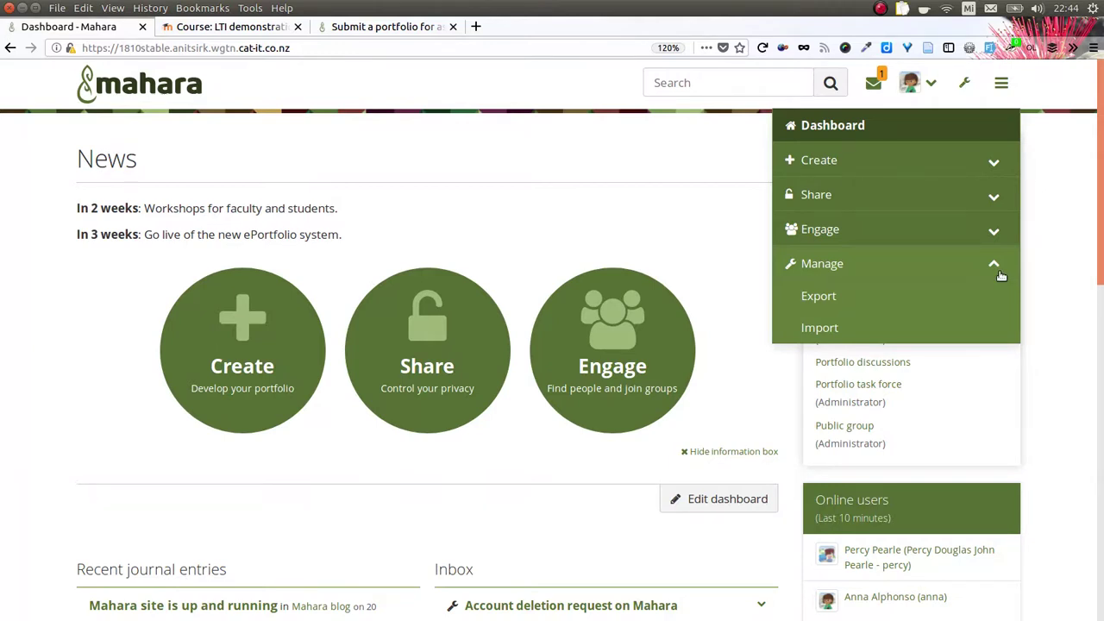
{"action": "left_click", "coordinate": [937, 88]}
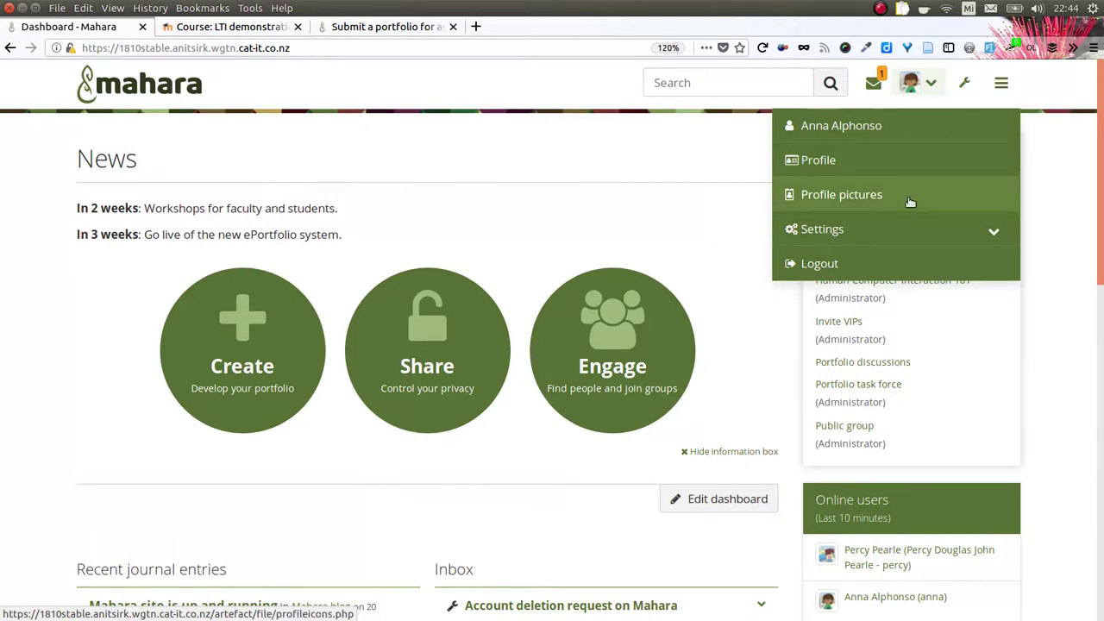
{"action": "left_click", "coordinate": [904, 236]}
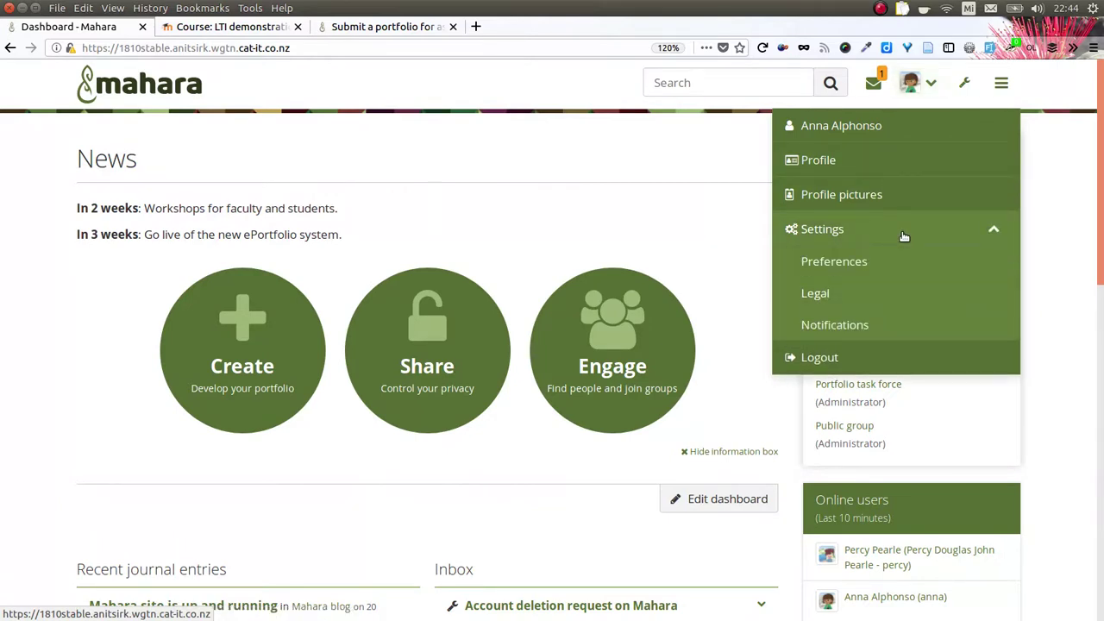
- Go to the institution tags administration page and show the tags of the School institution
{"action": "left_click", "coordinate": [965, 87]}
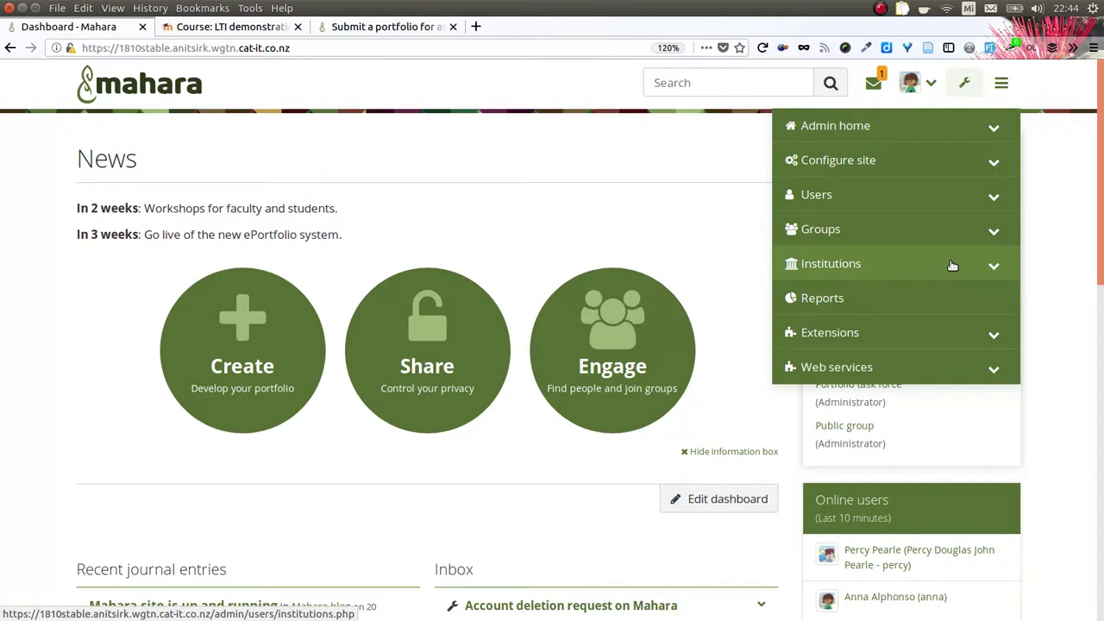
{"action": "left_click", "coordinate": [994, 266]}
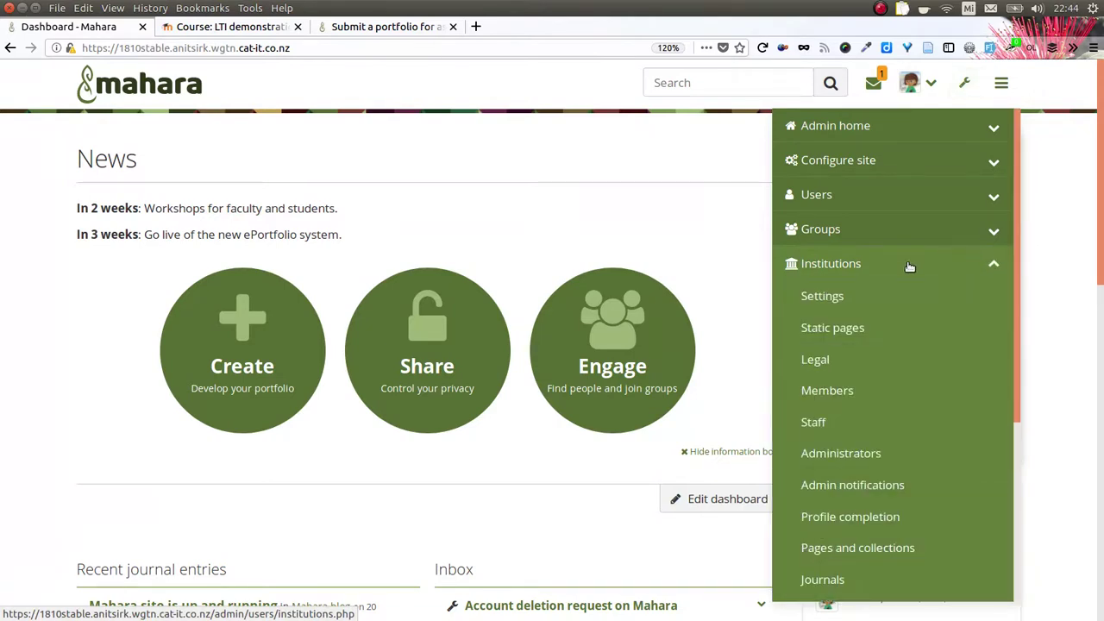
{"action": "scroll", "coordinate": [935, 473], "scroll_direction": "down", "scroll_amount": 3}
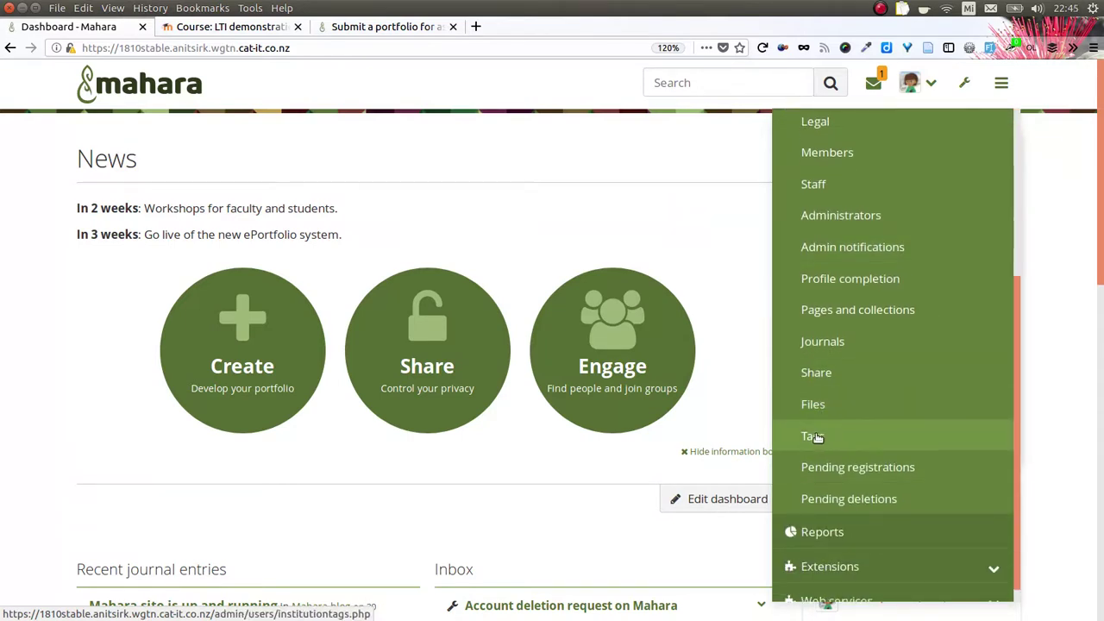
{"action": "left_click", "coordinate": [814, 436]}
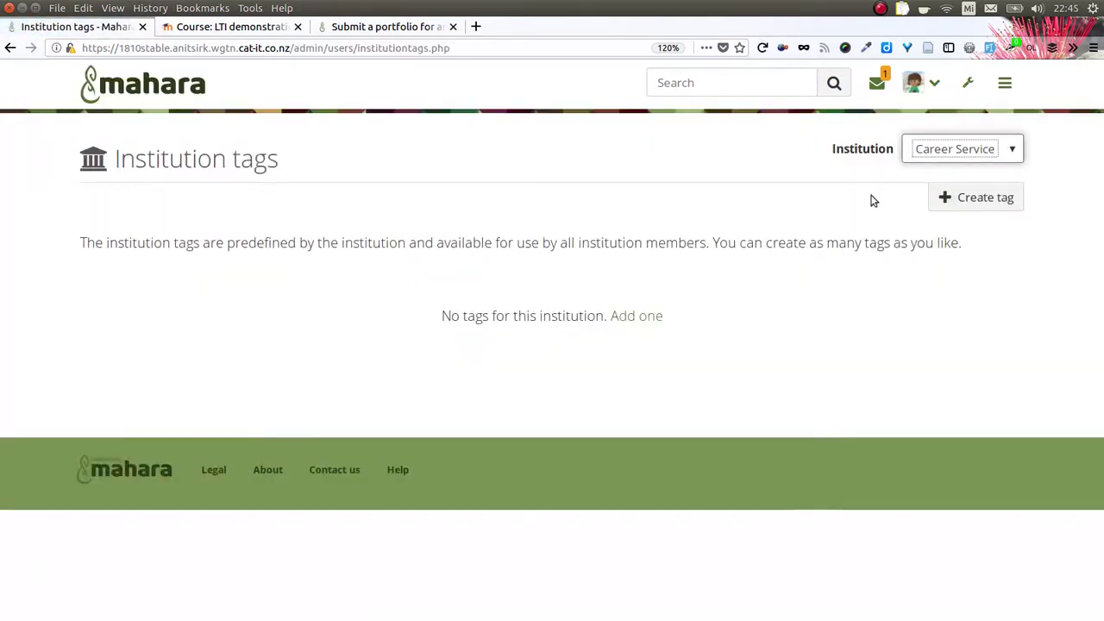
{"action": "left_click", "coordinate": [965, 149]}
{"action": "left_click", "coordinate": [943, 211]}
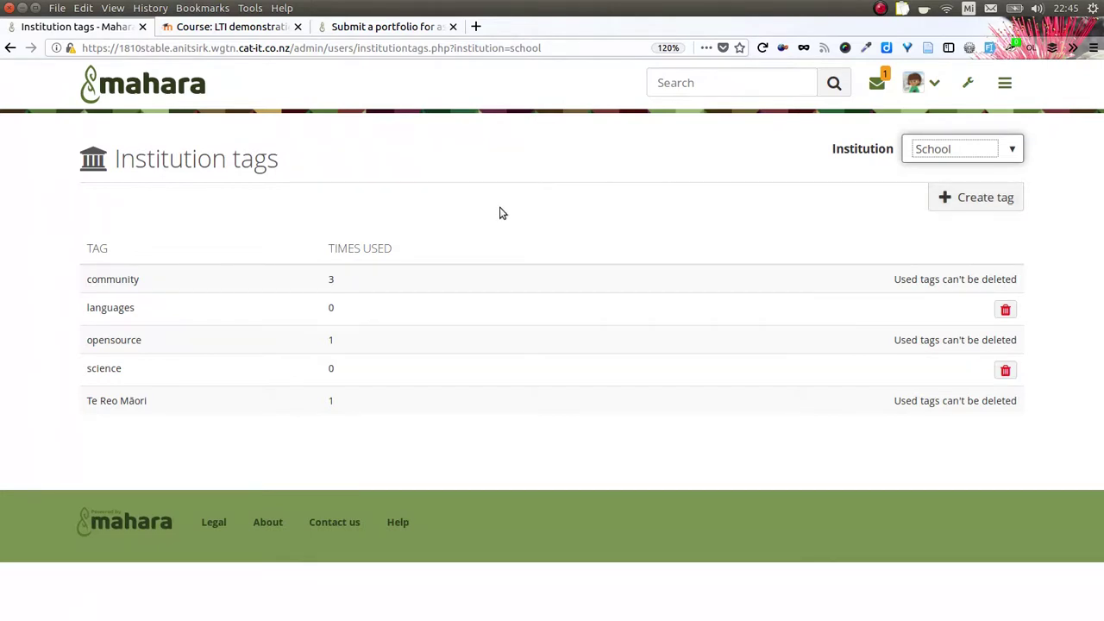
- Create and save a new institution tag named FLOSS for the School institution
{"action": "left_click", "coordinate": [989, 201]}
{"action": "left_click", "coordinate": [332, 268]}
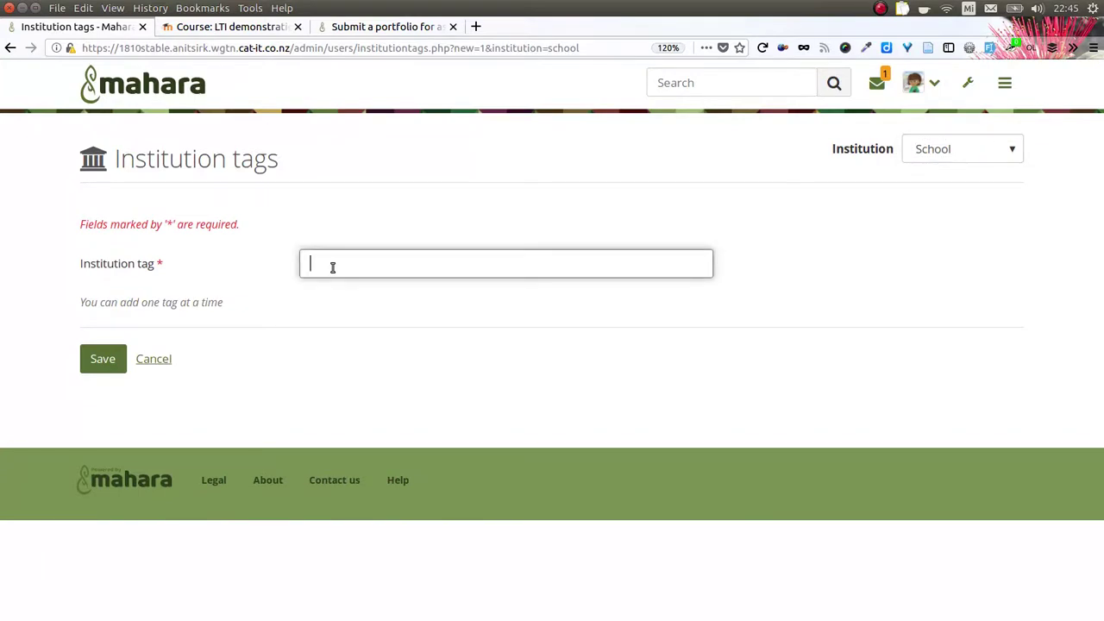
{"action": "type", "text": "FLOSS"}
{"action": "left_click", "coordinate": [101, 357]}
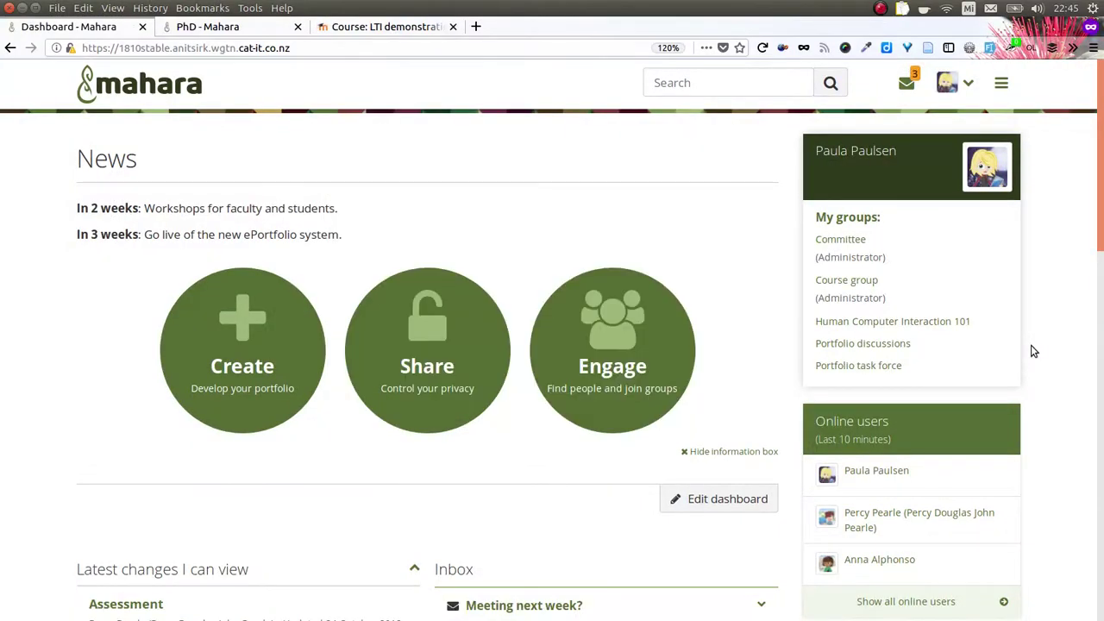
- Create a new page in the pages and collections area of the personal portfolio and title it Proposal
{"action": "left_click", "coordinate": [1004, 86]}
{"action": "left_click", "coordinate": [968, 160]}
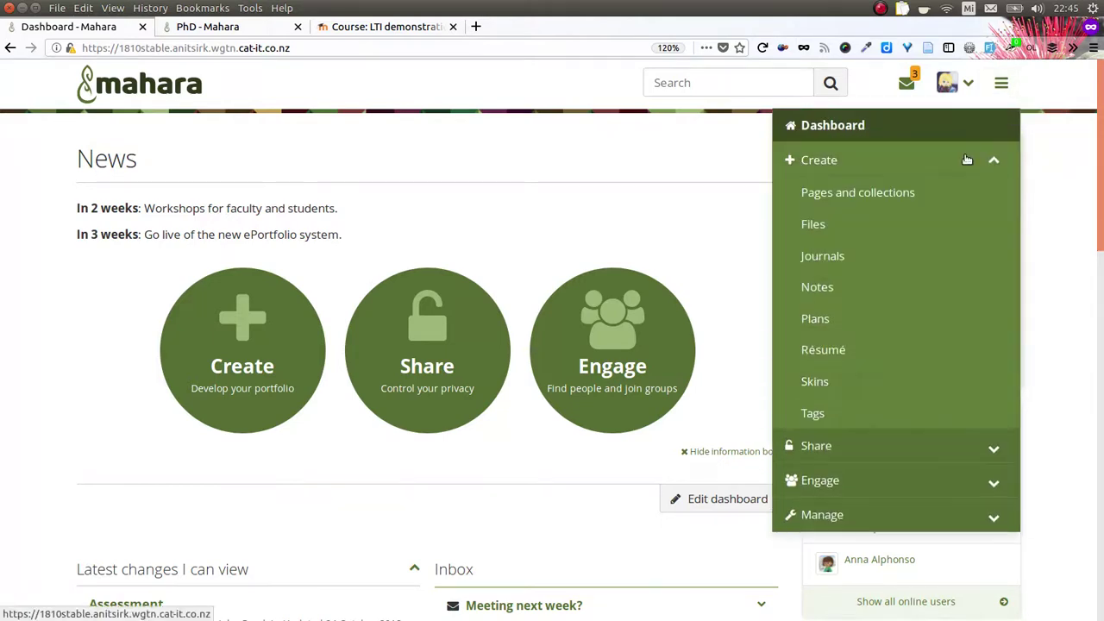
{"action": "left_click", "coordinate": [902, 192]}
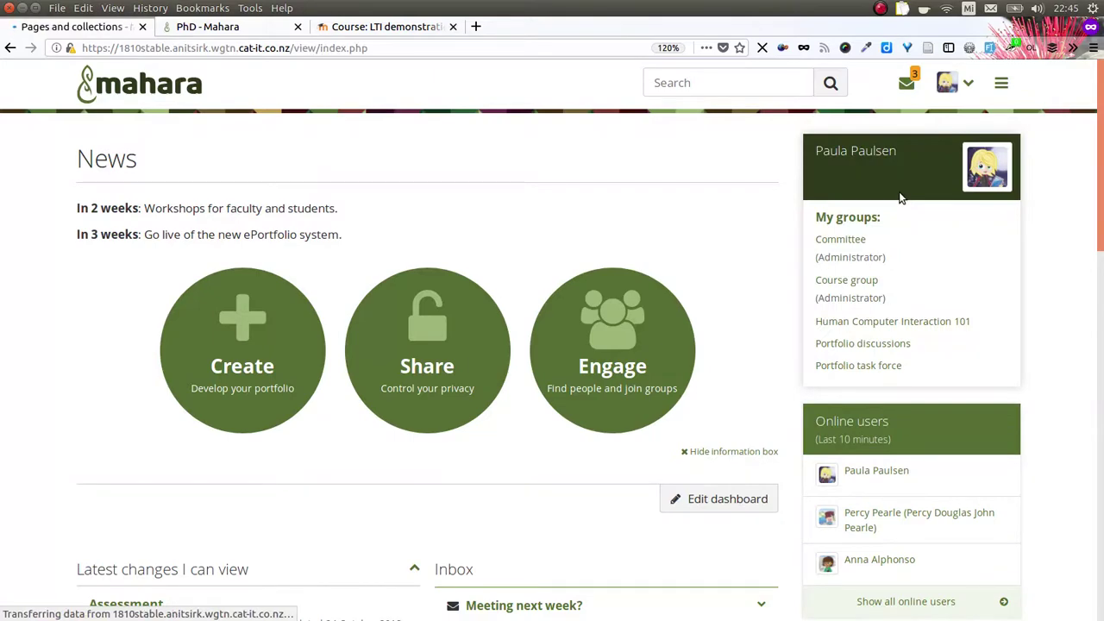
{"action": "left_click", "coordinate": [674, 200]}
{"action": "left_click", "coordinate": [431, 175]}
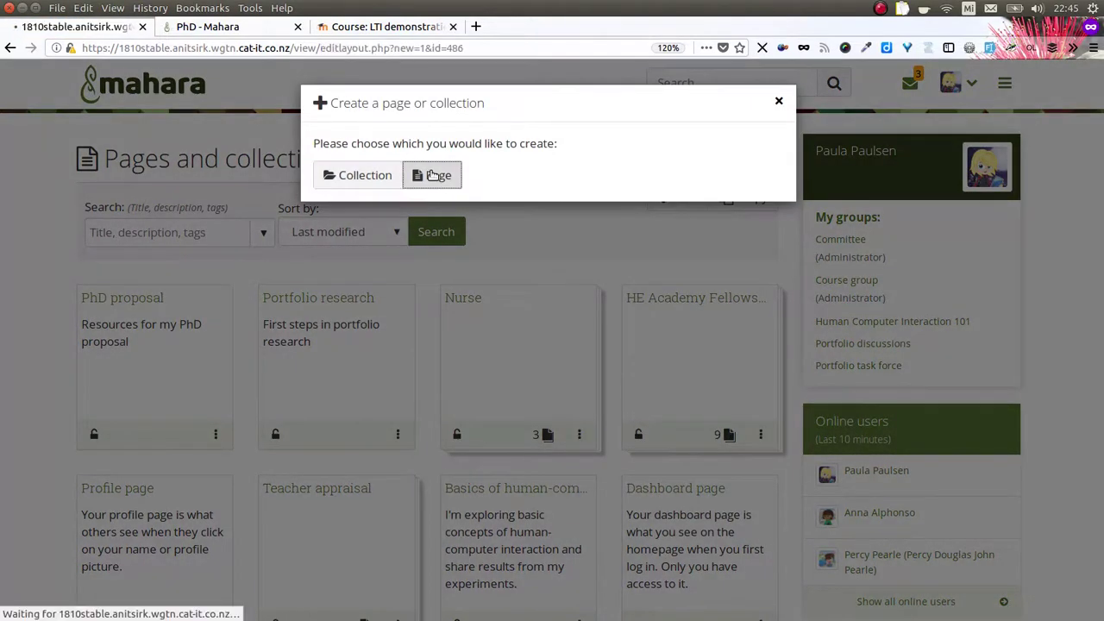
{"action": "type", "text": "Proposal"}
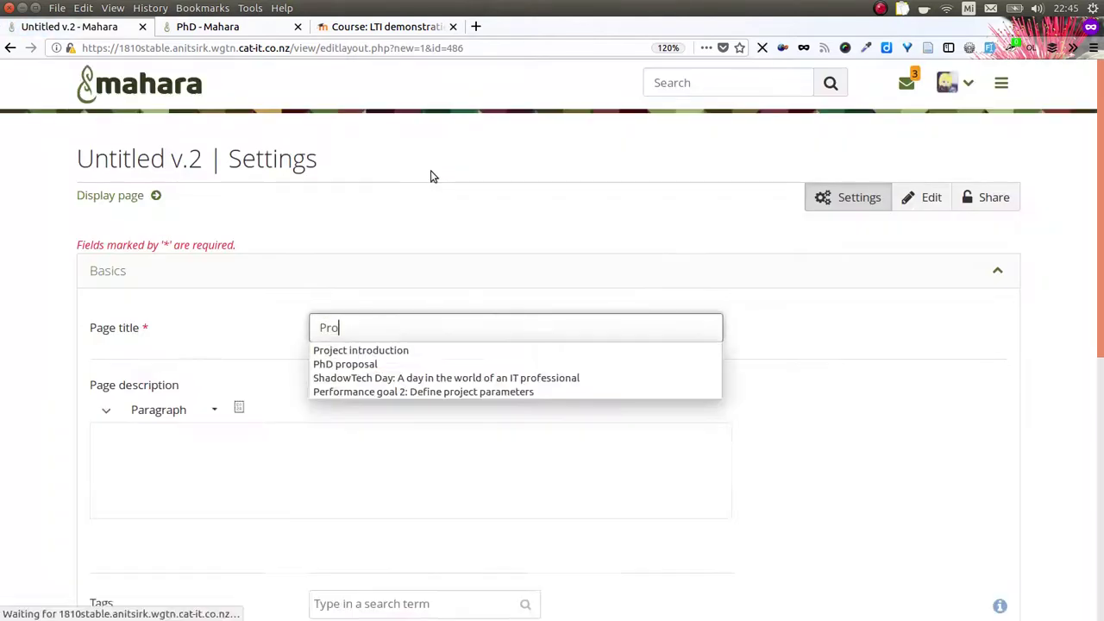
{"action": "left_click", "coordinate": [728, 303]}
- Search the institution's predefined tags and tag the Proposal page with School: FLOSS
{"action": "scroll", "coordinate": [727, 303], "scroll_direction": "down", "scroll_amount": 5}
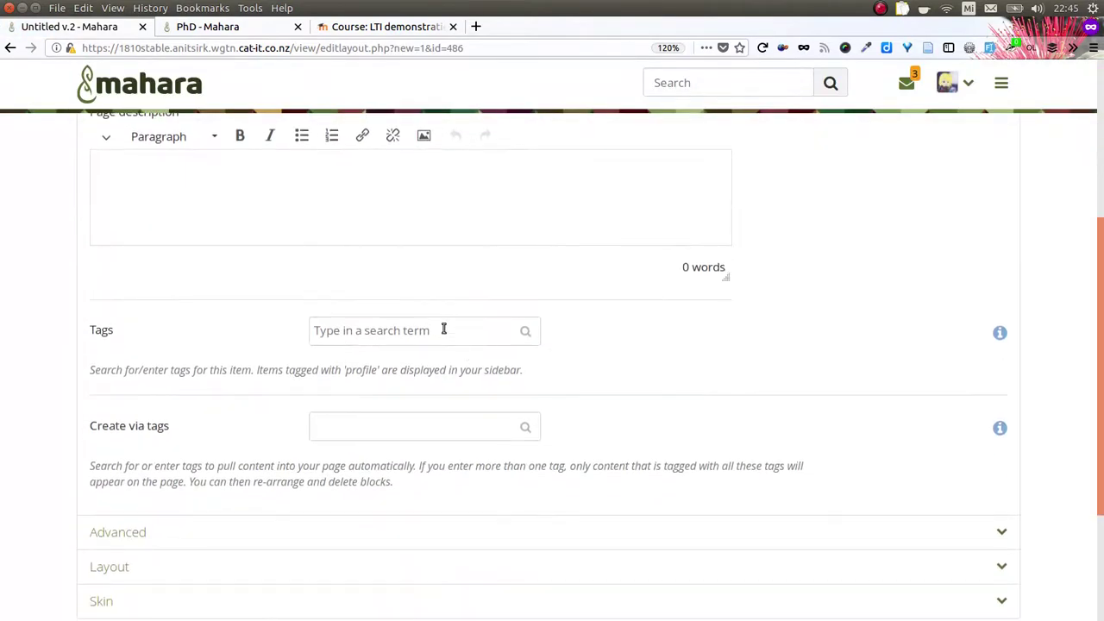
{"action": "left_click", "coordinate": [444, 331]}
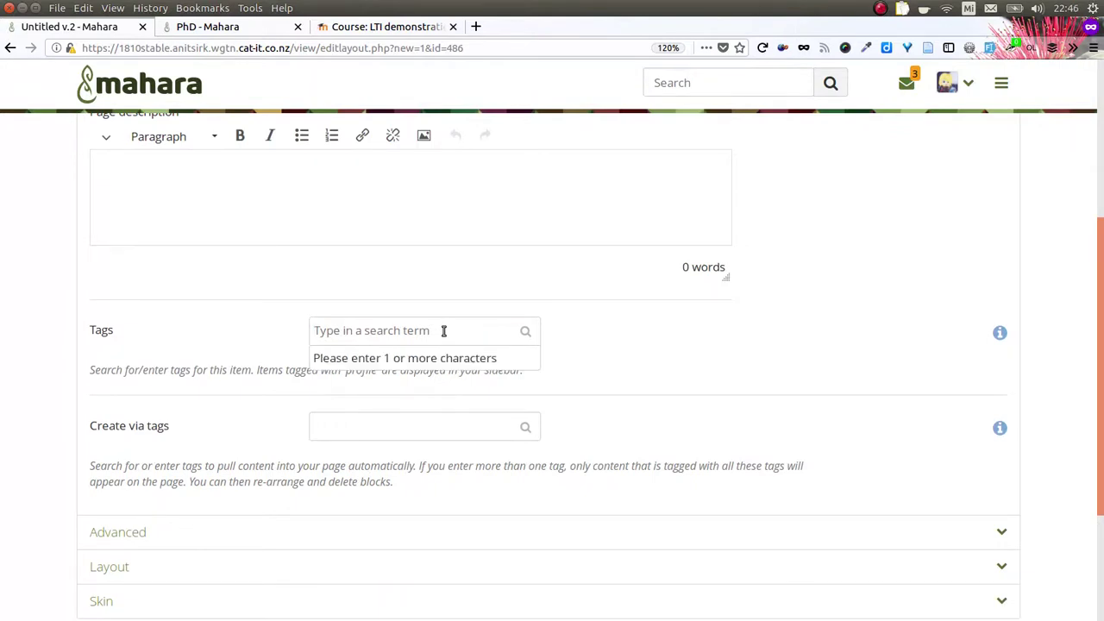
{"action": "type", "text": "s"}
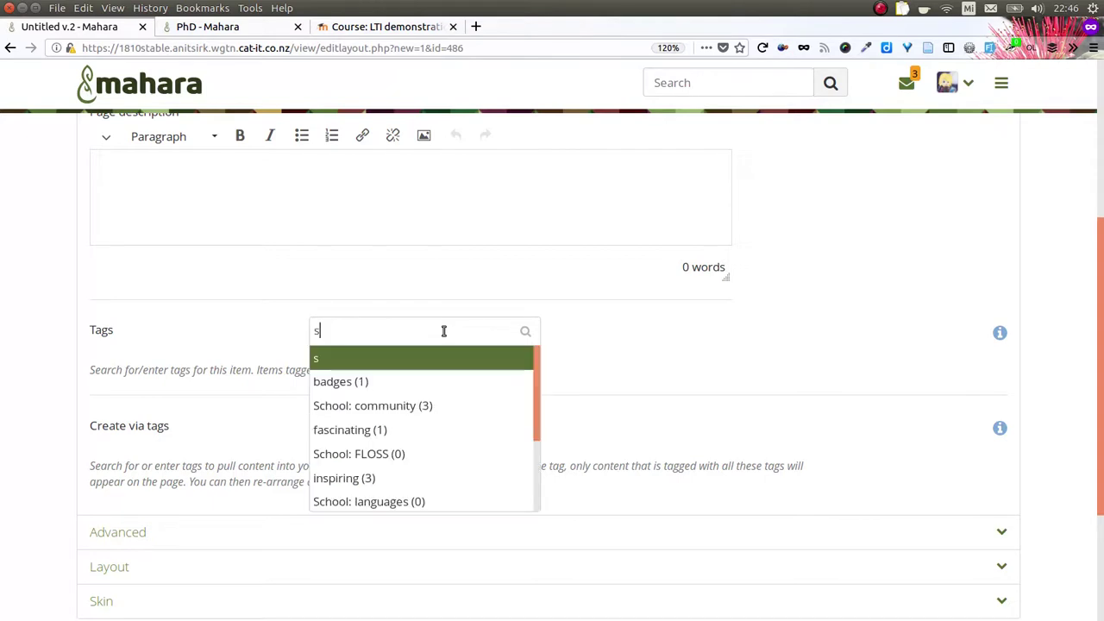
{"action": "type", "text": "ch"}
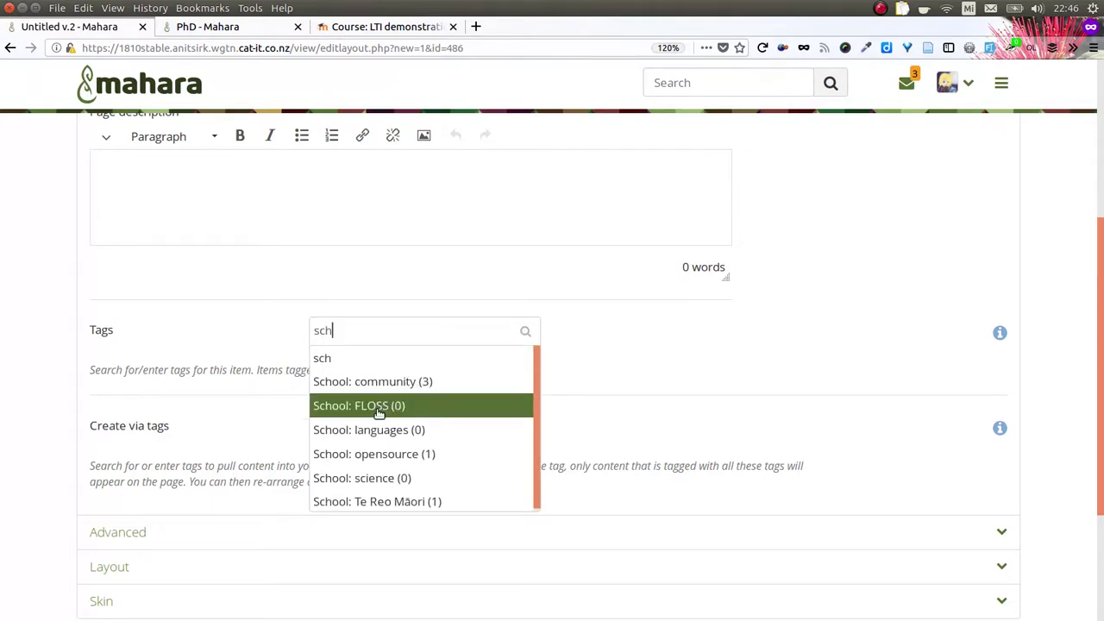
{"action": "key", "text": "BackSpace"}
{"action": "key", "text": "BackSpace"}
{"action": "key", "text": "BackSpace"}
{"action": "type", "text": "floss"}
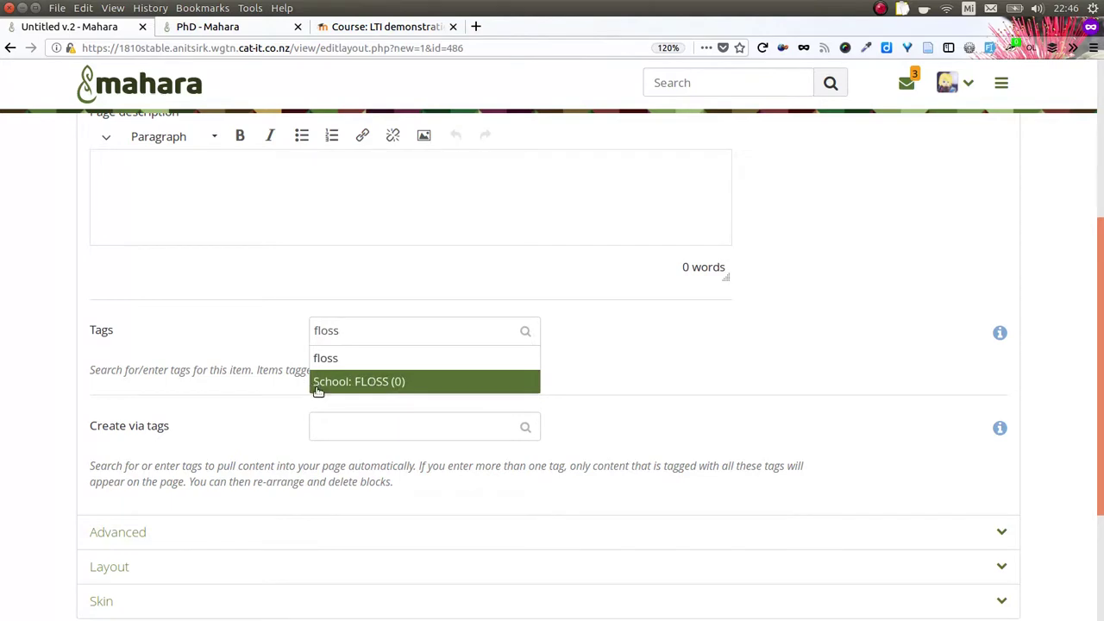
{"action": "left_click", "coordinate": [349, 382]}
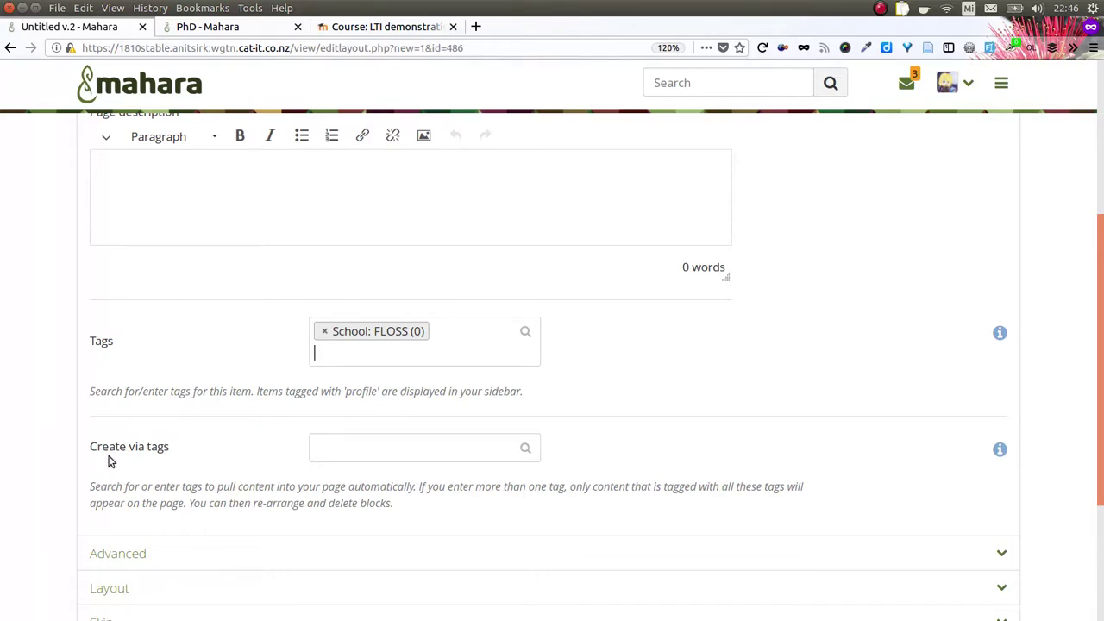
- Set the page to be created from content tagged phd and save the page settings
{"action": "left_click_drag", "start_coordinate": [87, 450], "coordinate": [166, 450]}
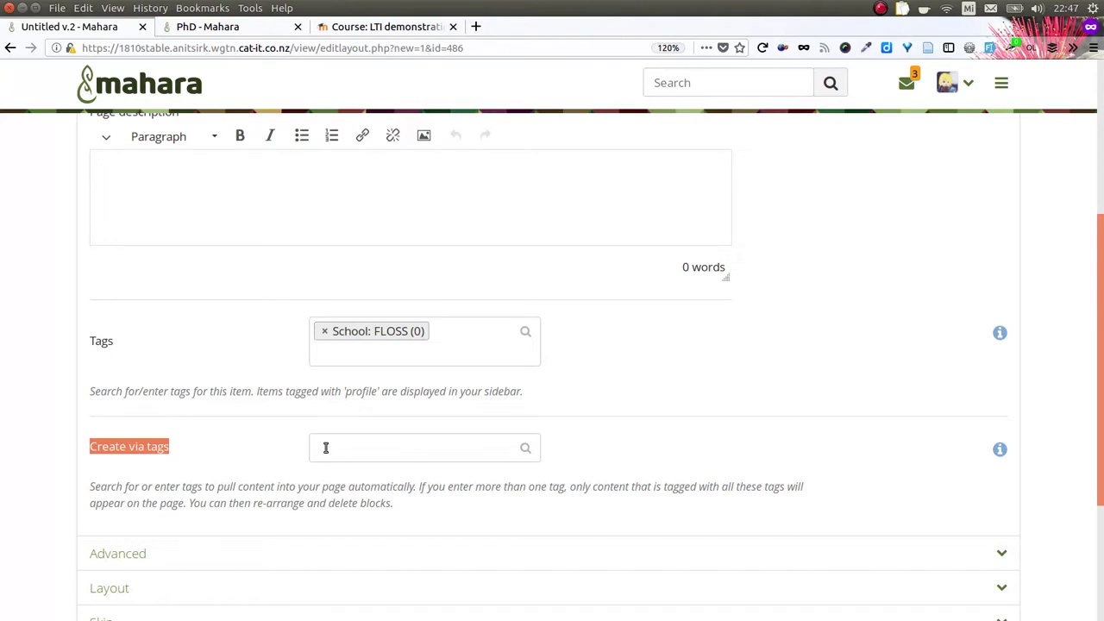
{"action": "left_click", "coordinate": [326, 448]}
{"action": "type", "text": "php"}
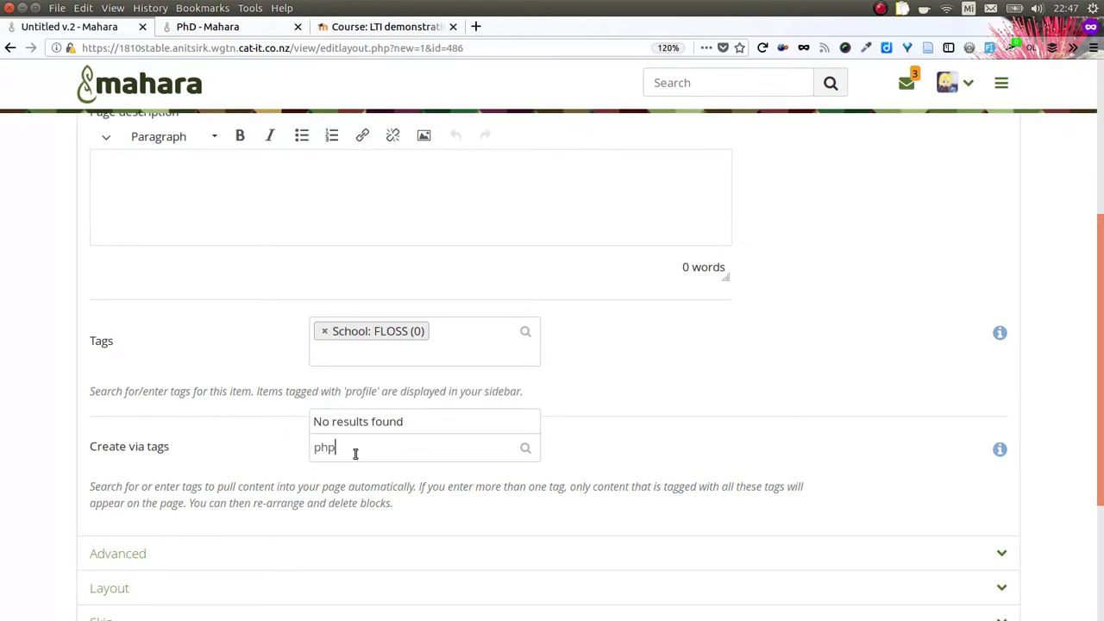
{"action": "key", "text": "BackSpace"}
{"action": "key", "text": "BackSpace"}
{"action": "type", "text": "hd"}
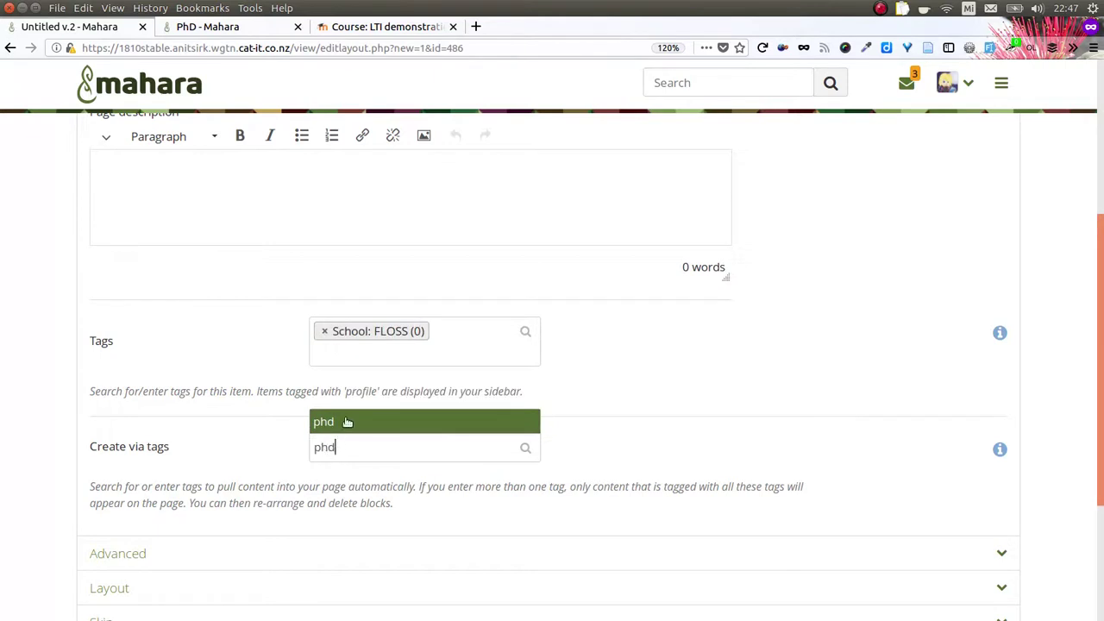
{"action": "left_click", "coordinate": [345, 421]}
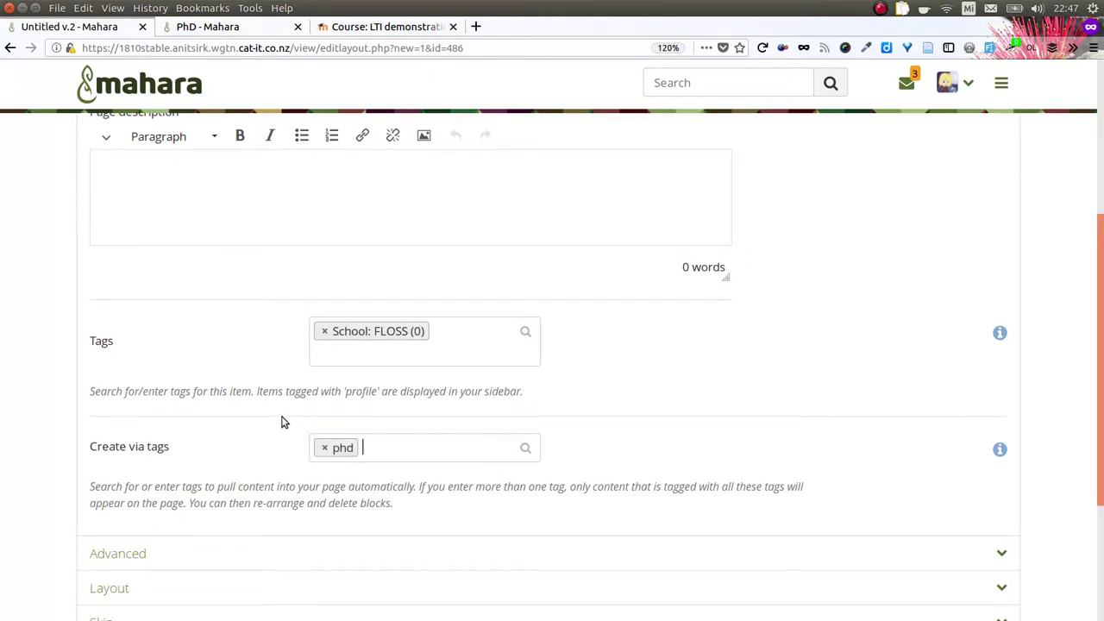
{"action": "scroll", "coordinate": [284, 422], "scroll_direction": "down", "scroll_amount": 4}
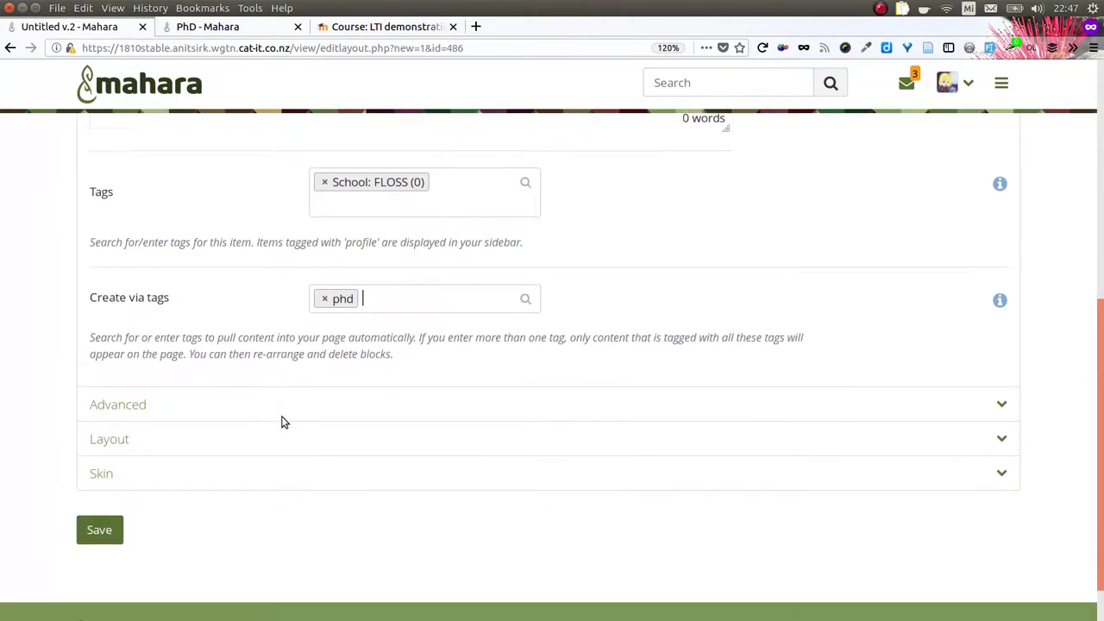
{"action": "left_click", "coordinate": [100, 498]}
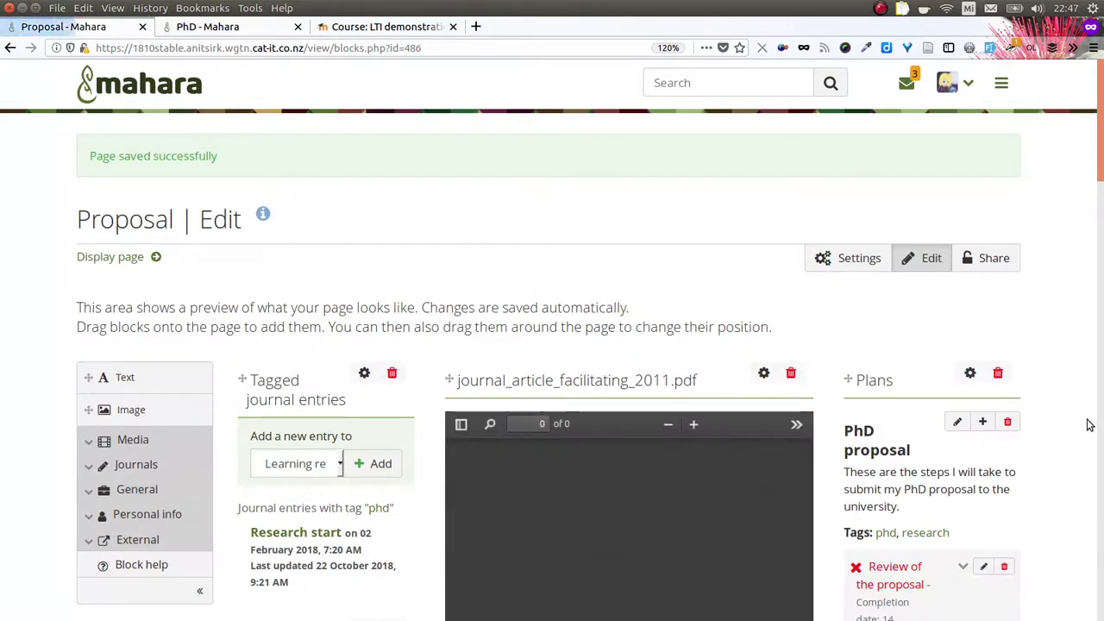
- Hide the thumbnail sidebar in the preview of journal_article_facilitating_2011.pdf
{"action": "scroll", "coordinate": [1077, 420], "scroll_direction": "down", "scroll_amount": 1}
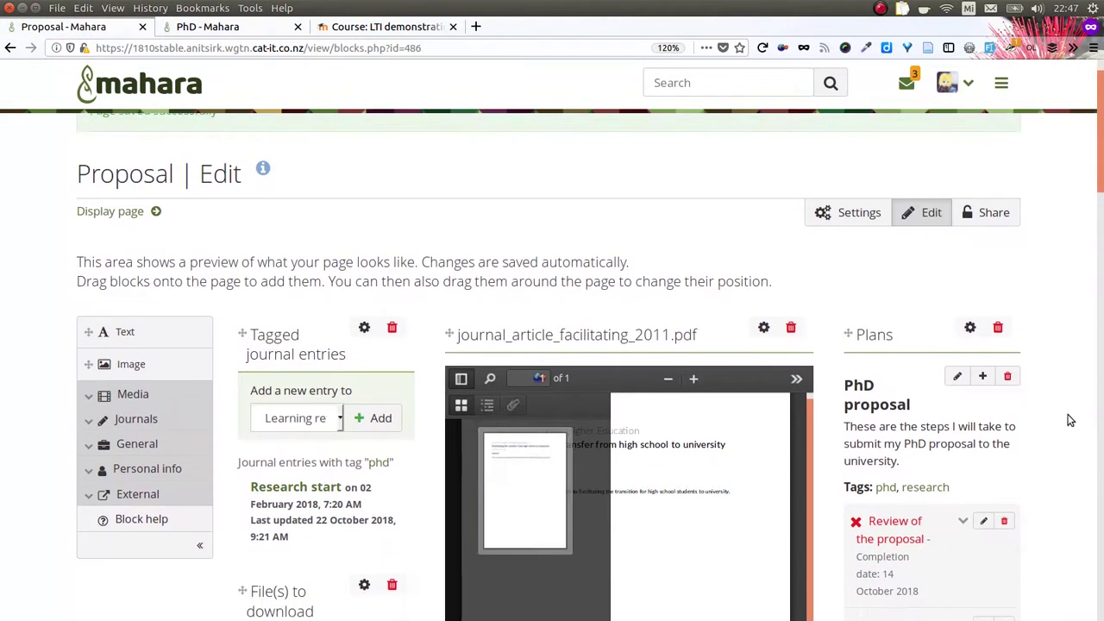
{"action": "left_click", "coordinate": [461, 378]}
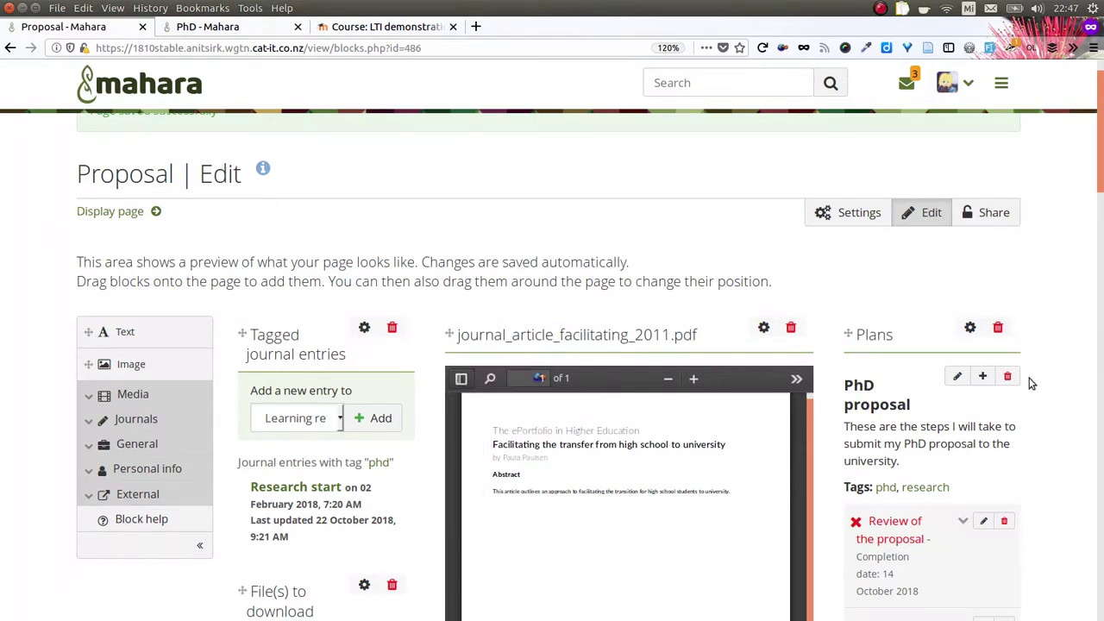
- Move the Plans block to the middle column, and move the Tagged journal entries block to the last column and delete it
{"action": "scroll", "coordinate": [1031, 383], "scroll_direction": "down", "scroll_amount": 2}
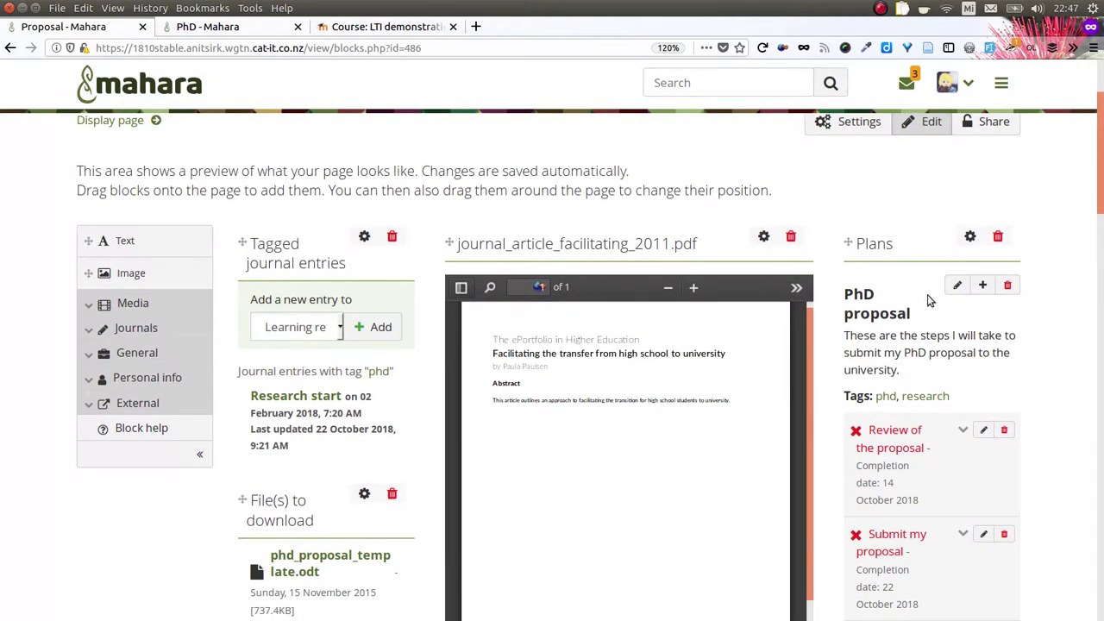
{"action": "left_click_drag", "start_coordinate": [882, 245], "coordinate": [524, 248]}
{"action": "left_click_drag", "start_coordinate": [266, 248], "coordinate": [943, 243]}
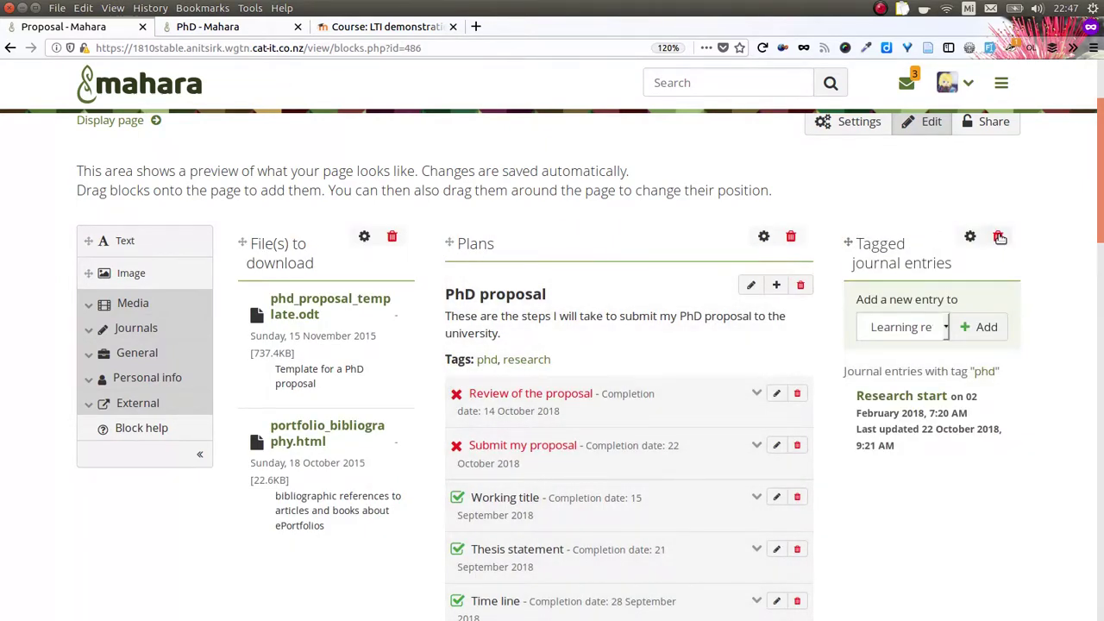
{"action": "left_click", "coordinate": [998, 237]}
{"action": "left_click", "coordinate": [630, 307]}
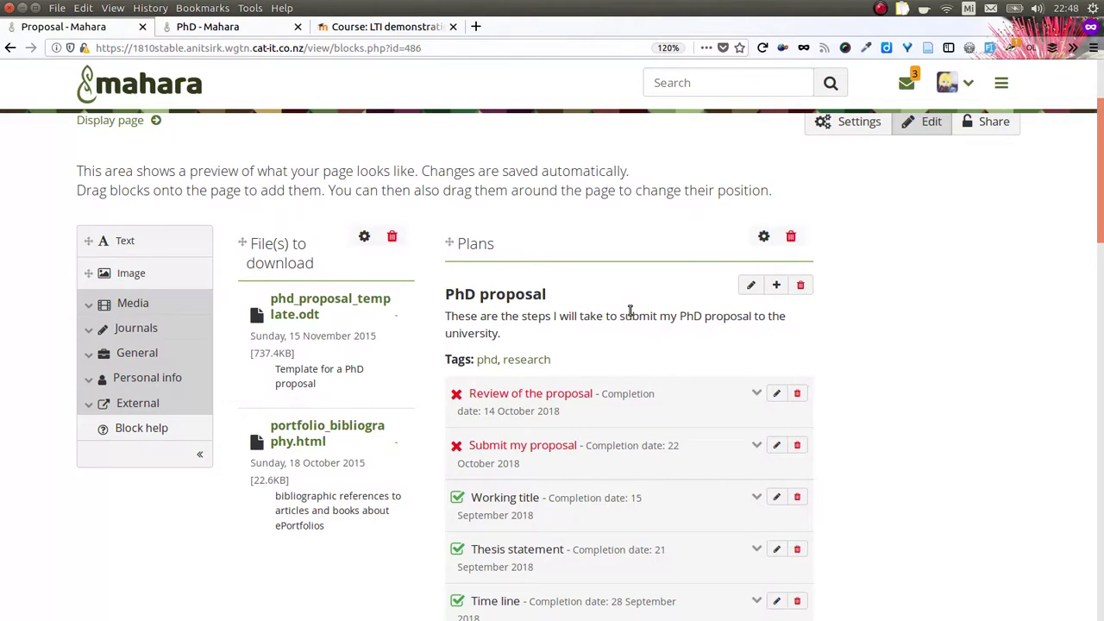
- From the dashboard's latest changes, open the profile of the Project plan's owner and view their Band news page
{"action": "scroll", "coordinate": [363, 246], "scroll_direction": "up", "scroll_amount": 3}
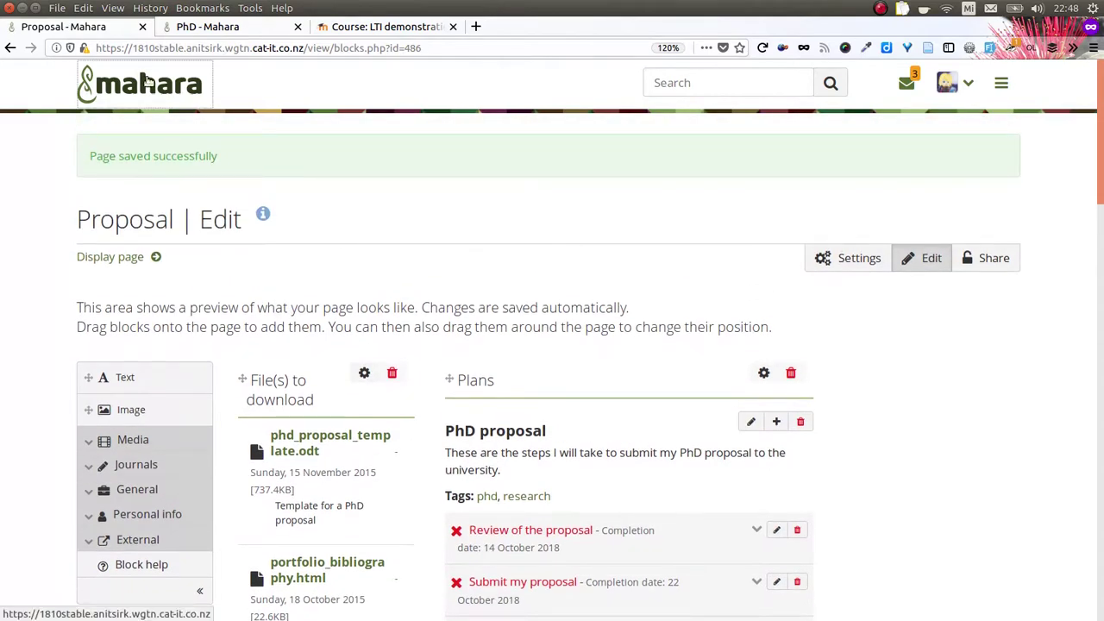
{"action": "left_click", "coordinate": [147, 81]}
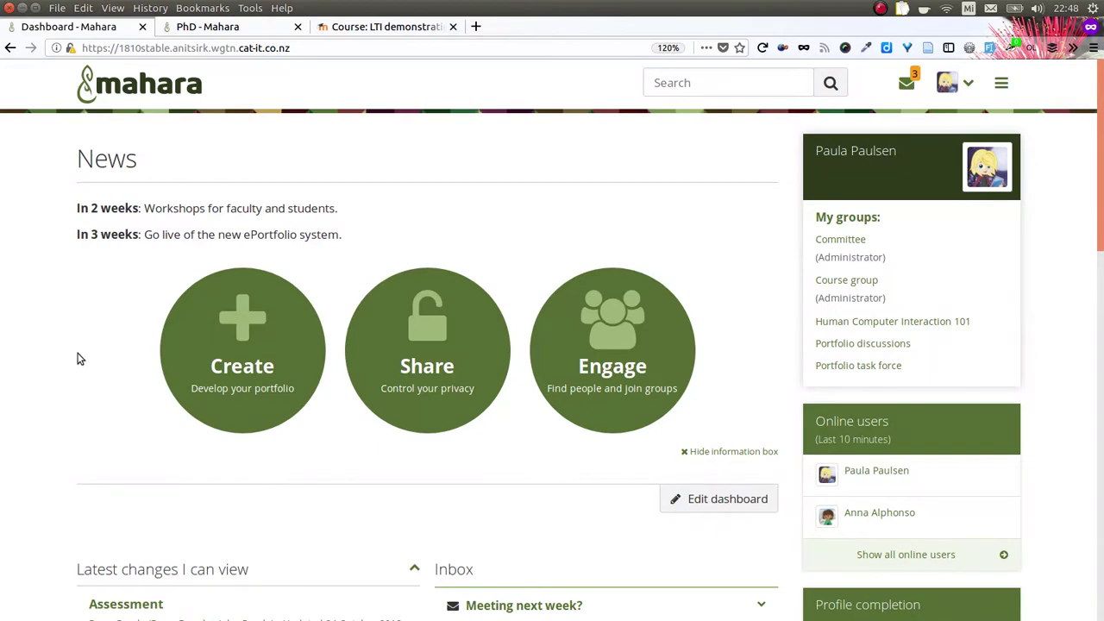
{"action": "scroll", "coordinate": [77, 359], "scroll_direction": "down", "scroll_amount": 5}
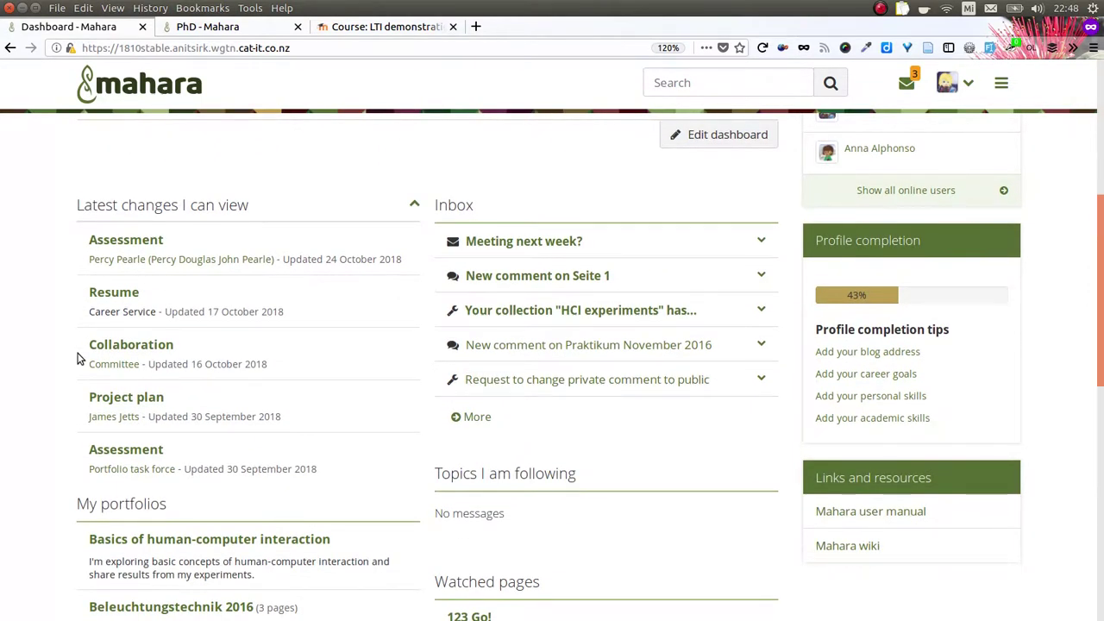
{"action": "left_click", "coordinate": [114, 419]}
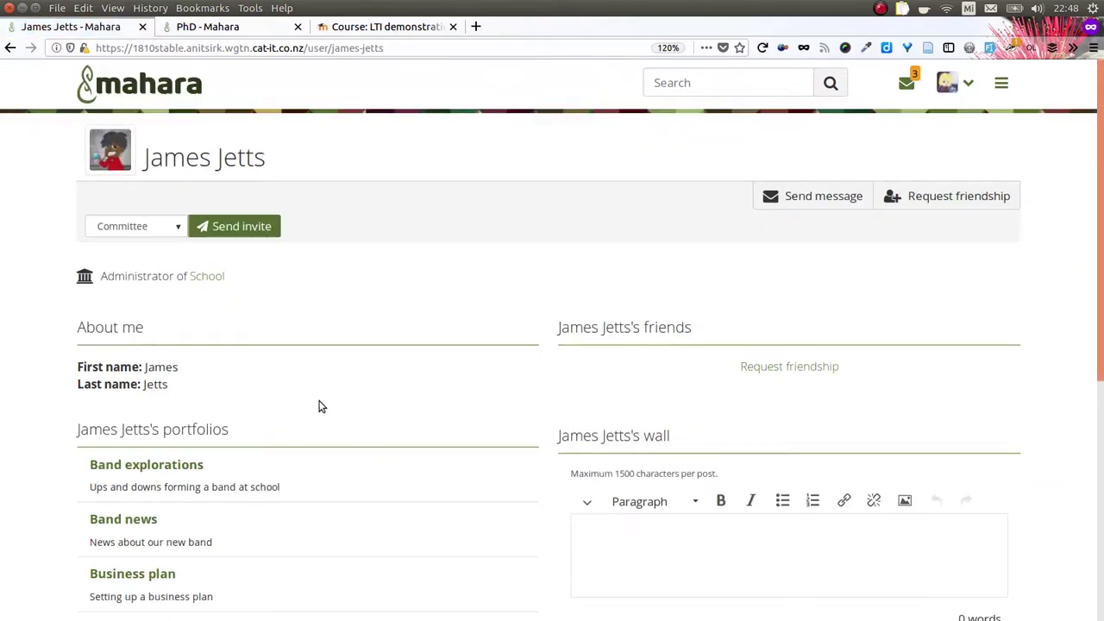
{"action": "scroll", "coordinate": [319, 406], "scroll_direction": "down", "scroll_amount": 2}
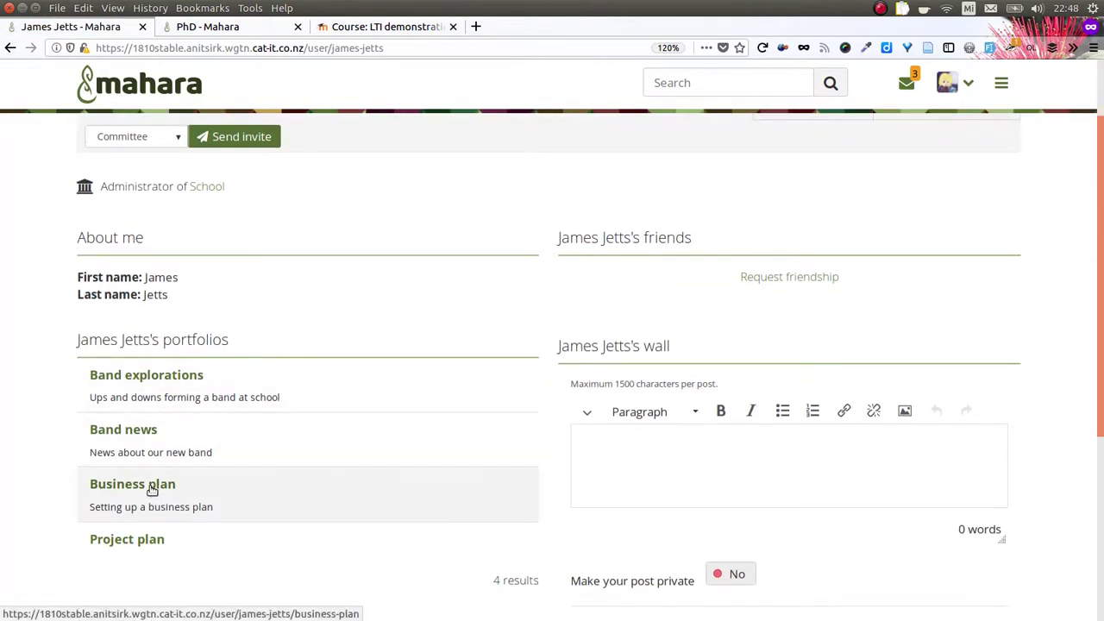
{"action": "left_click", "coordinate": [131, 430]}
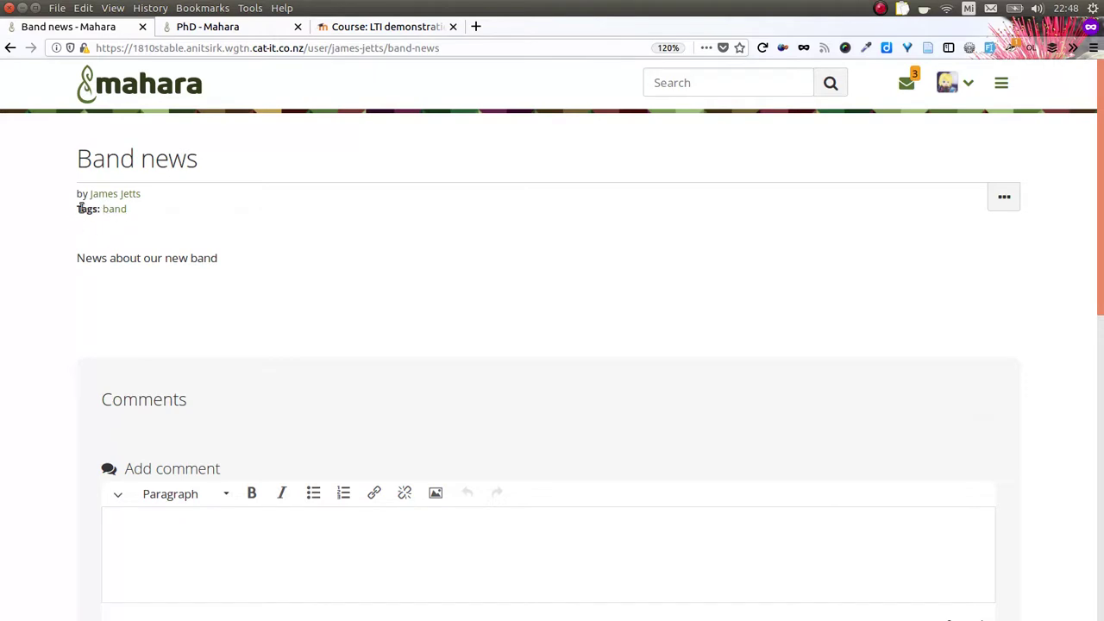
- Look up the page owner's content tagged band and examine the content types available for filtering it
{"action": "left_click", "coordinate": [115, 210]}
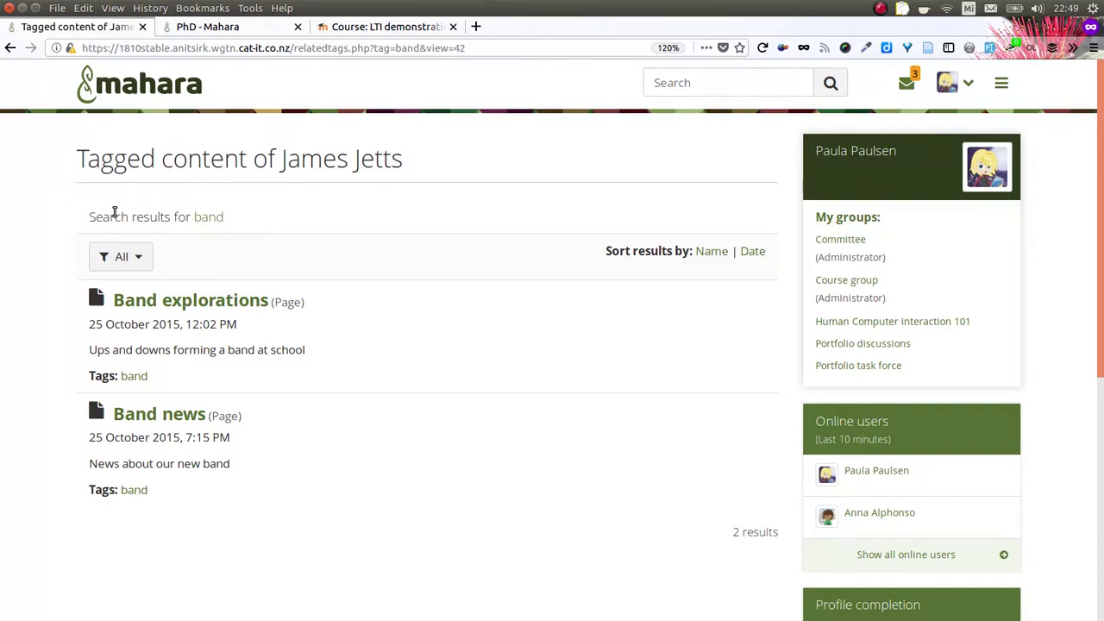
{"action": "left_click", "coordinate": [140, 257]}
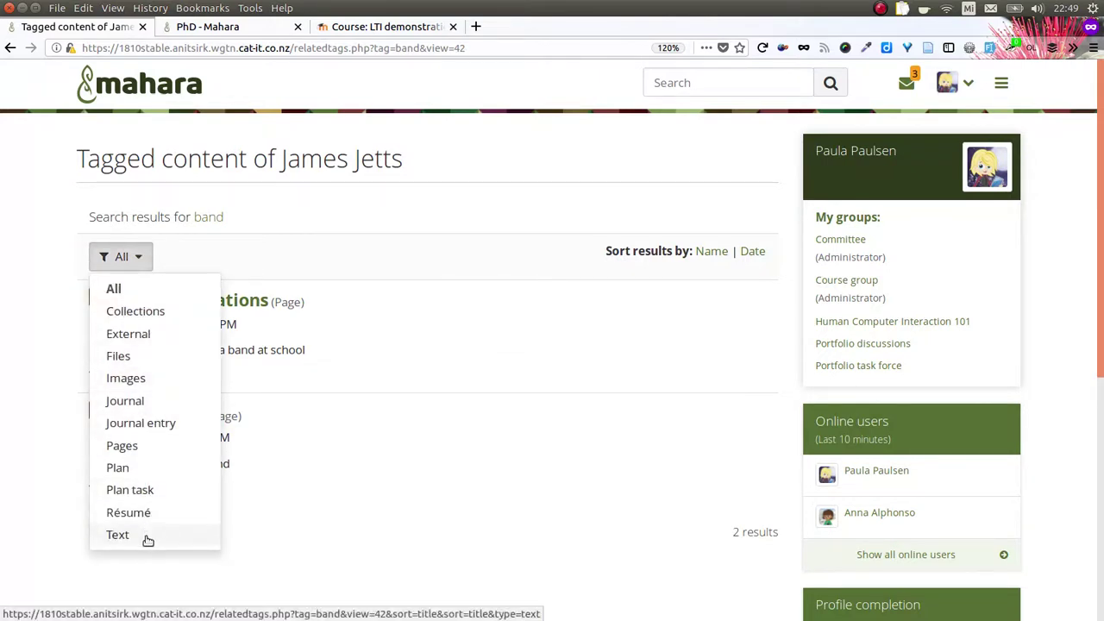
{"action": "left_click", "coordinate": [323, 223]}
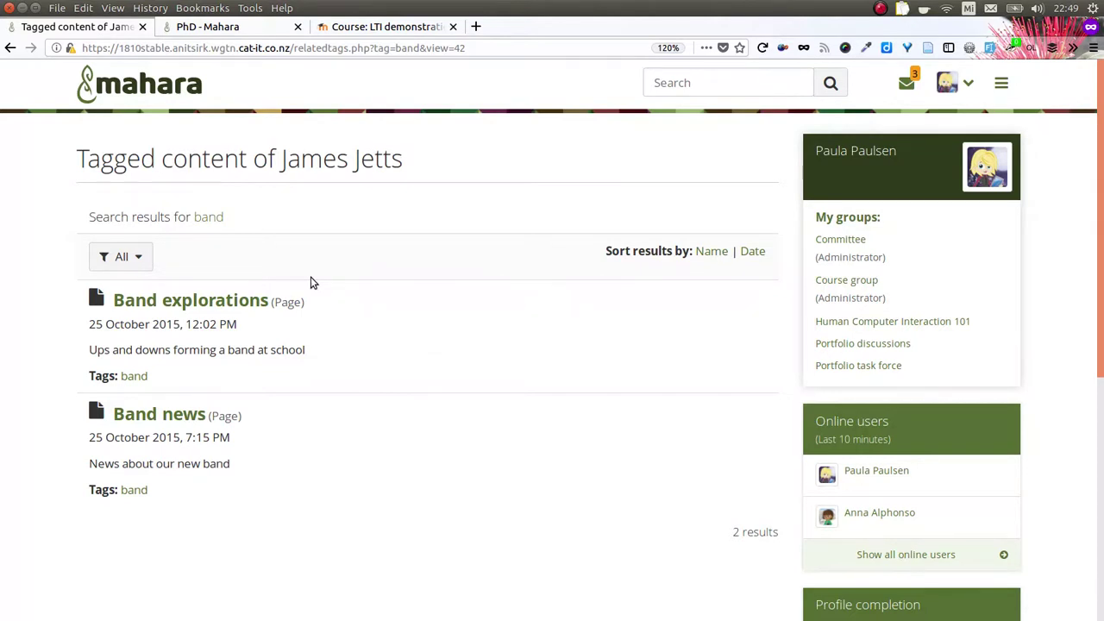
- Switch to the administrator's Mahara window and open the pages and collections of the Human Computer Interaction 101 group
{"action": "key", "text": "alt+Tab"}
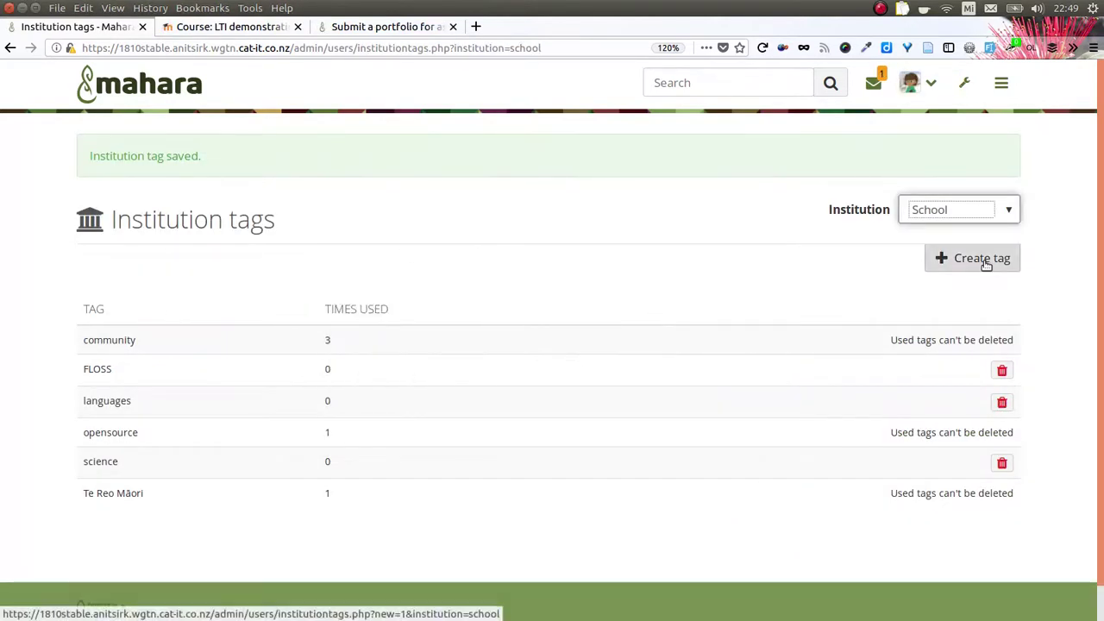
{"action": "left_click", "coordinate": [167, 90]}
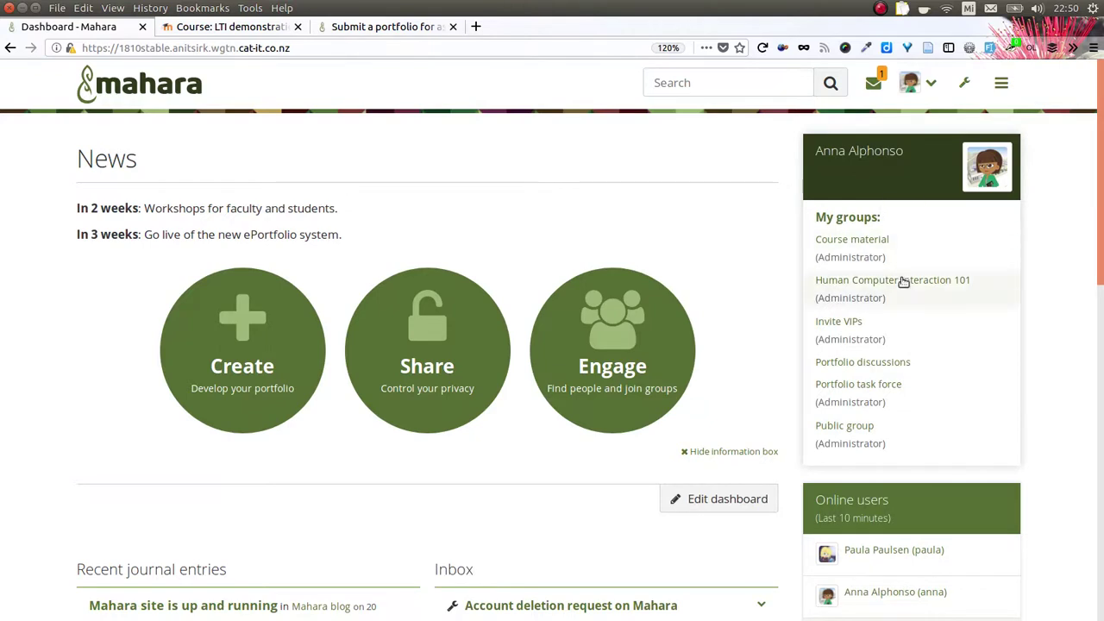
{"action": "left_click", "coordinate": [904, 284]}
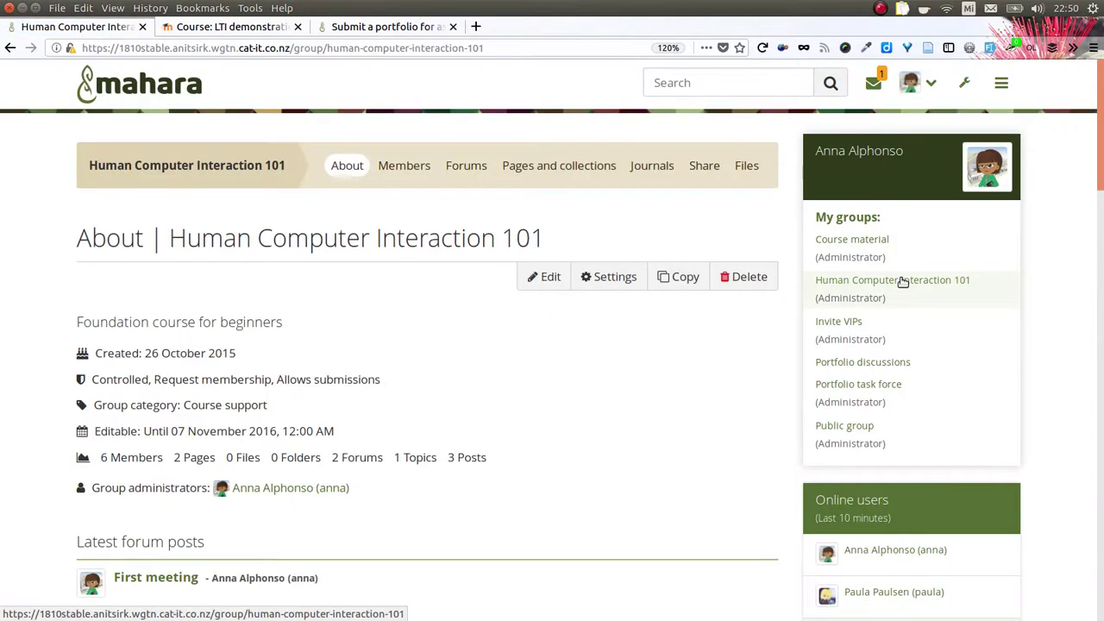
{"action": "left_click", "coordinate": [585, 174]}
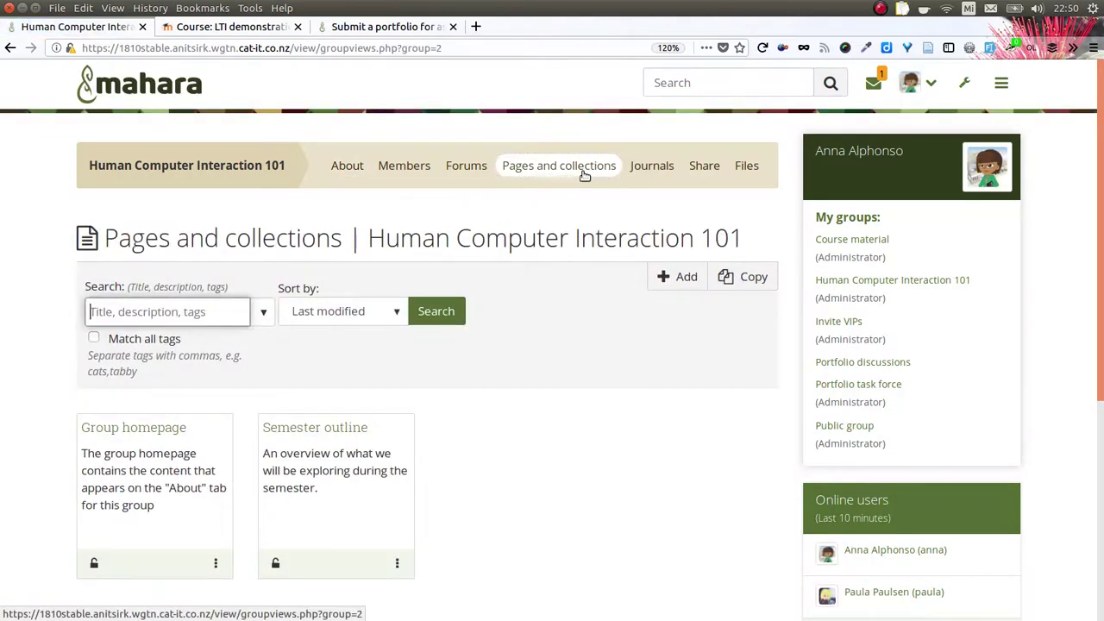
- Create a new page in the group and title it Assessment
{"action": "left_click", "coordinate": [677, 278]}
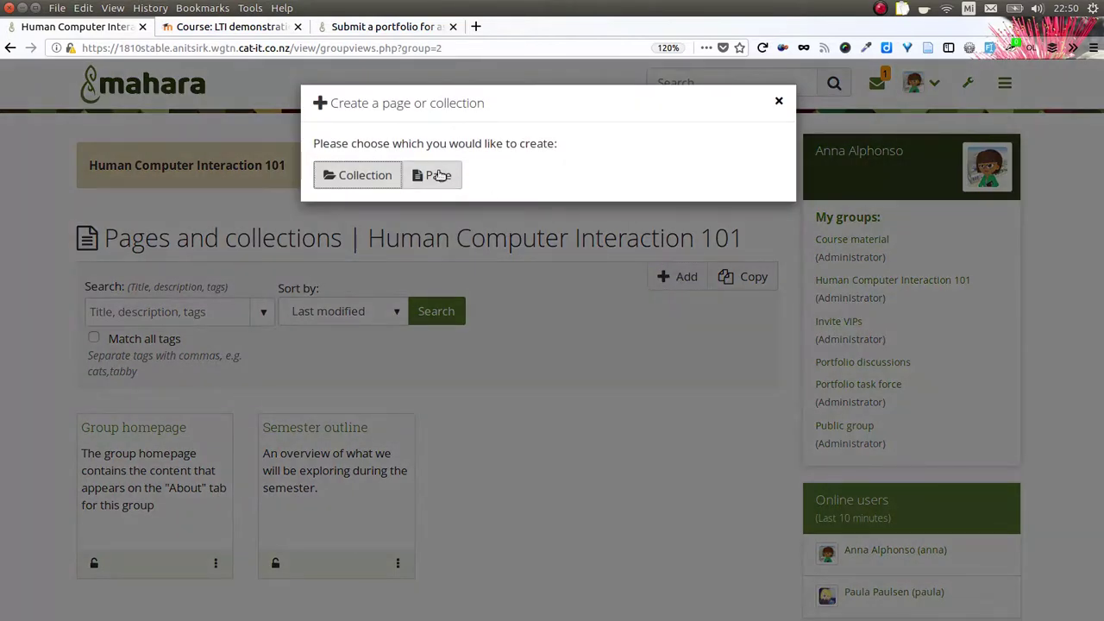
{"action": "left_click", "coordinate": [439, 176]}
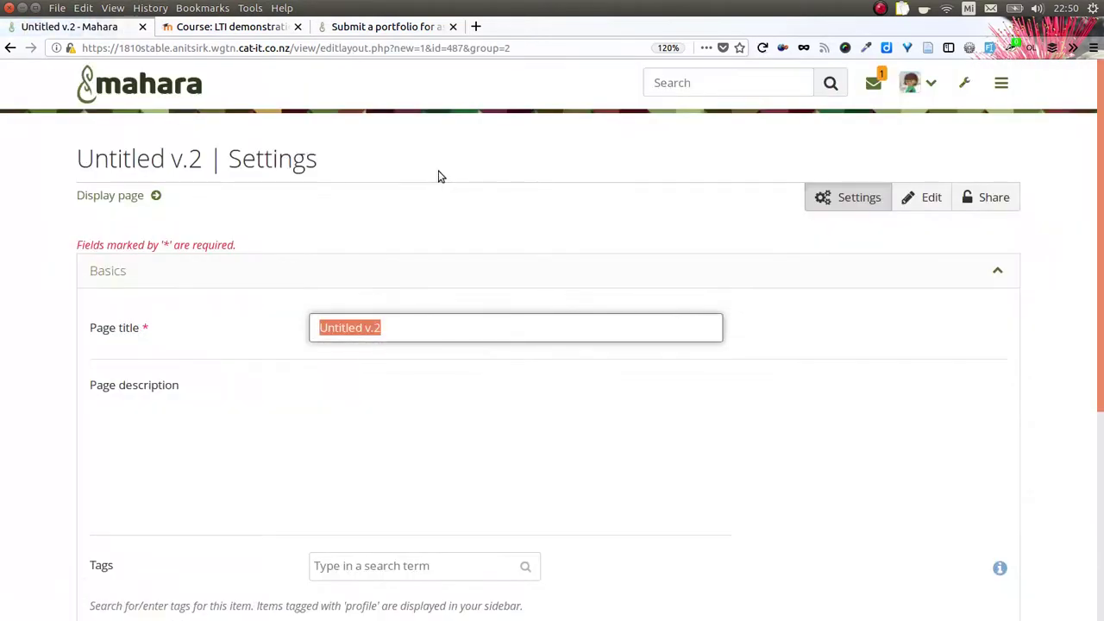
{"action": "type", "text": "Assessment"}
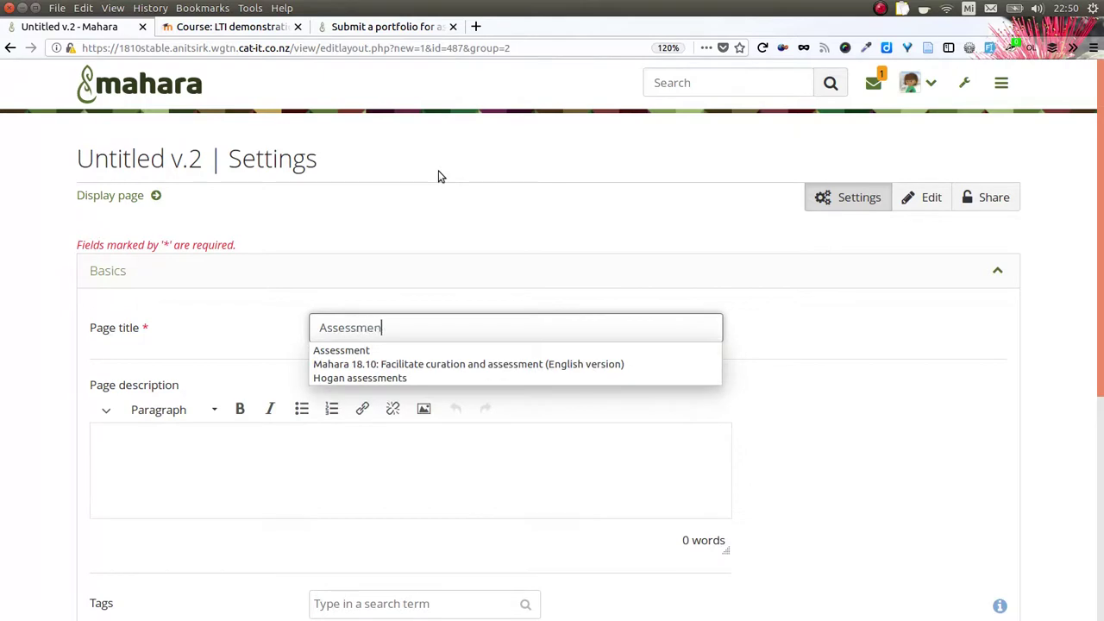
{"action": "left_click", "coordinate": [740, 234]}
- Enter "In this activity..." as the page's instructions in the advanced settings
{"action": "scroll", "coordinate": [715, 327], "scroll_direction": "down", "scroll_amount": 3}
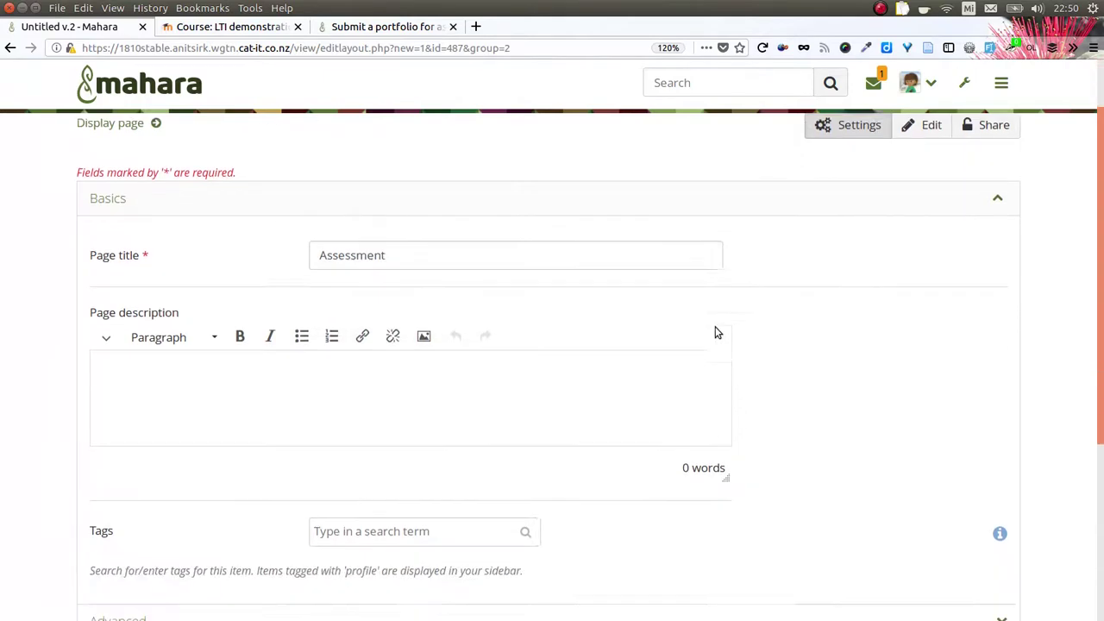
{"action": "scroll", "coordinate": [715, 332], "scroll_direction": "down", "scroll_amount": 1}
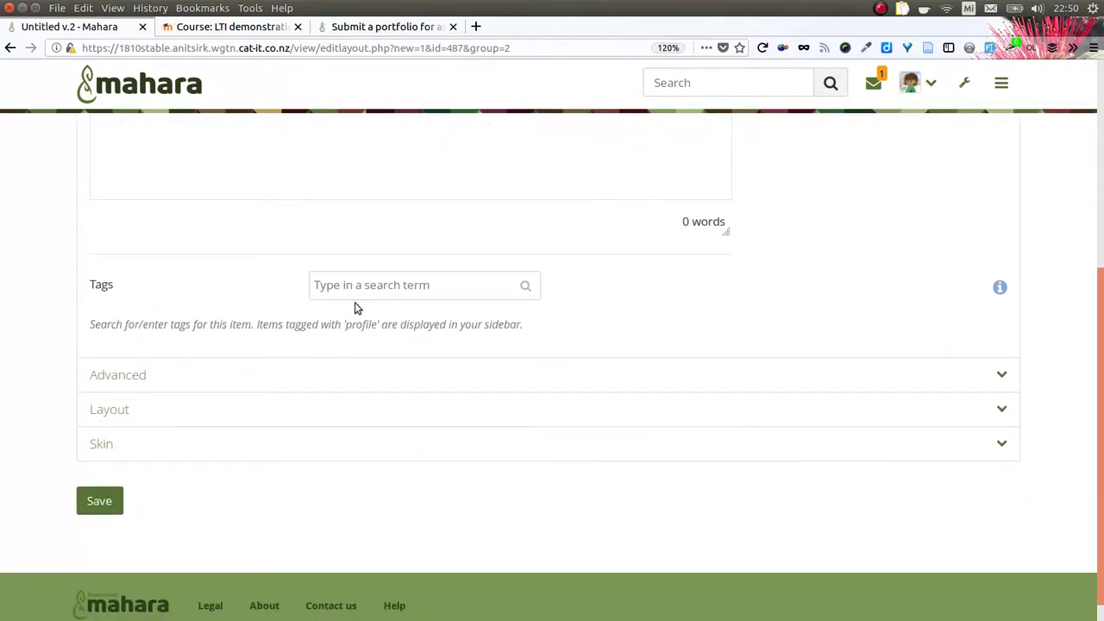
{"action": "left_click", "coordinate": [289, 375]}
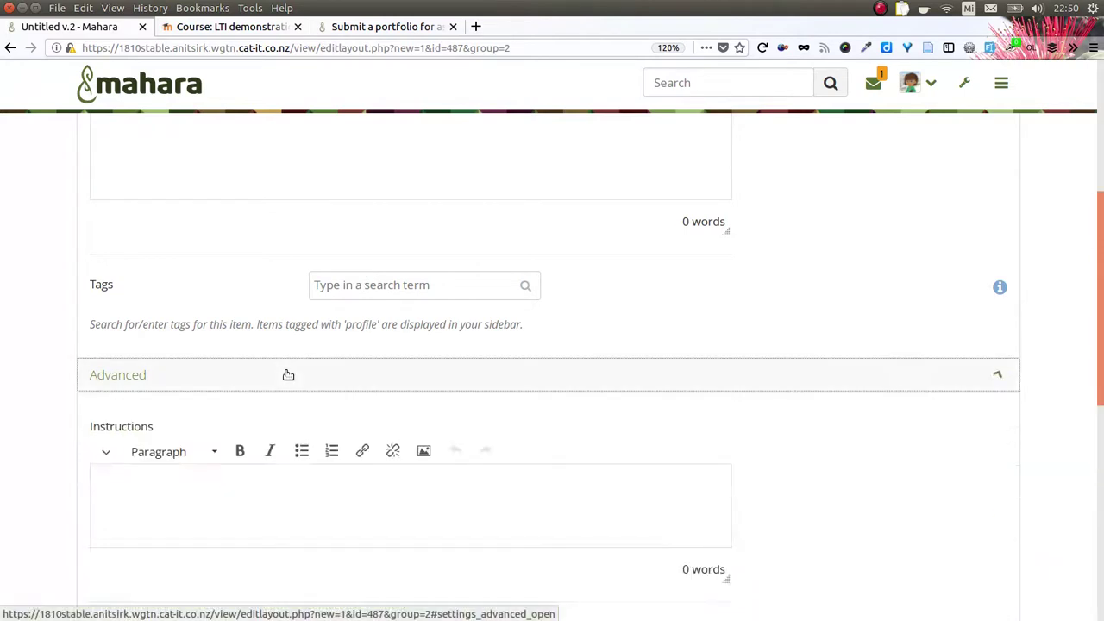
{"action": "scroll", "coordinate": [507, 379], "scroll_direction": "down", "scroll_amount": 3}
{"action": "left_click", "coordinate": [442, 374]}
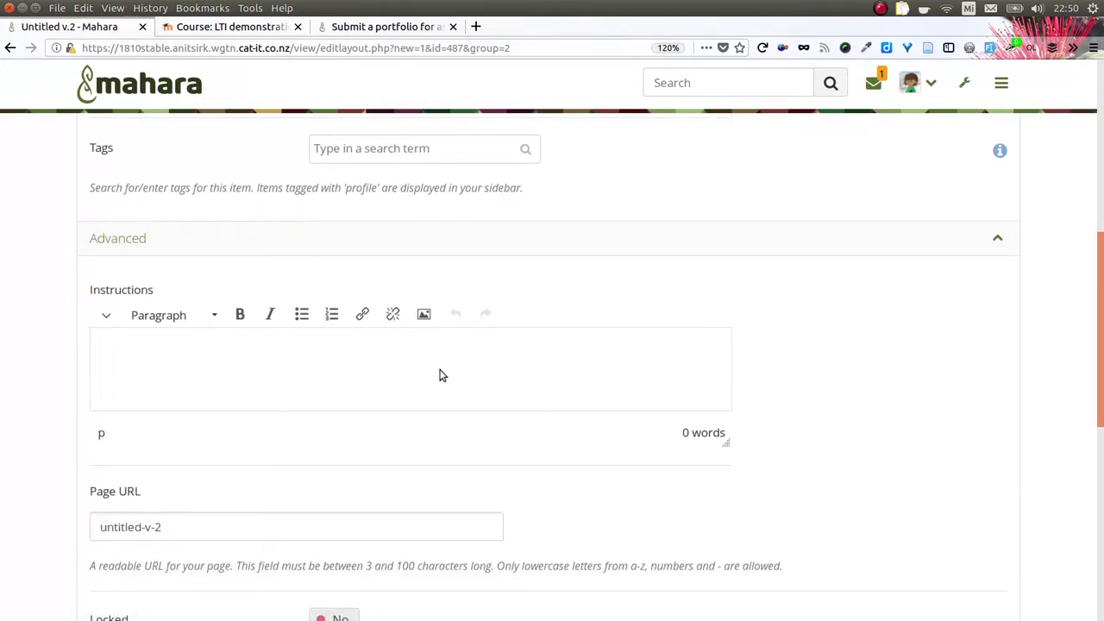
{"action": "type", "text": "In this activity..."}
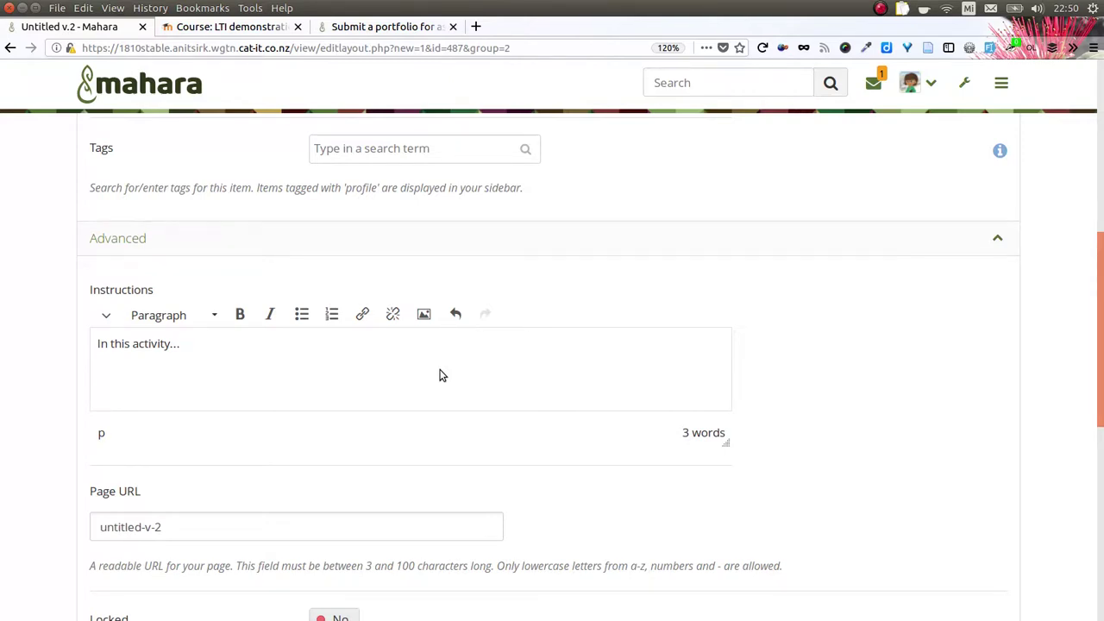
- Set Lock blocks to Yes for the page and save its settings
{"action": "scroll", "coordinate": [392, 421], "scroll_direction": "down", "scroll_amount": 5}
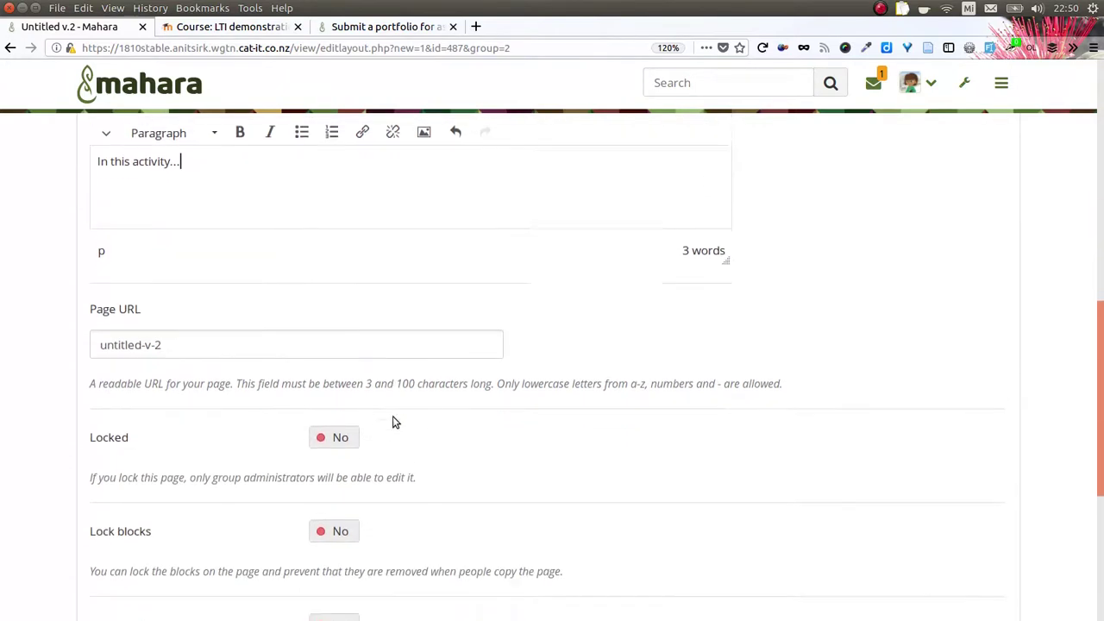
{"action": "scroll", "coordinate": [392, 421], "scroll_direction": "down", "scroll_amount": 3}
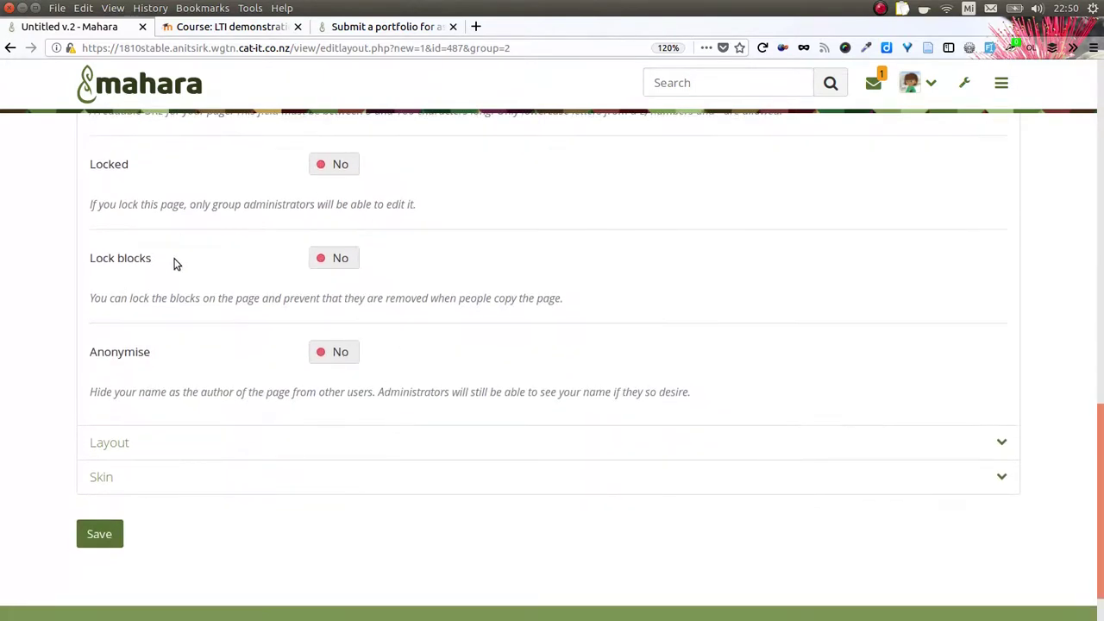
{"action": "left_click", "coordinate": [322, 257]}
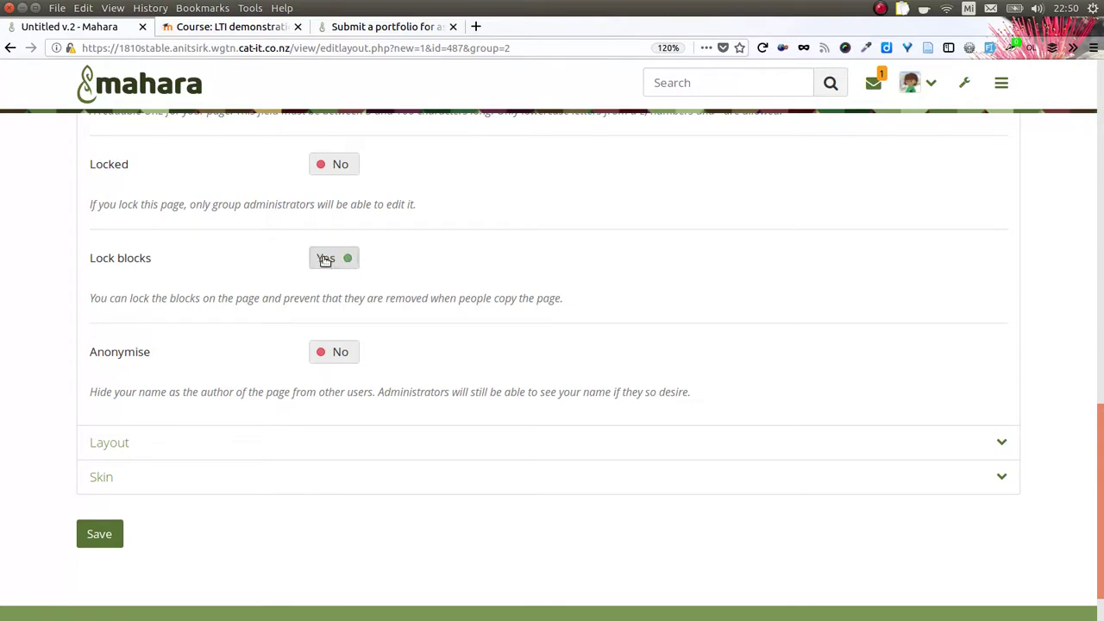
{"action": "left_click", "coordinate": [96, 536]}
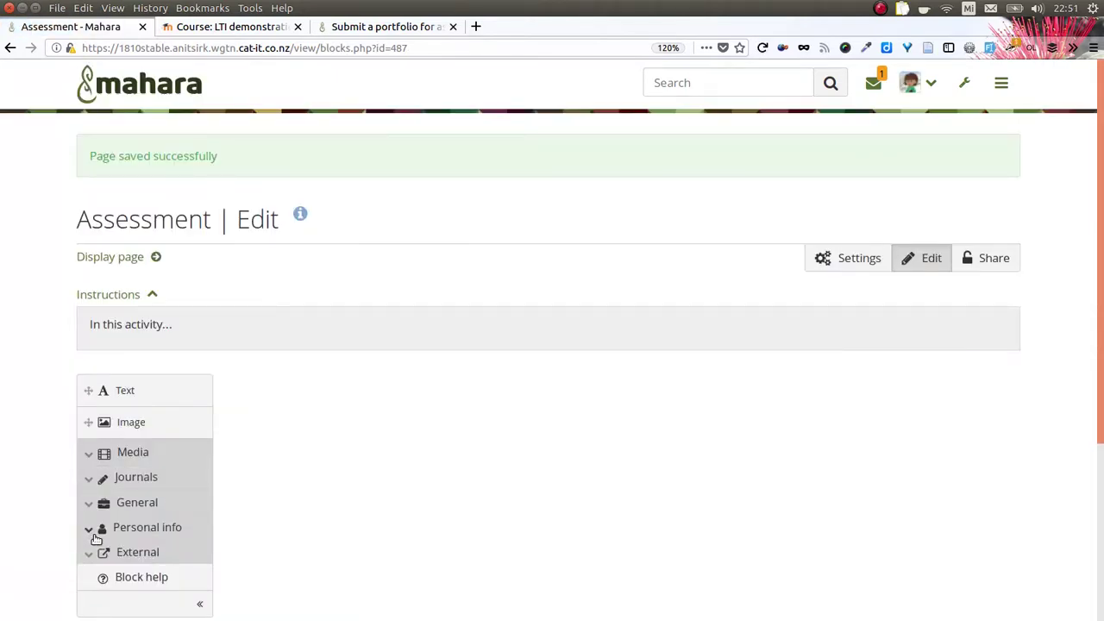
- Add a Text block titled Self-assessment to the page's first column and save it
{"action": "scroll", "coordinate": [522, 286], "scroll_direction": "down", "scroll_amount": 1}
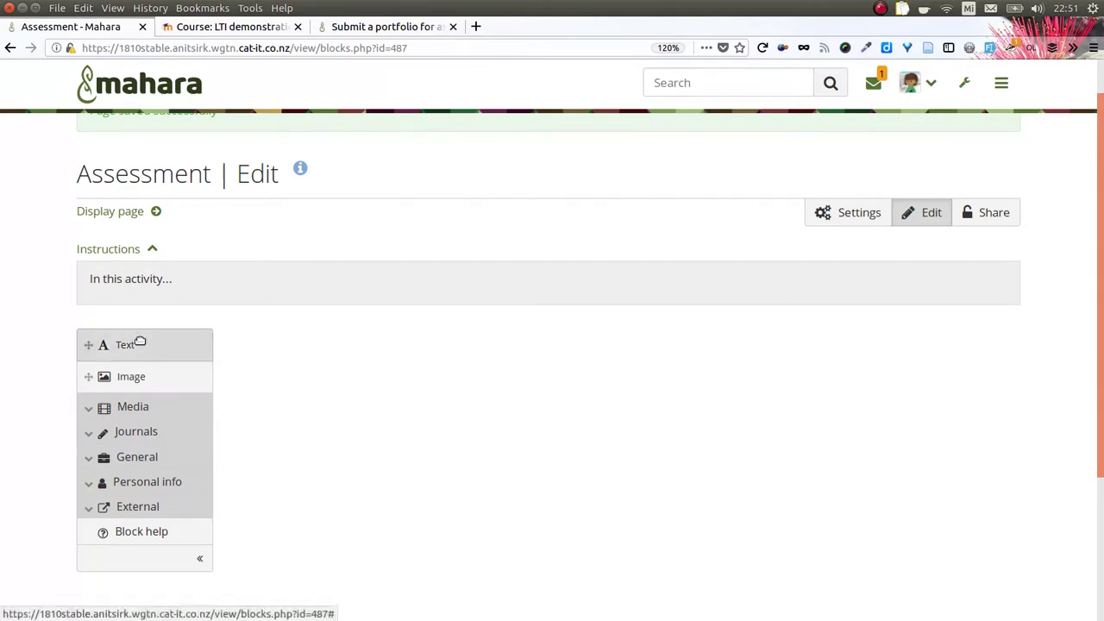
{"action": "left_click_drag", "start_coordinate": [149, 343], "coordinate": [307, 342]}
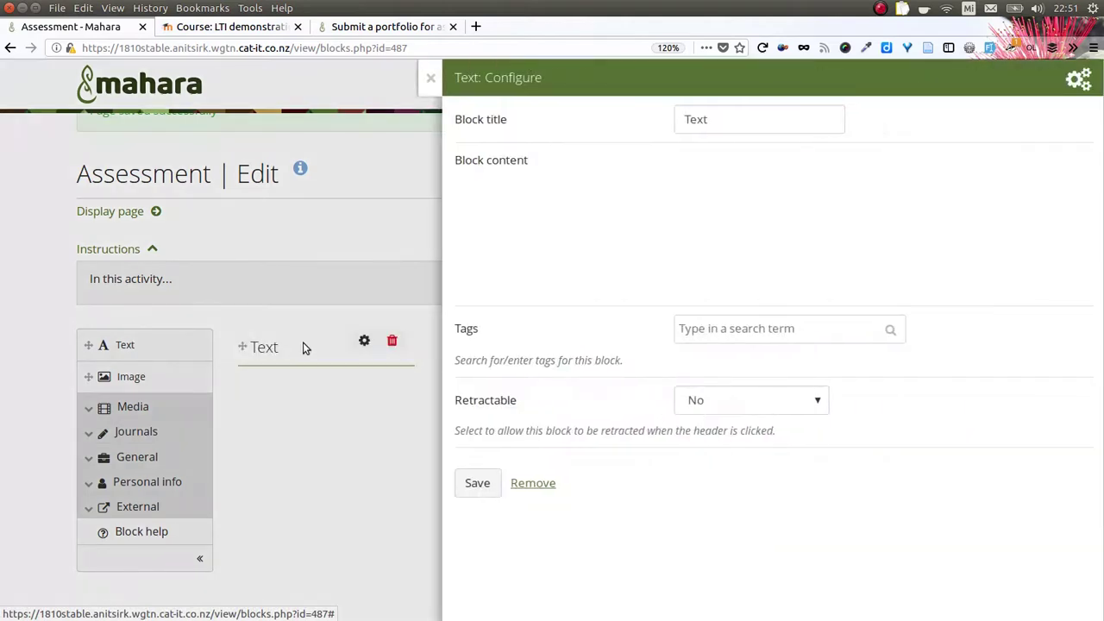
{"action": "double_click", "coordinate": [693, 120]}
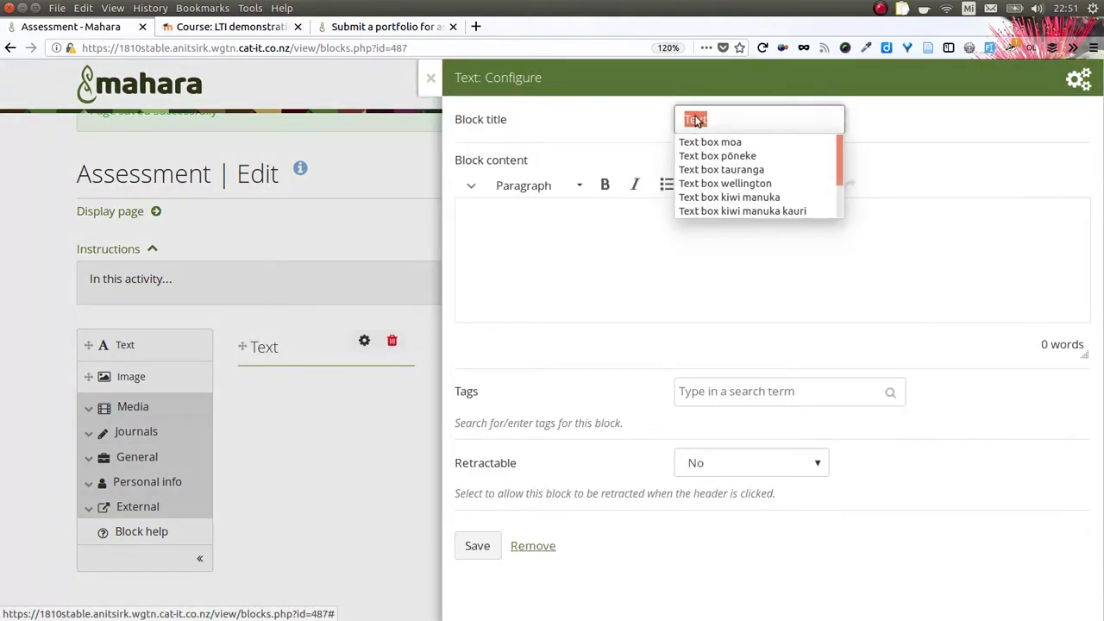
{"action": "type", "text": "Self-asse"}
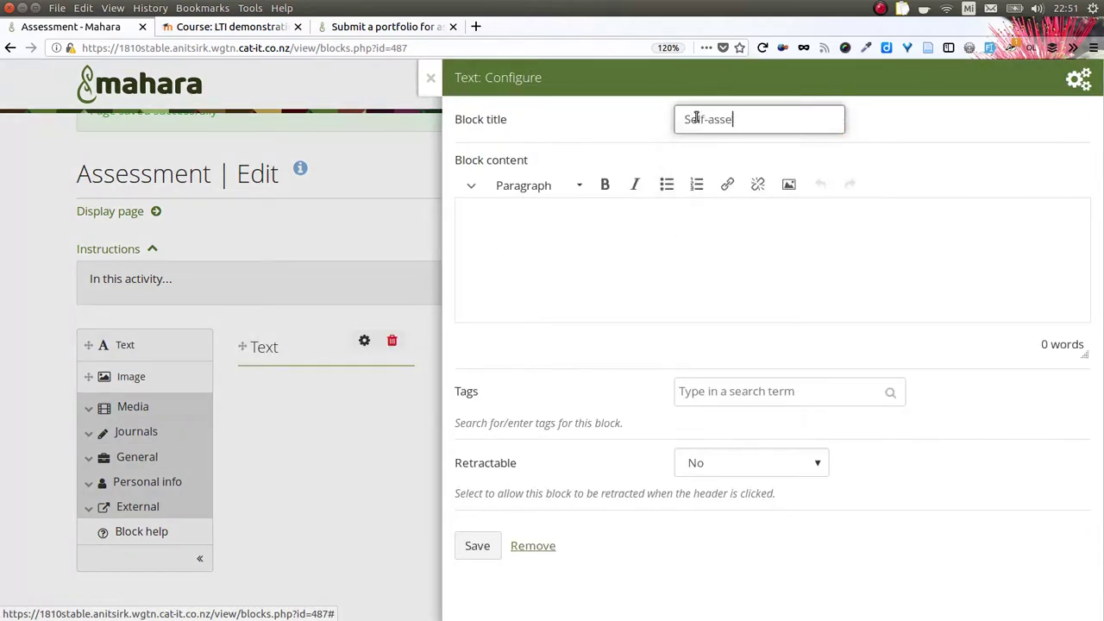
{"action": "type", "text": "ssment"}
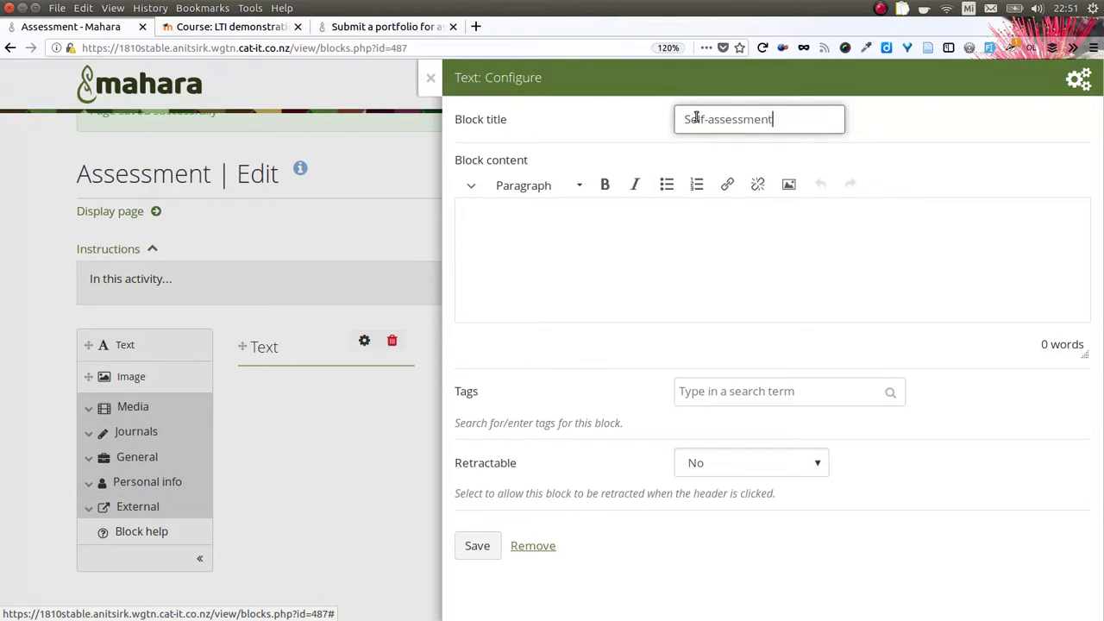
{"action": "left_click", "coordinate": [478, 547]}
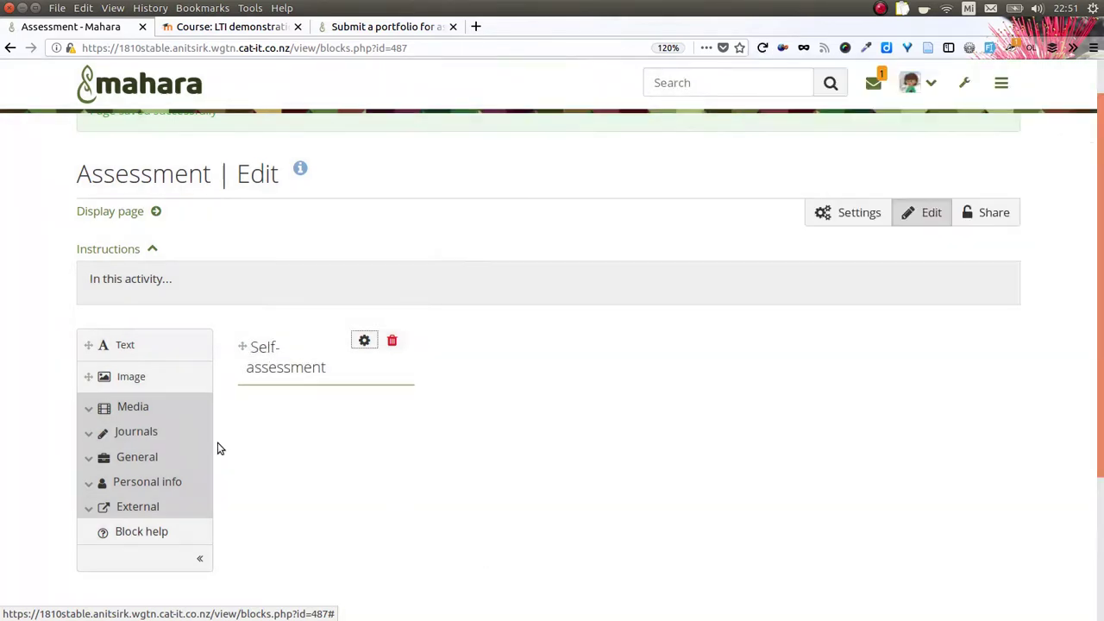
- Add a Peer assessment block to the middle column with the instructions "As peer..." and save it
{"action": "left_click", "coordinate": [146, 461]}
{"action": "scroll", "coordinate": [203, 475], "scroll_direction": "down", "scroll_amount": 3}
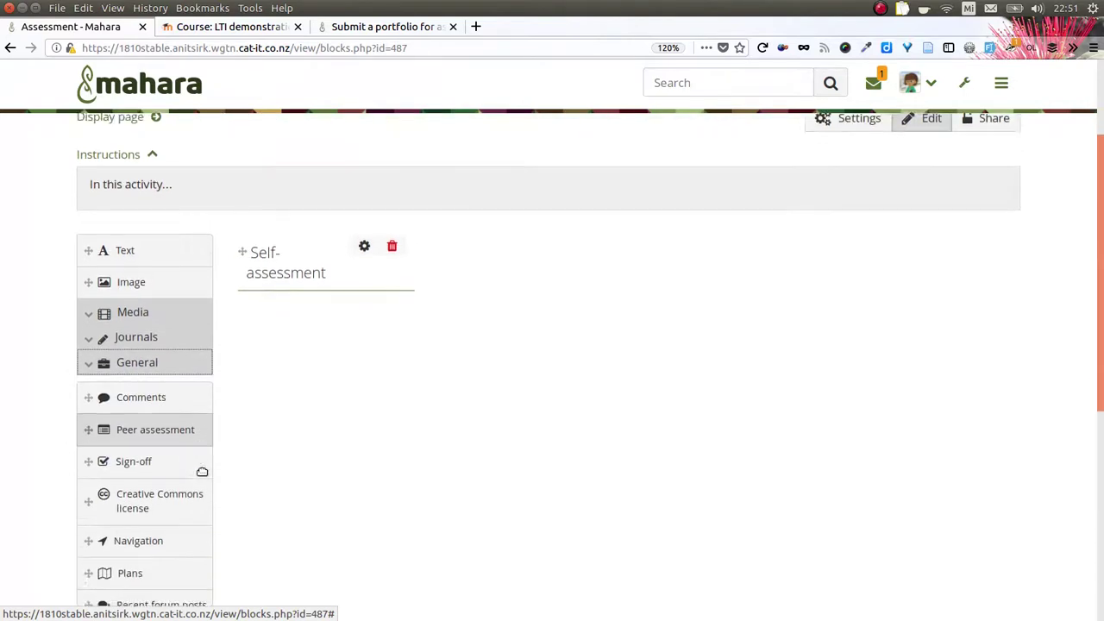
{"action": "scroll", "coordinate": [202, 476], "scroll_direction": "up", "scroll_amount": 1}
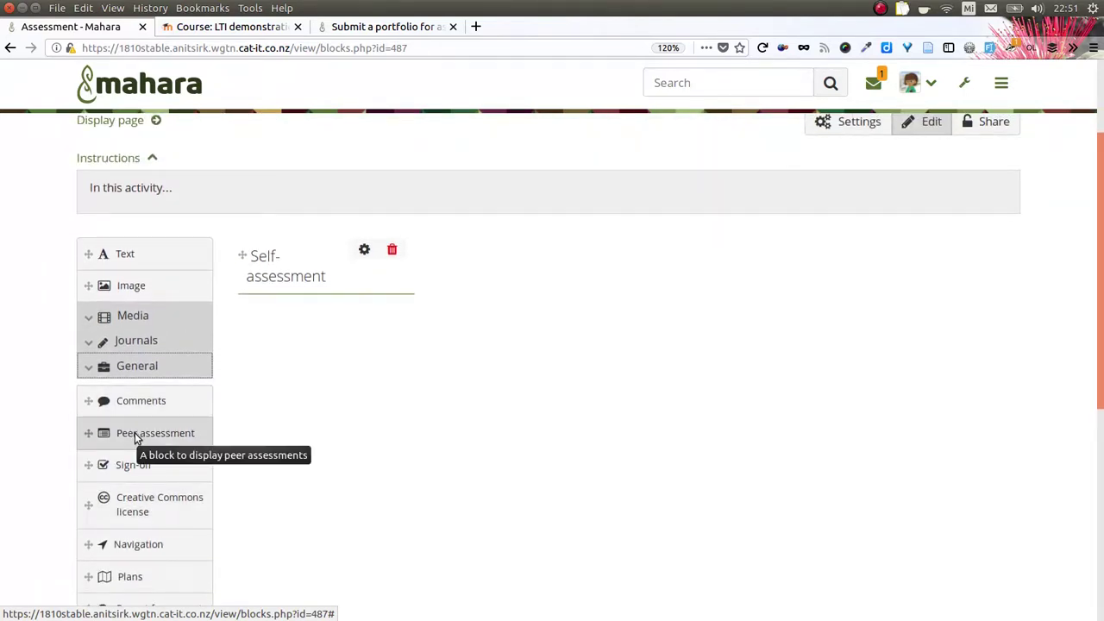
{"action": "left_click_drag", "start_coordinate": [135, 432], "coordinate": [568, 262]}
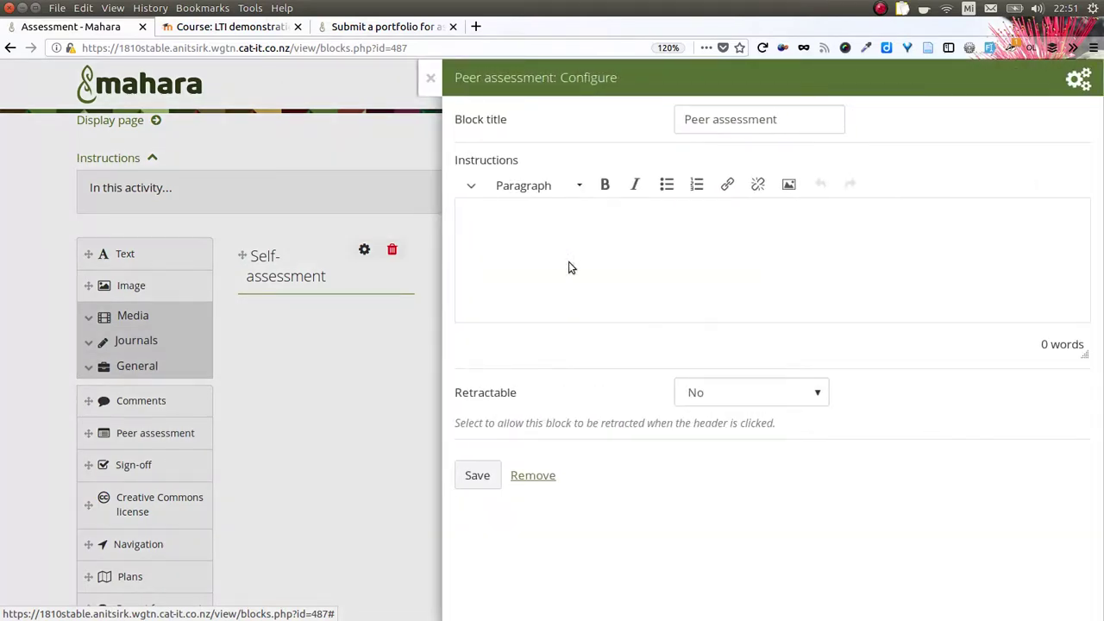
{"action": "left_click", "coordinate": [516, 245]}
{"action": "type", "text": "As peer..."}
{"action": "left_click", "coordinate": [482, 476]}
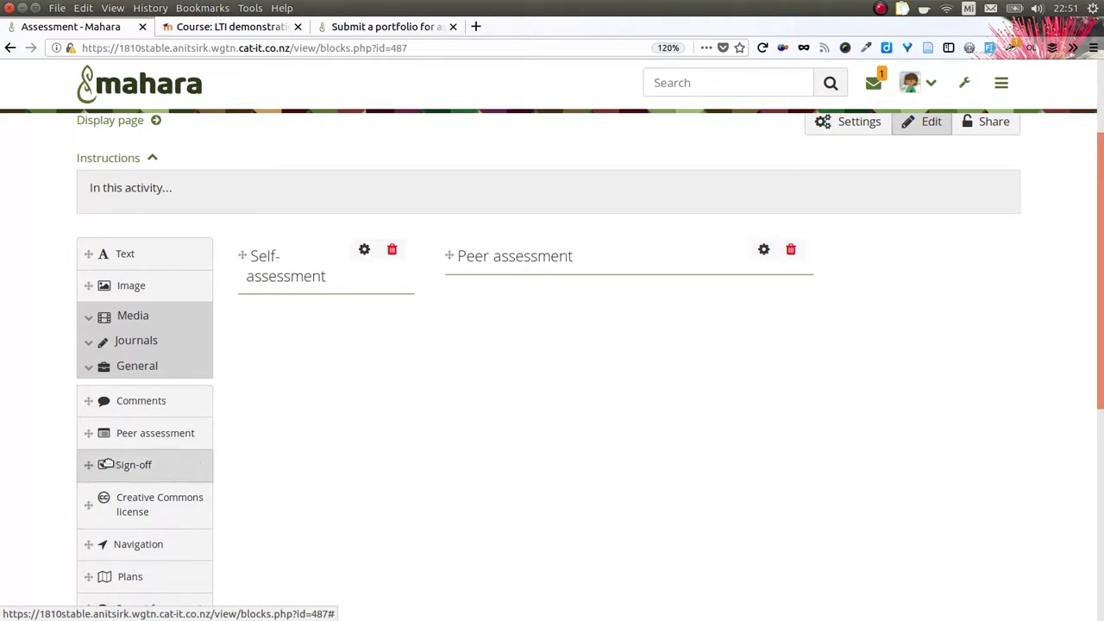
- Add a Sign-off block to the page's third column with Verify set to Yes and save it
{"action": "left_click_drag", "start_coordinate": [100, 465], "coordinate": [879, 246]}
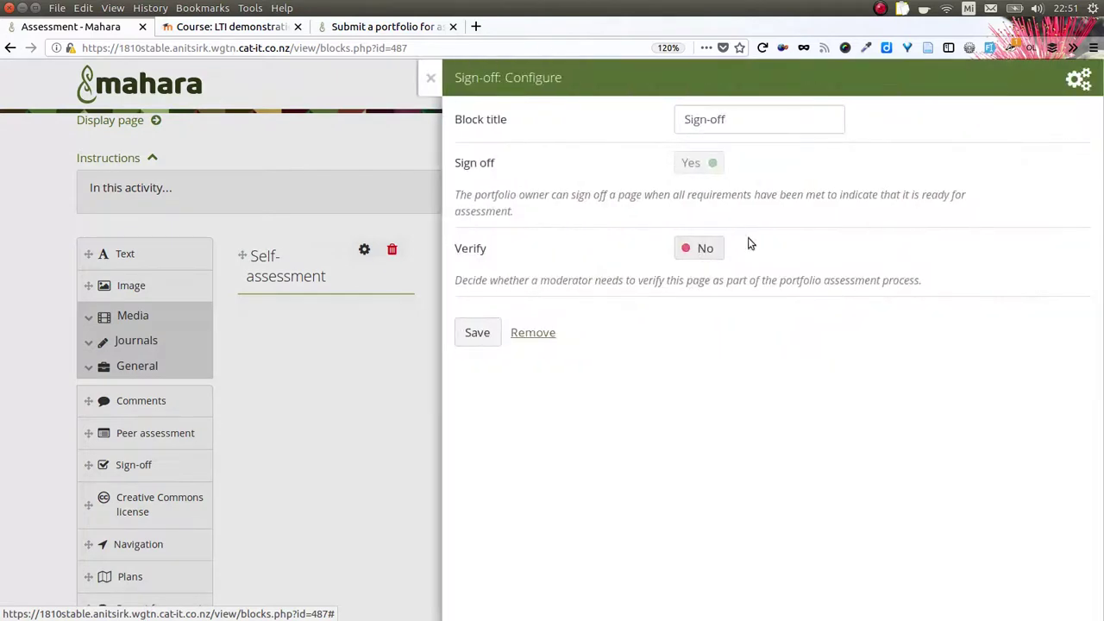
{"action": "left_click", "coordinate": [692, 253]}
{"action": "left_click", "coordinate": [473, 335]}
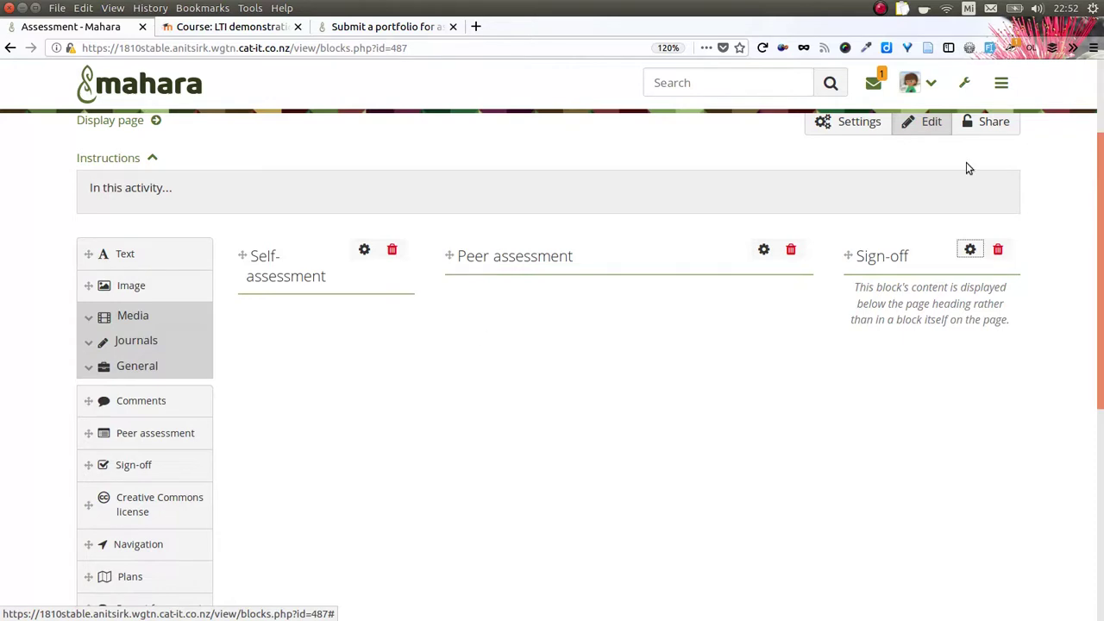
- Set Allow copying and Copy for existing group members to Yes in the page's advanced sharing options and save
{"action": "left_click", "coordinate": [981, 127]}
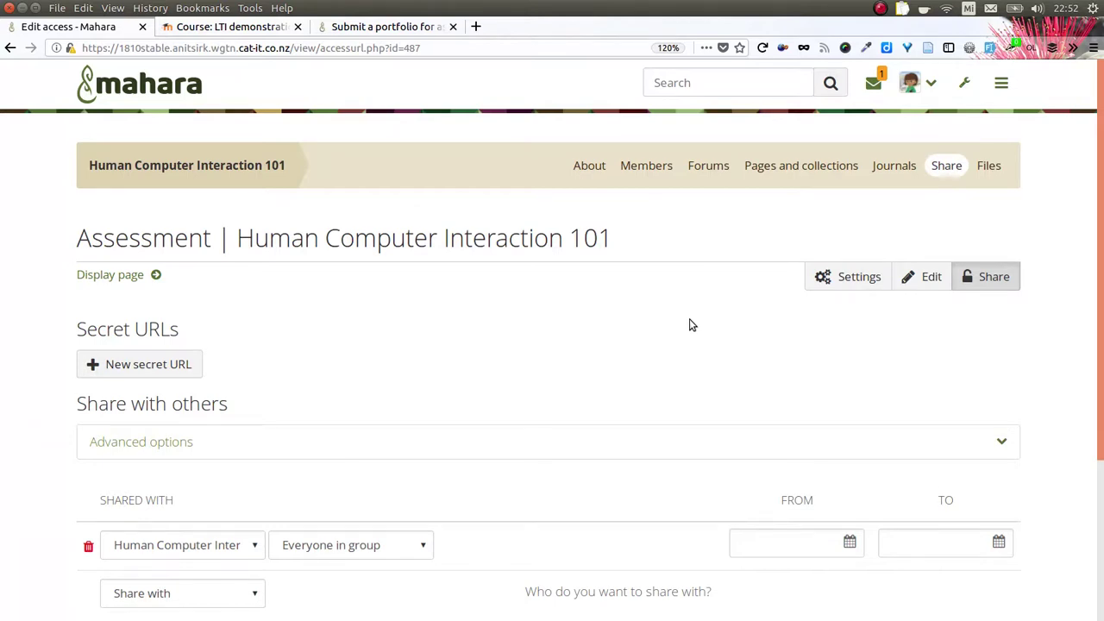
{"action": "scroll", "coordinate": [690, 324], "scroll_direction": "down", "scroll_amount": 3}
{"action": "scroll", "coordinate": [692, 323], "scroll_direction": "down", "scroll_amount": 2}
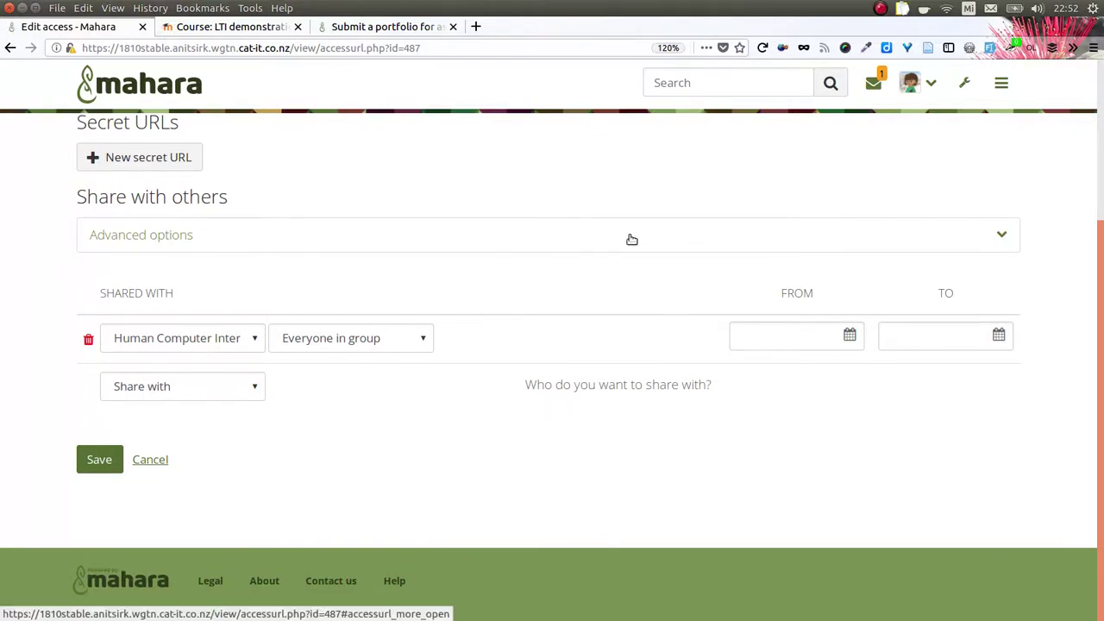
{"action": "left_click", "coordinate": [631, 238]}
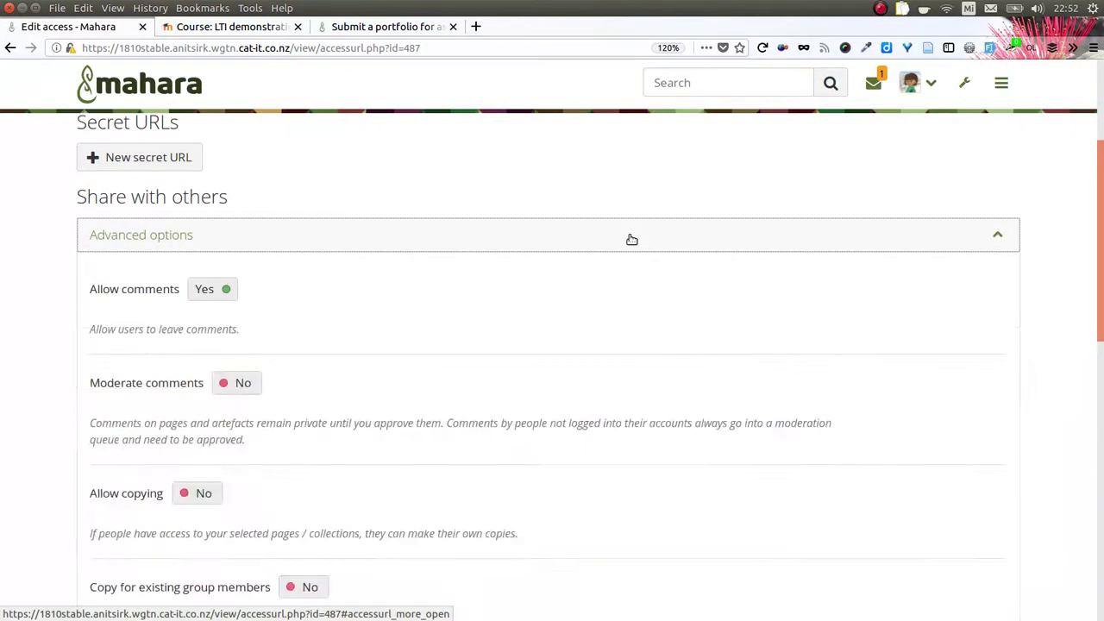
{"action": "scroll", "coordinate": [556, 354], "scroll_direction": "down", "scroll_amount": 5}
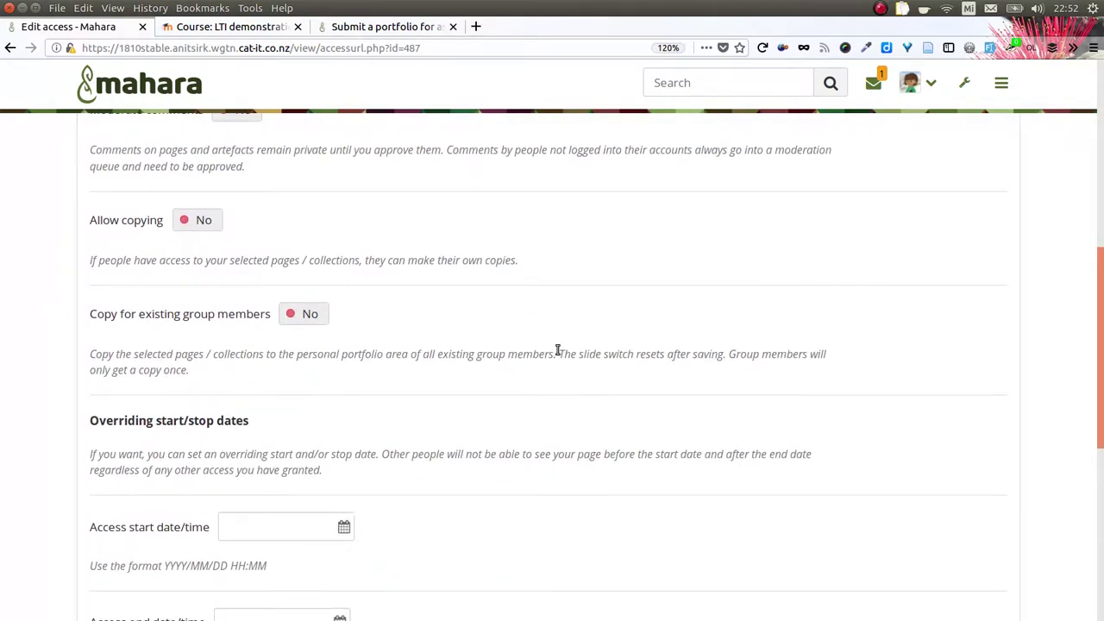
{"action": "left_click", "coordinate": [204, 223]}
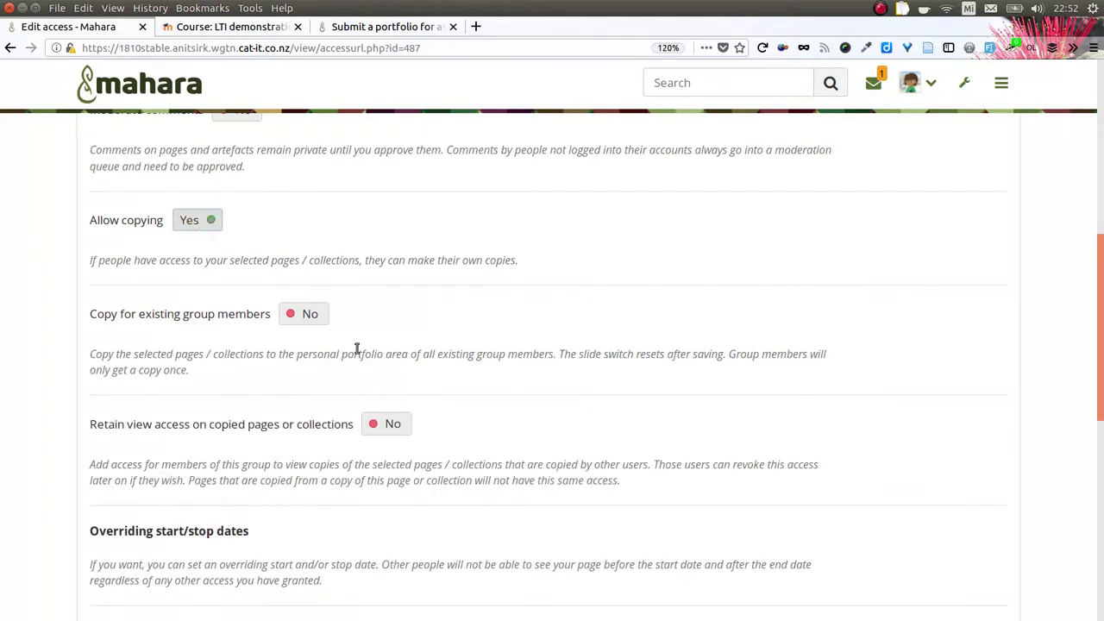
{"action": "left_click", "coordinate": [305, 315]}
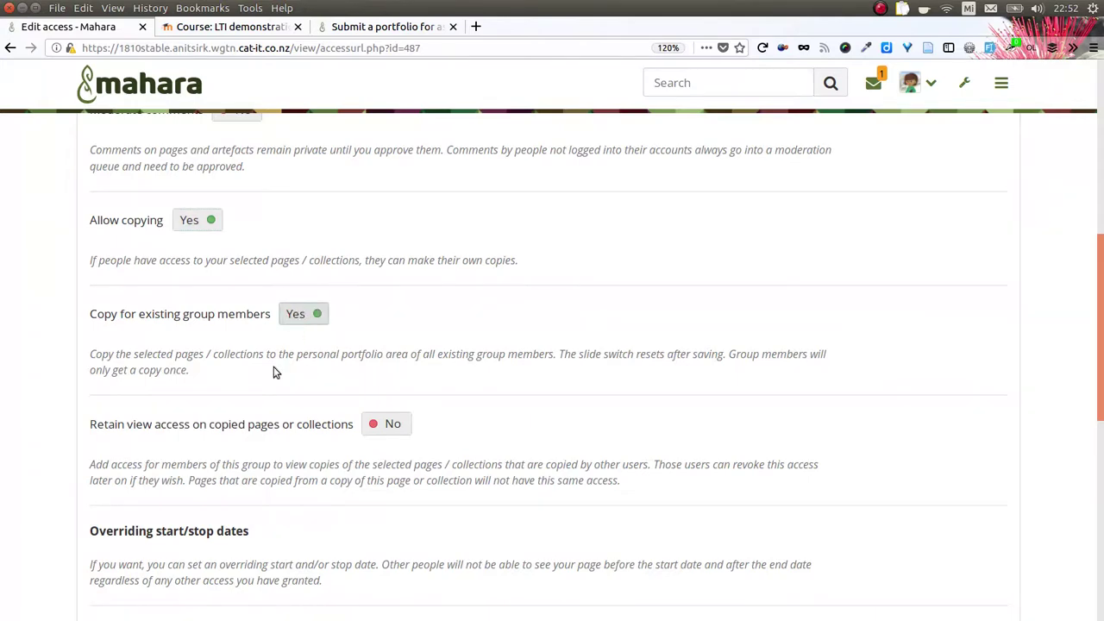
{"action": "scroll", "coordinate": [273, 371], "scroll_direction": "down", "scroll_amount": 5}
{"action": "scroll", "coordinate": [273, 371], "scroll_direction": "down", "scroll_amount": 6}
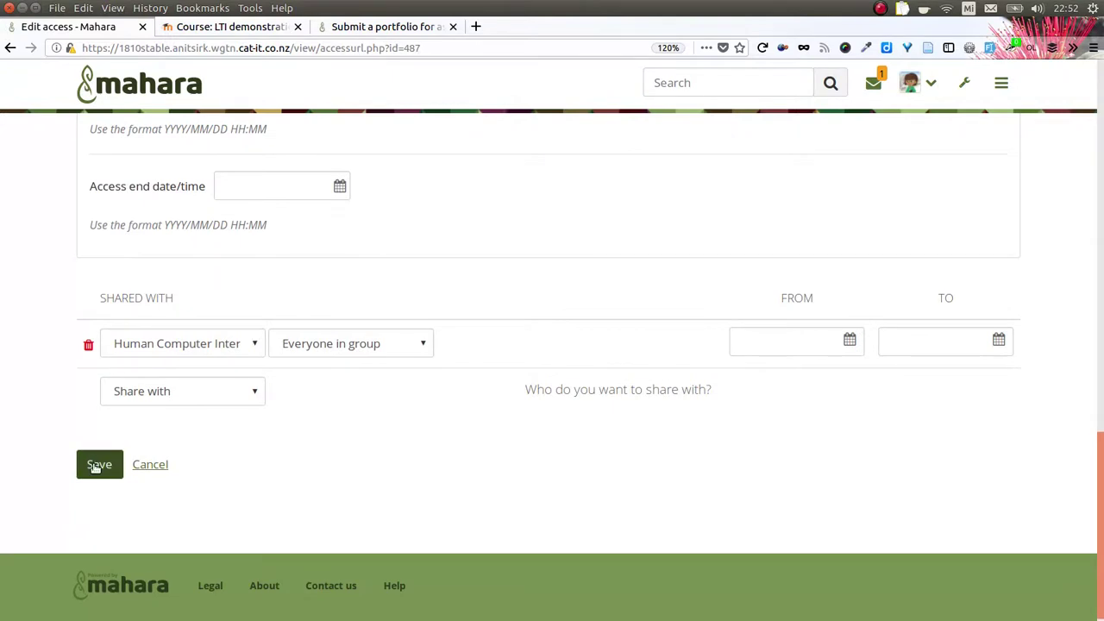
{"action": "left_click", "coordinate": [96, 466]}
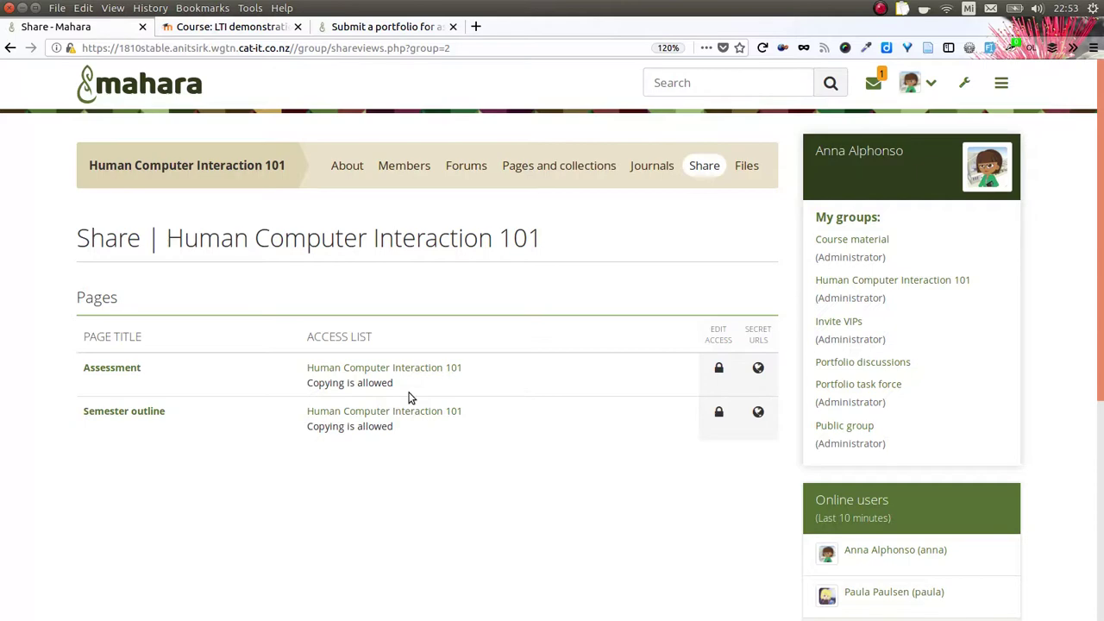
- Switch to the student's Chromium window and open the new copy of the Assessment page, the second one under My portfolios
{"action": "key", "text": "alt+Tab"}
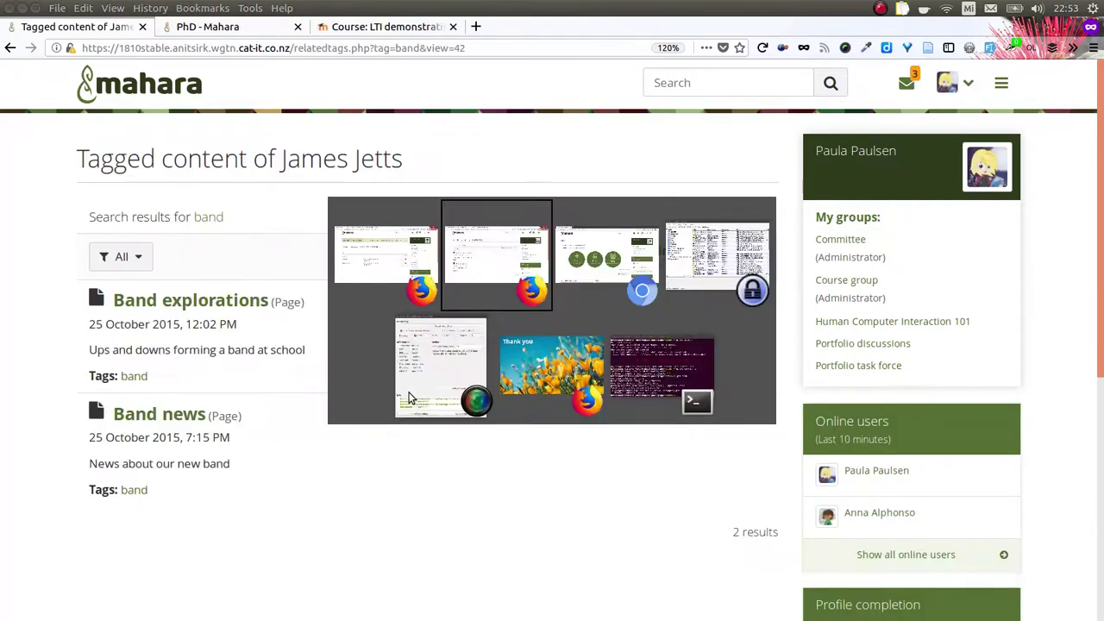
{"action": "left_click", "coordinate": [410, 397]}
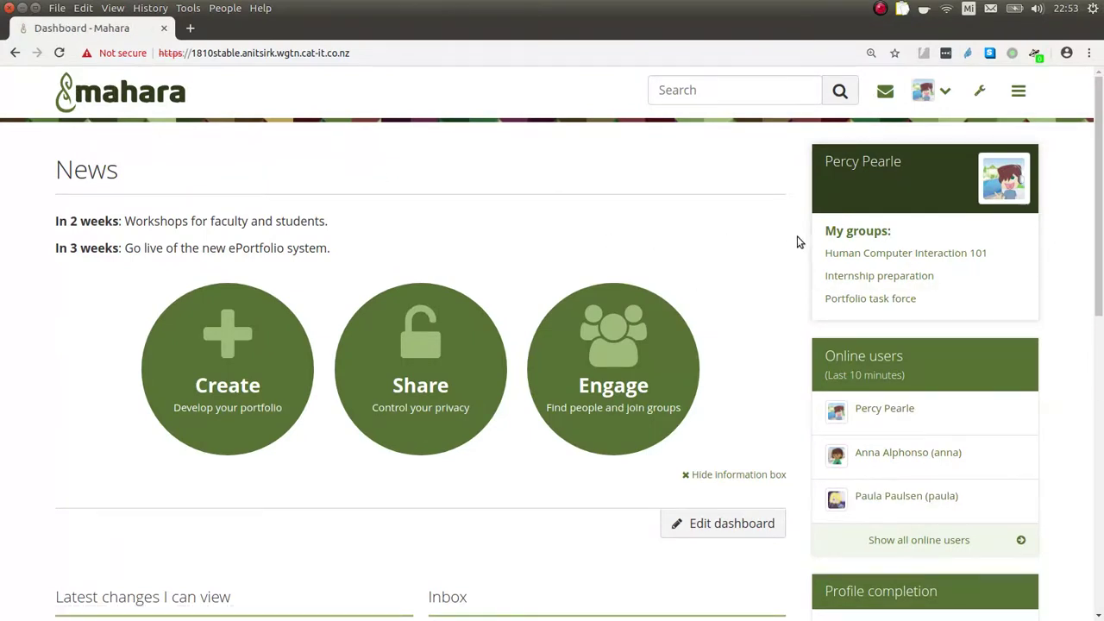
{"action": "scroll", "coordinate": [798, 239], "scroll_direction": "down", "scroll_amount": 5}
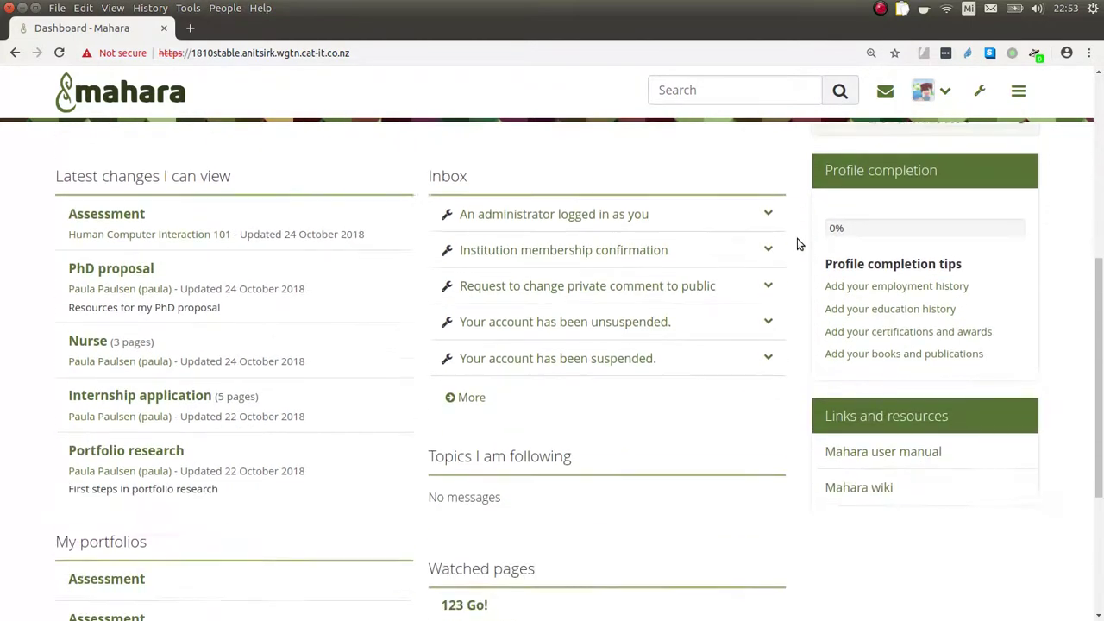
{"action": "scroll", "coordinate": [798, 238], "scroll_direction": "down", "scroll_amount": 2}
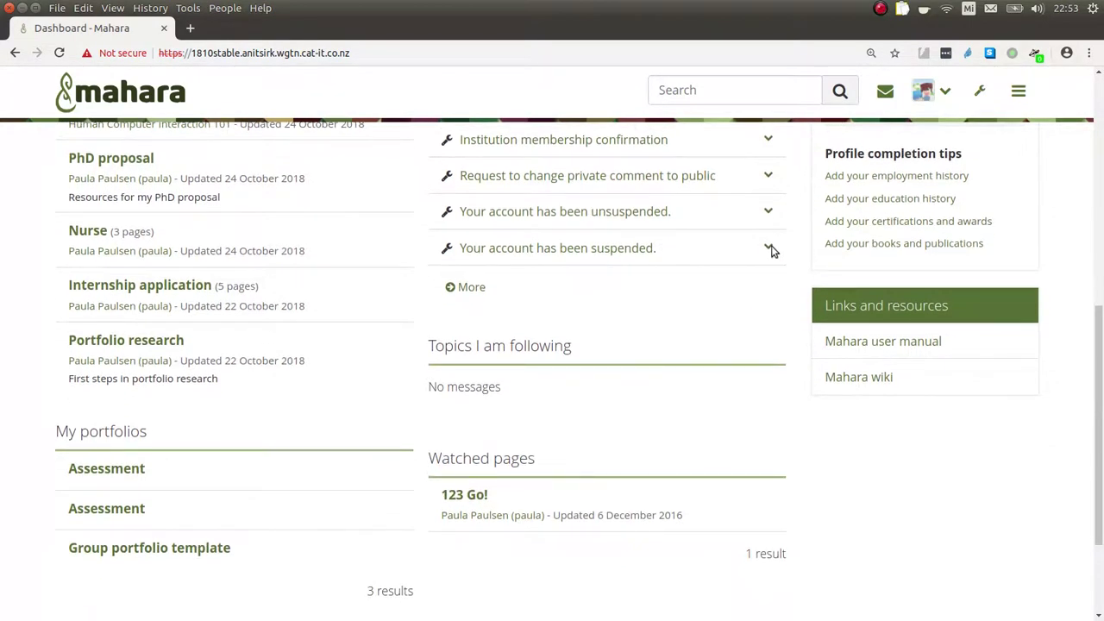
{"action": "left_click", "coordinate": [102, 475]}
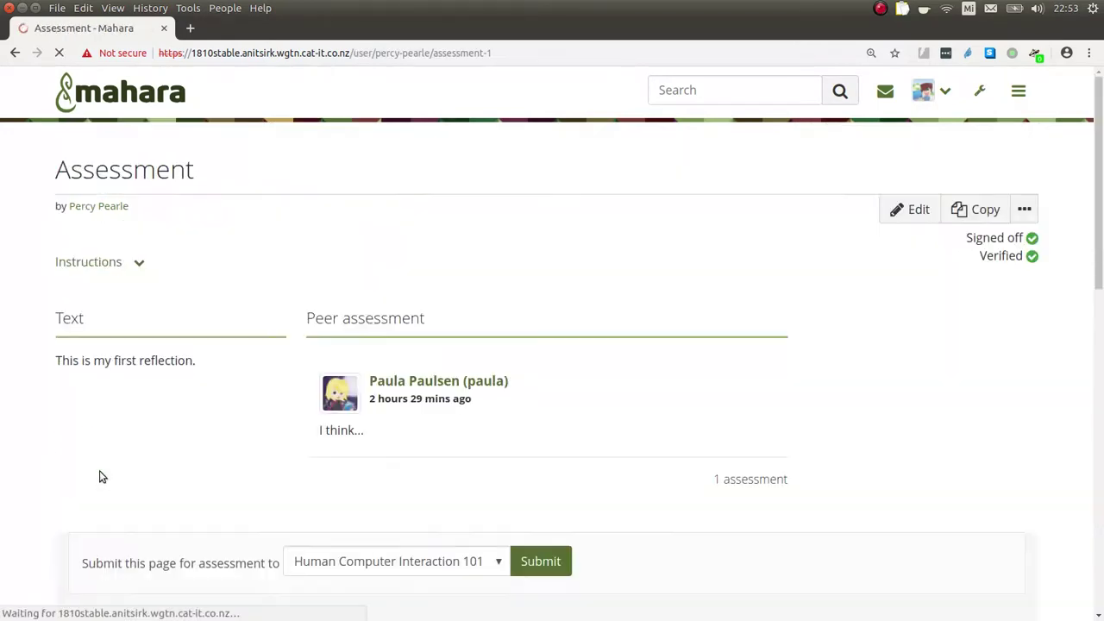
{"action": "left_click", "coordinate": [14, 54]}
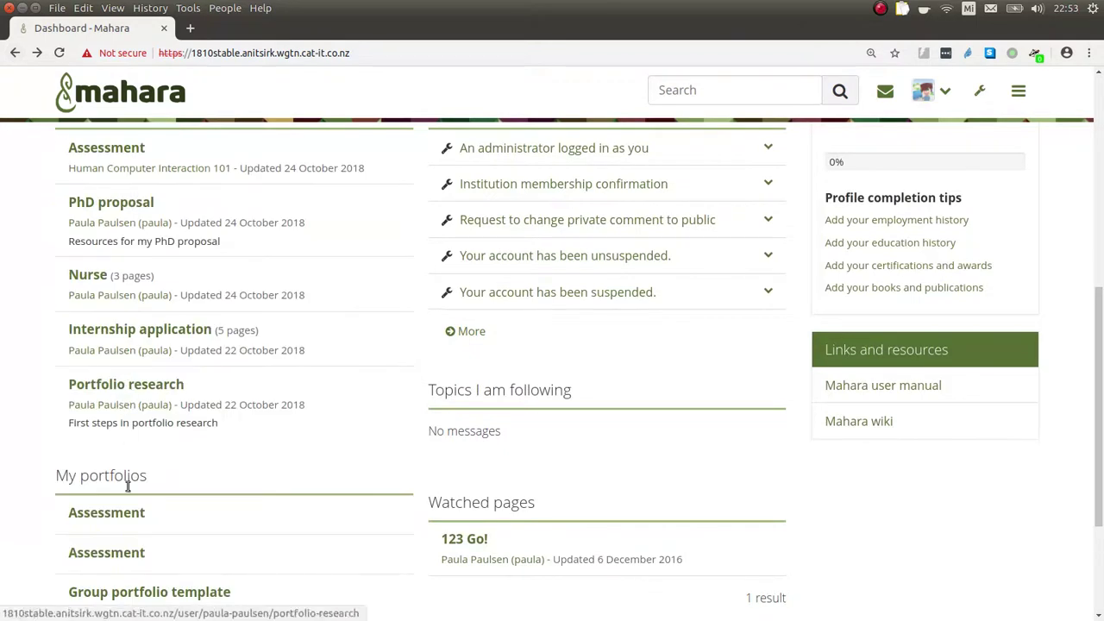
{"action": "left_click", "coordinate": [120, 551]}
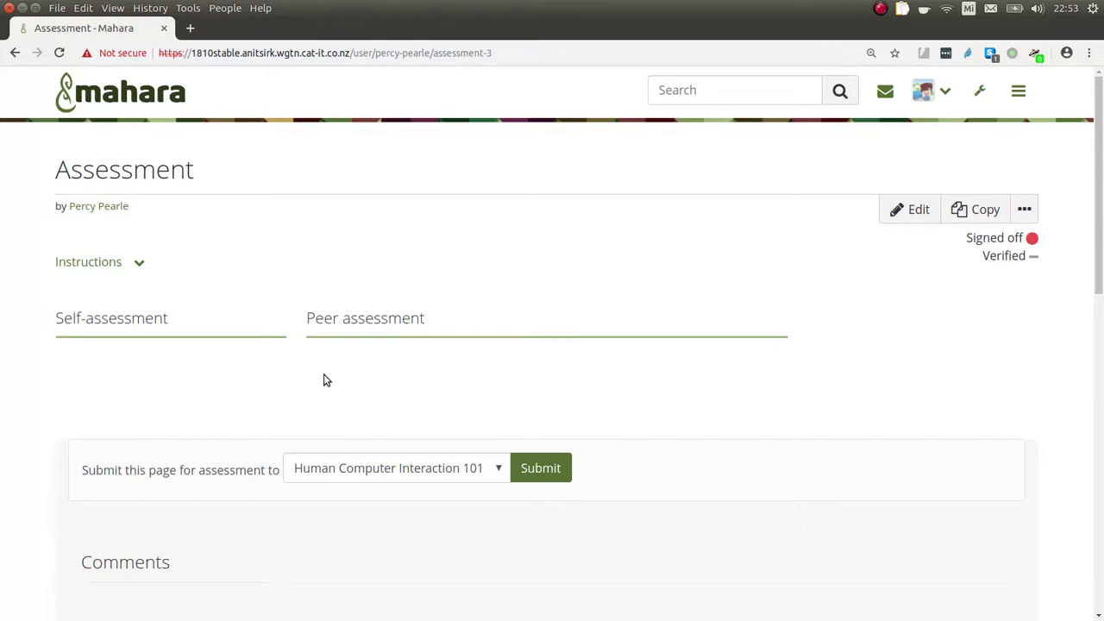
- Edit the copied page's Self-assessment block, enter "I think I am..." as its content and save it
{"action": "left_click", "coordinate": [906, 210]}
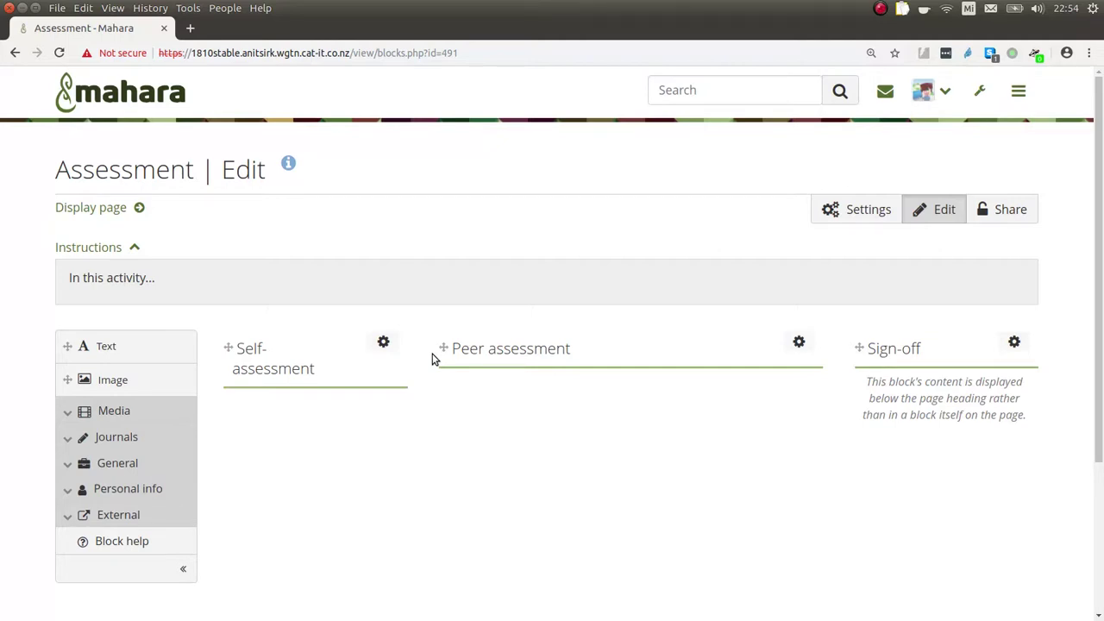
{"action": "left_click", "coordinate": [383, 342]}
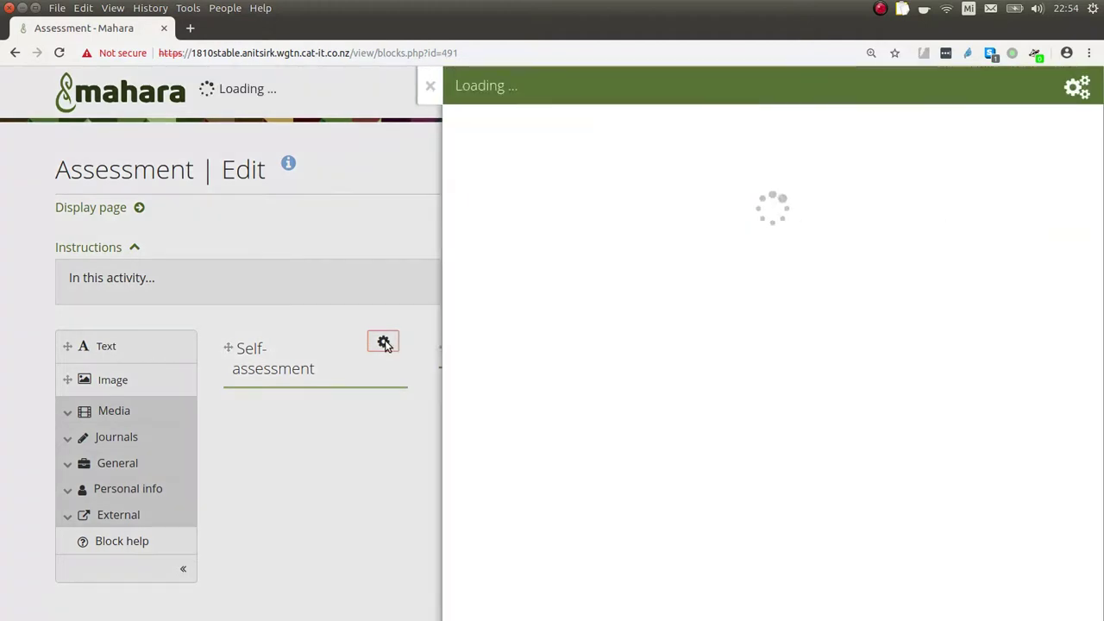
{"action": "left_click", "coordinate": [562, 274]}
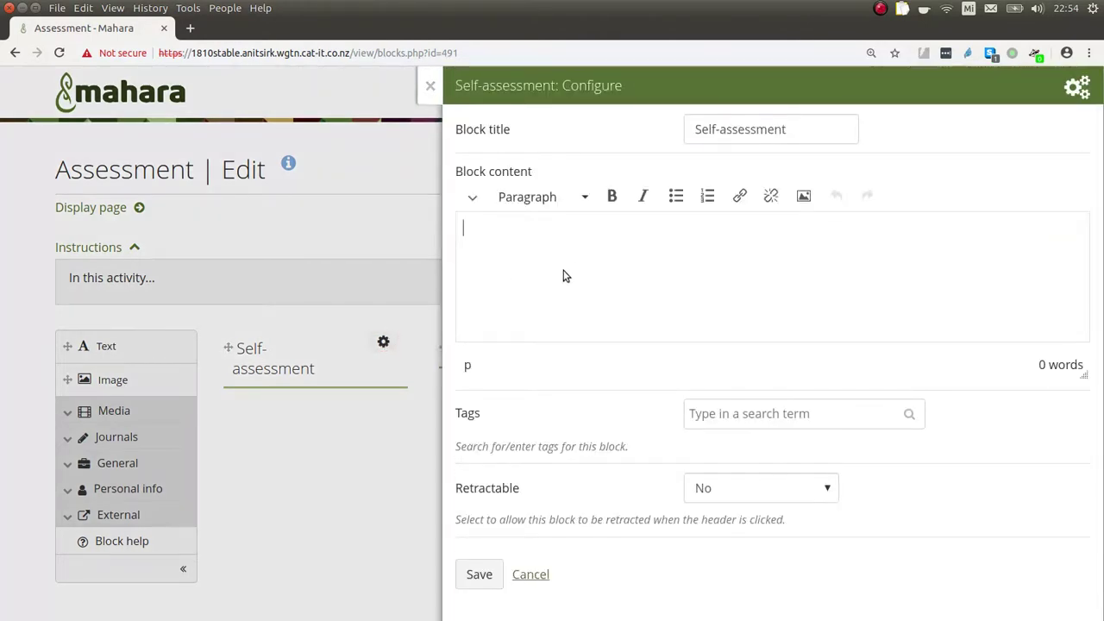
{"action": "type", "text": "I think I am..."}
{"action": "left_click", "coordinate": [472, 575]}
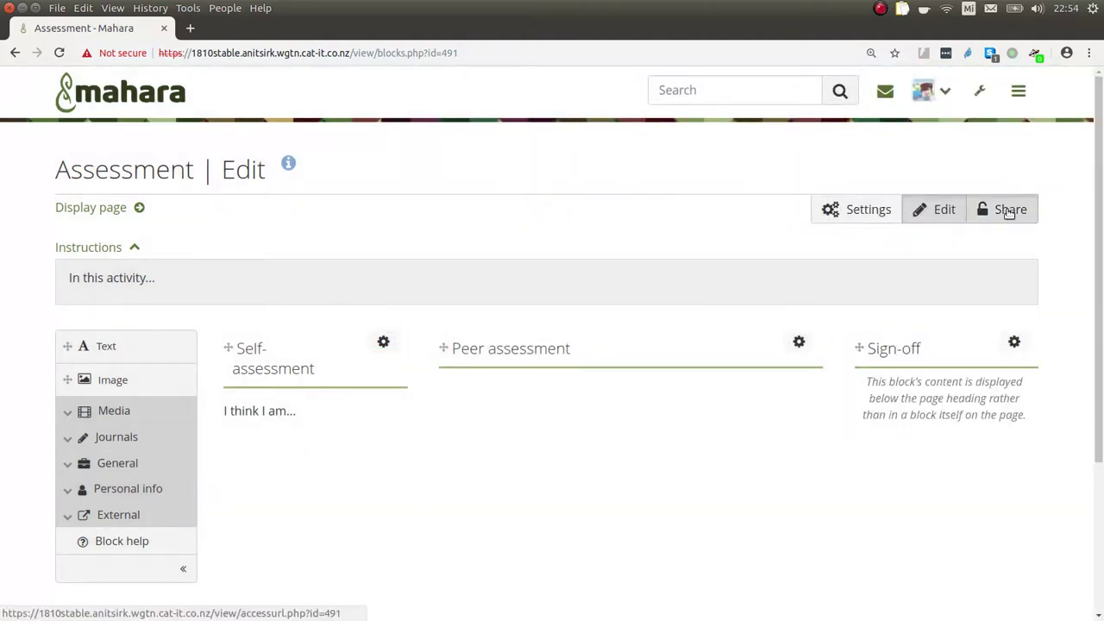
- Share the page with the fellow student found by a user search and assign them the Peer role
{"action": "left_click", "coordinate": [1010, 214]}
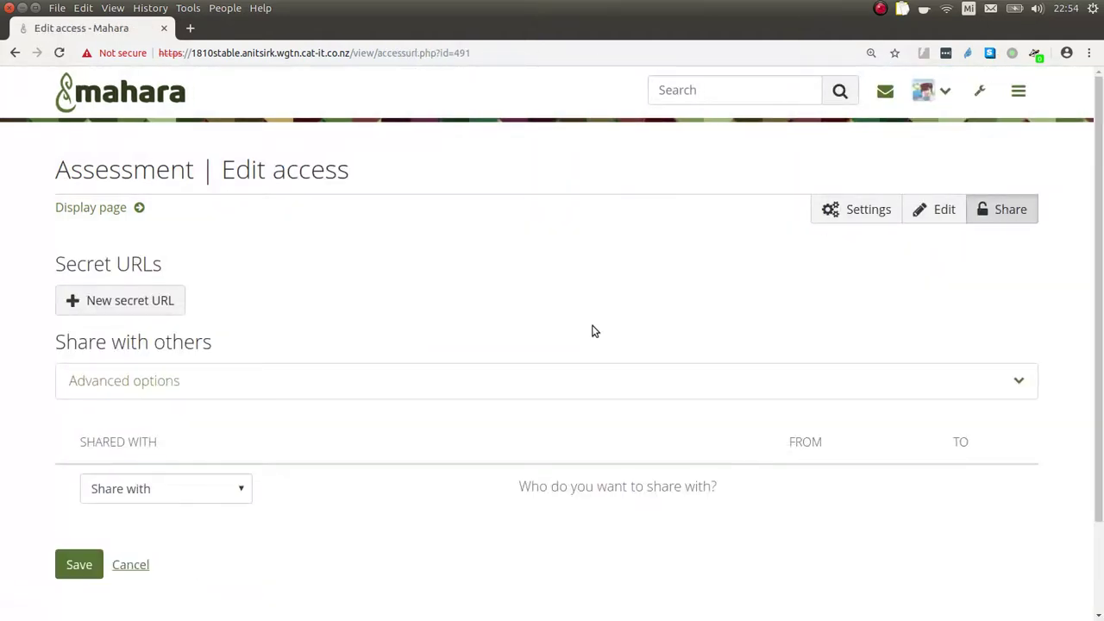
{"action": "scroll", "coordinate": [592, 332], "scroll_direction": "down", "scroll_amount": 3}
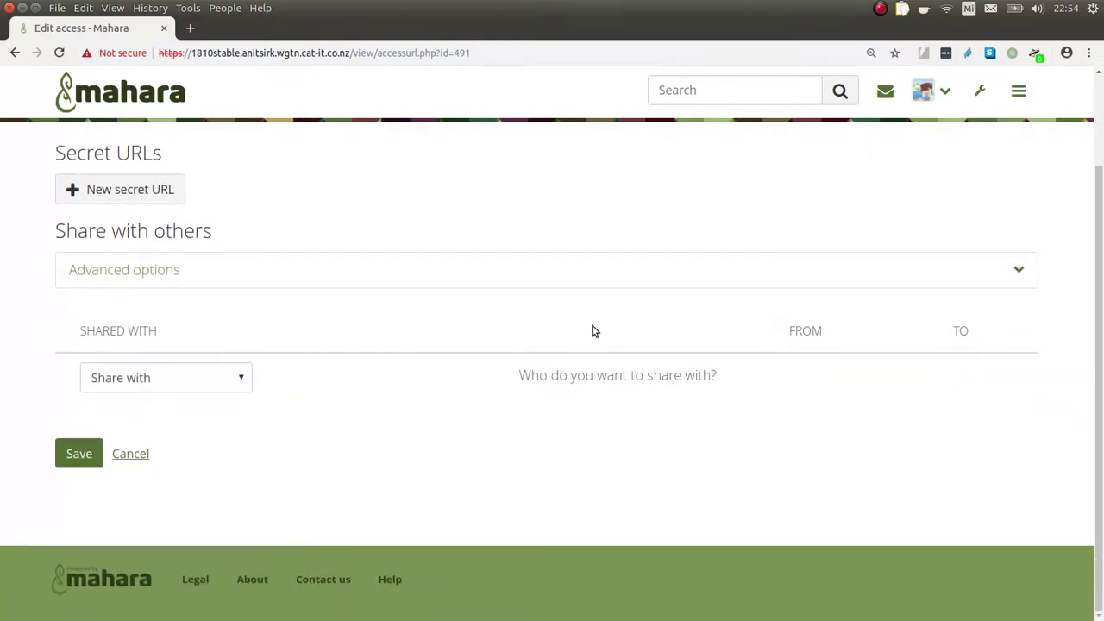
{"action": "left_click", "coordinate": [154, 369]}
{"action": "left_click", "coordinate": [181, 181]}
{"action": "left_click", "coordinate": [364, 380]}
{"action": "type", "text": "paul"}
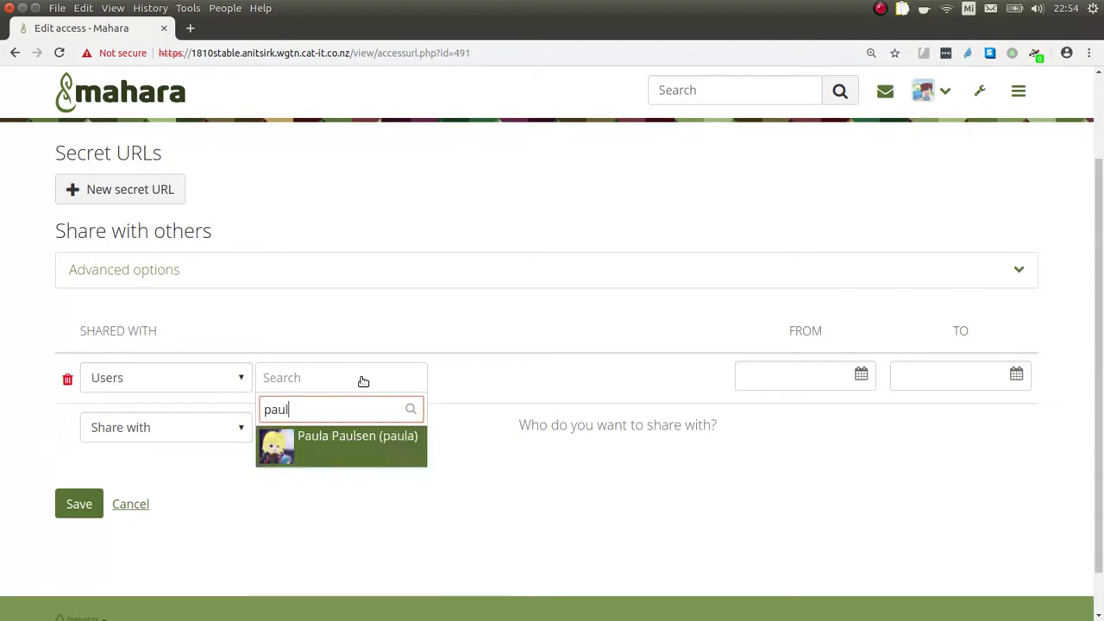
{"action": "left_click", "coordinate": [357, 440]}
{"action": "left_click", "coordinate": [476, 386]}
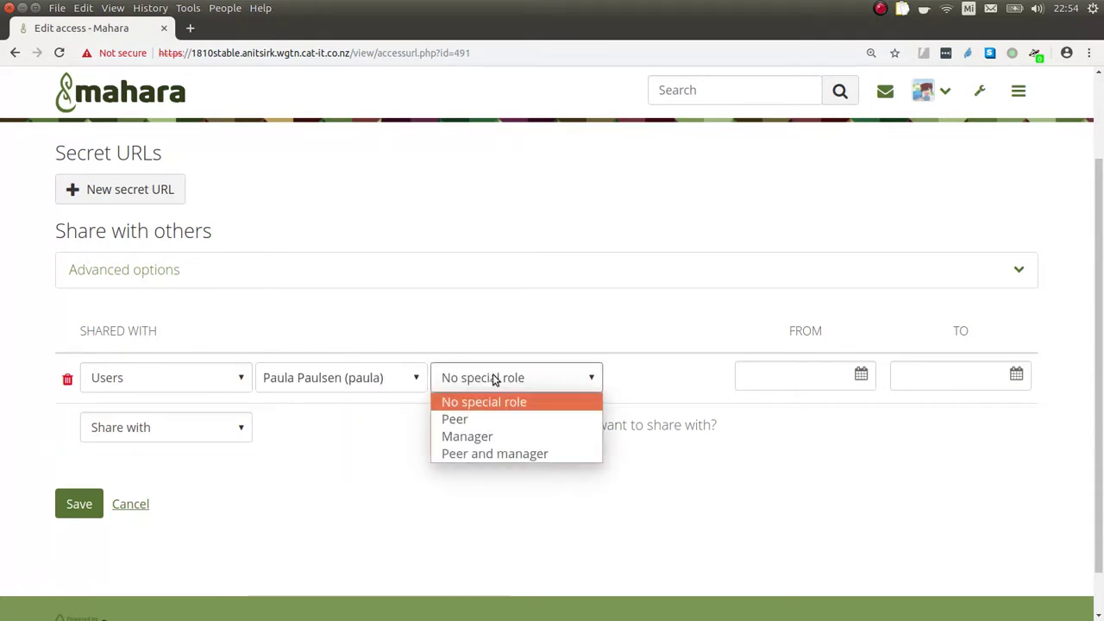
{"action": "left_click", "coordinate": [457, 420]}
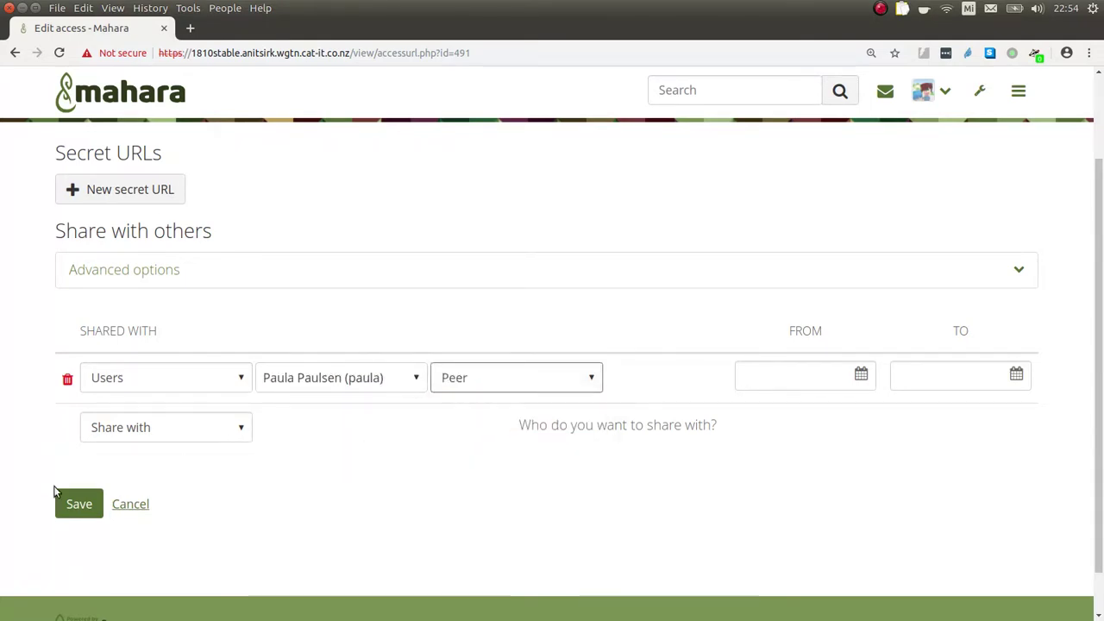
- Share the page with the instructor as a second user with the Manager role and save the access settings
{"action": "left_click", "coordinate": [156, 427]}
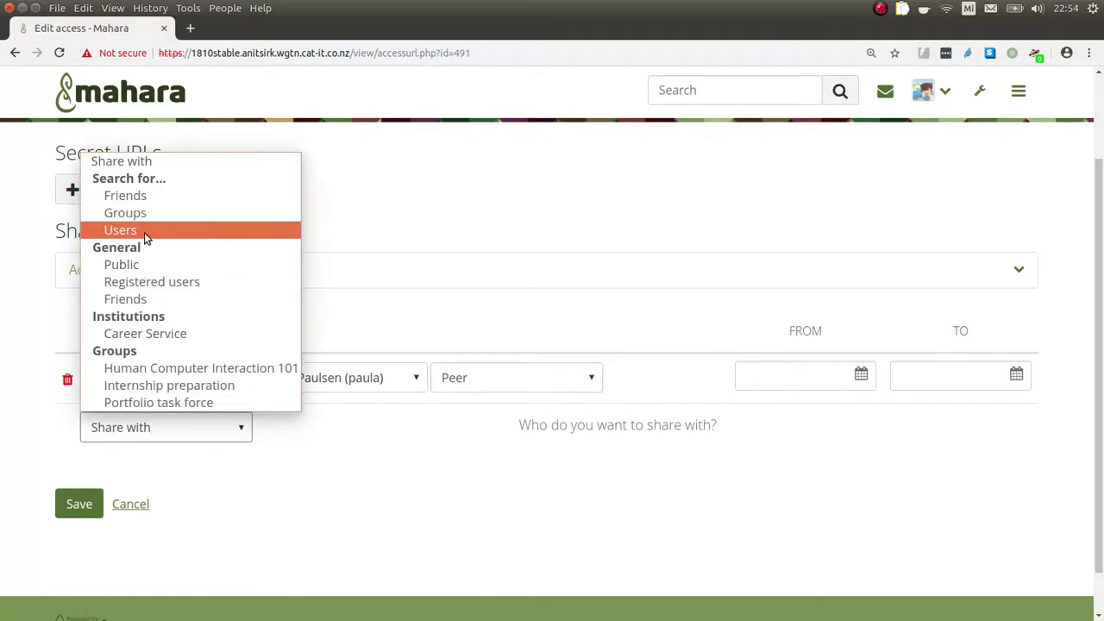
{"action": "left_click", "coordinate": [147, 237]}
{"action": "left_click", "coordinate": [279, 428]}
{"action": "type", "text": "anna"}
{"action": "key", "text": "Return"}
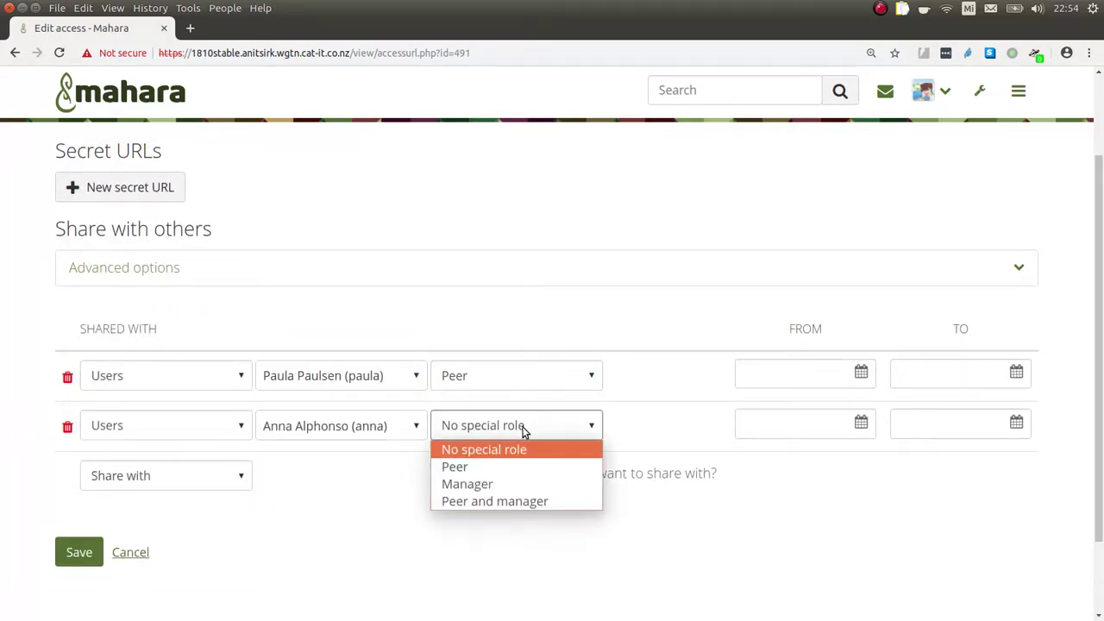
{"action": "left_click", "coordinate": [490, 484]}
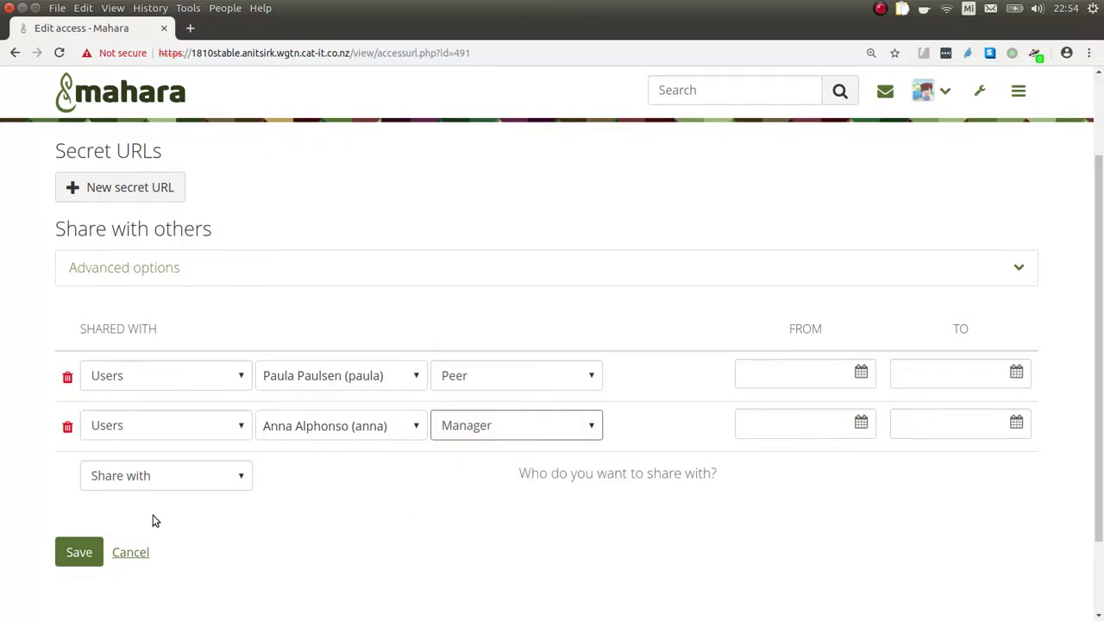
{"action": "left_click", "coordinate": [75, 551]}
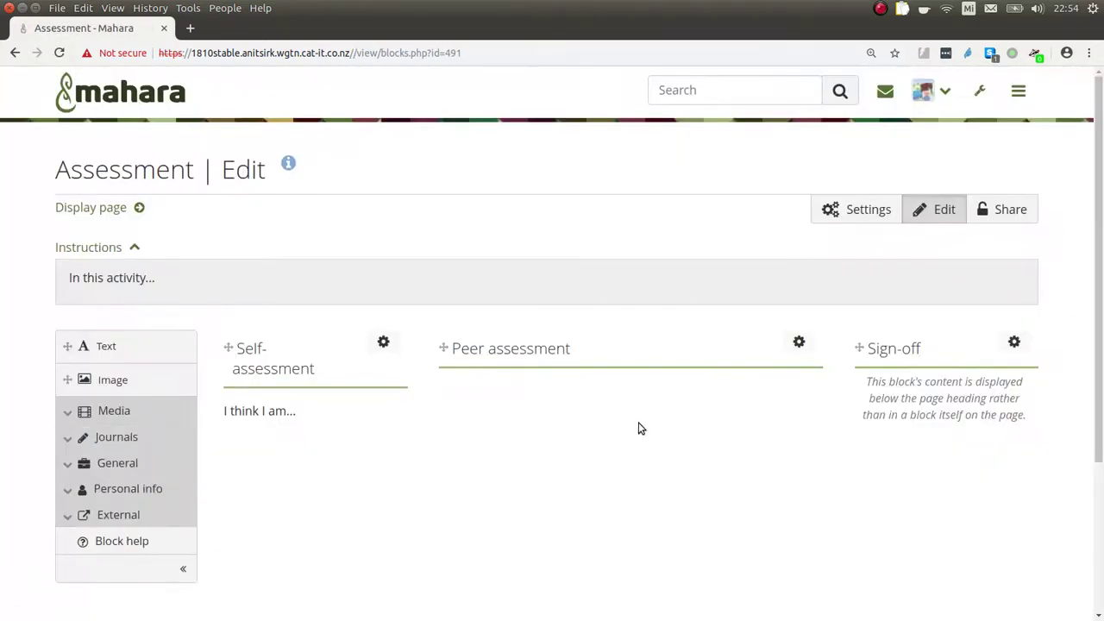
- Switch to the peer's Firefox window and open the student's newest Assessment page from the dashboard's latest changes
{"action": "key", "text": "alt+Tab"}
{"action": "key", "text": "alt+Tab"}
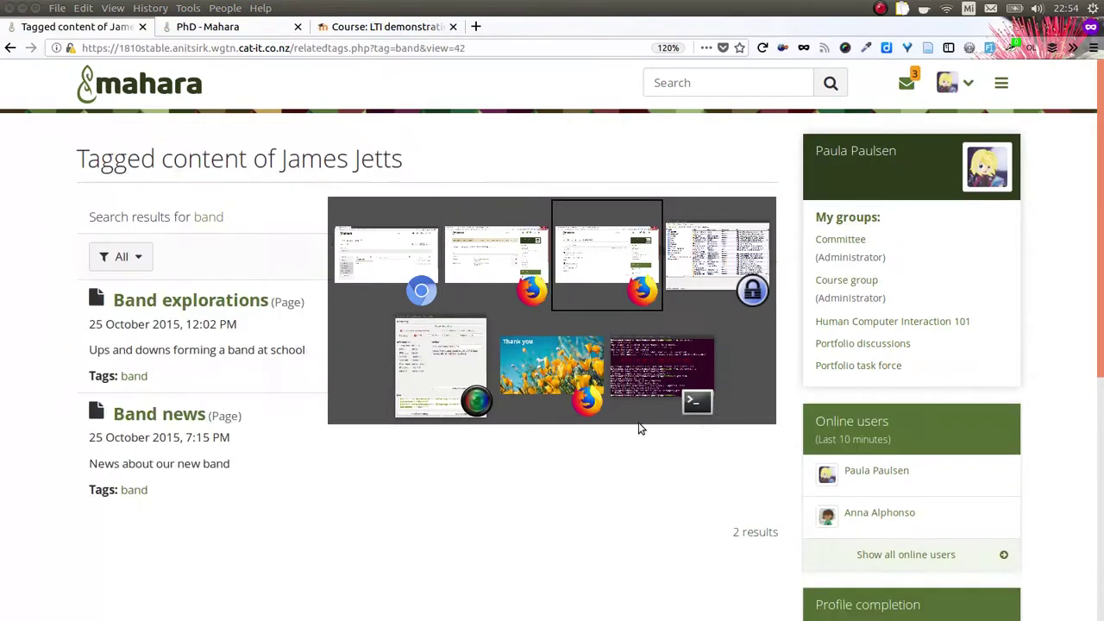
{"action": "left_click", "coordinate": [130, 100]}
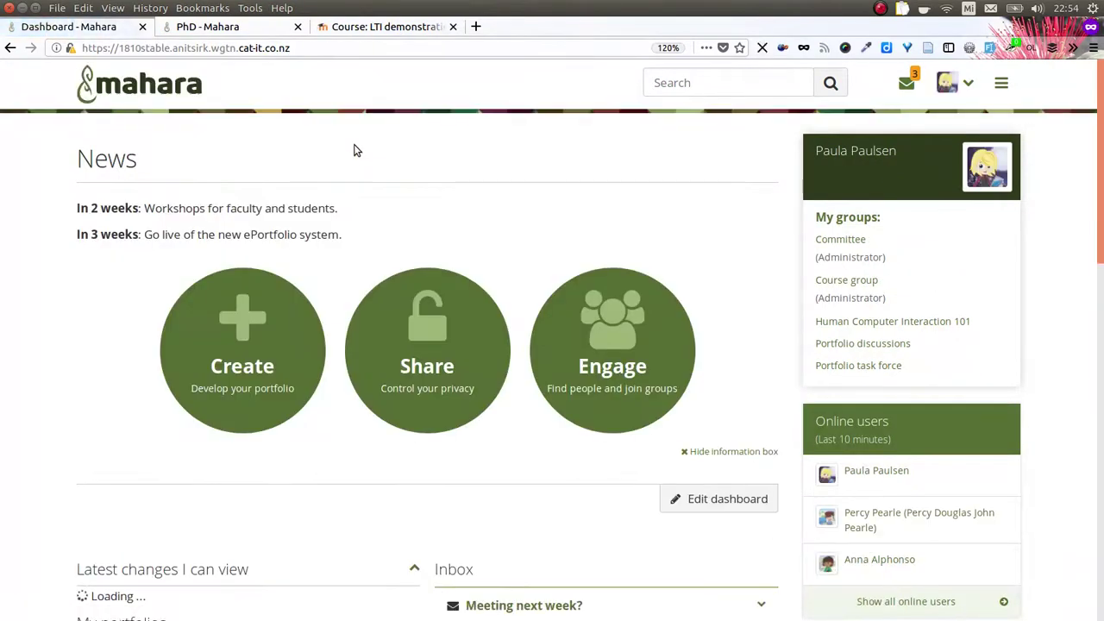
{"action": "scroll", "coordinate": [510, 271], "scroll_direction": "down", "scroll_amount": 3}
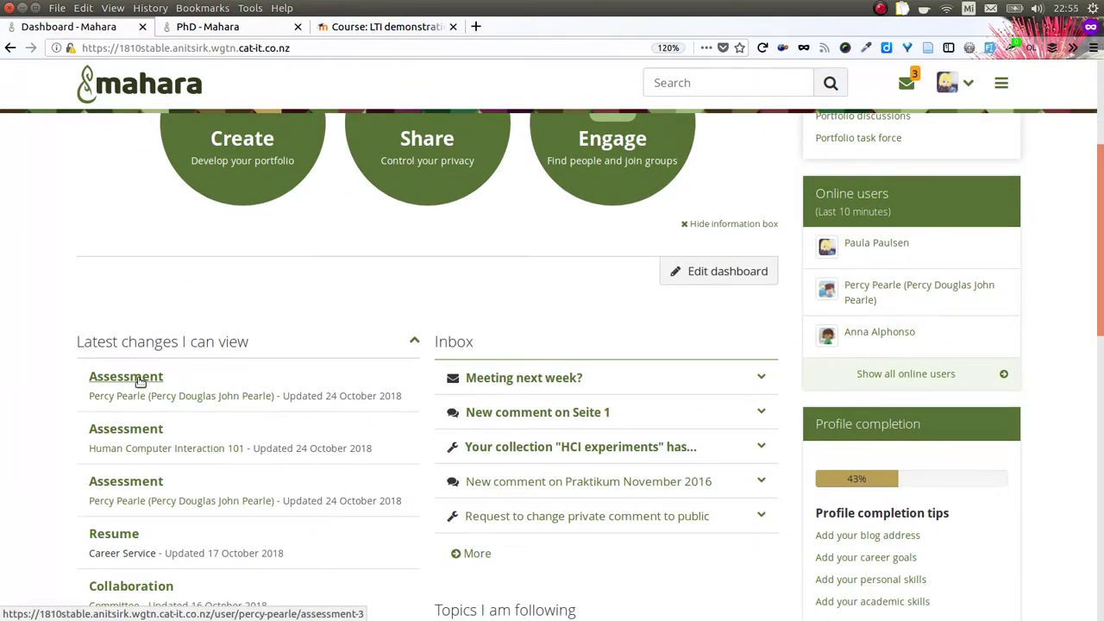
{"action": "left_click", "coordinate": [138, 381]}
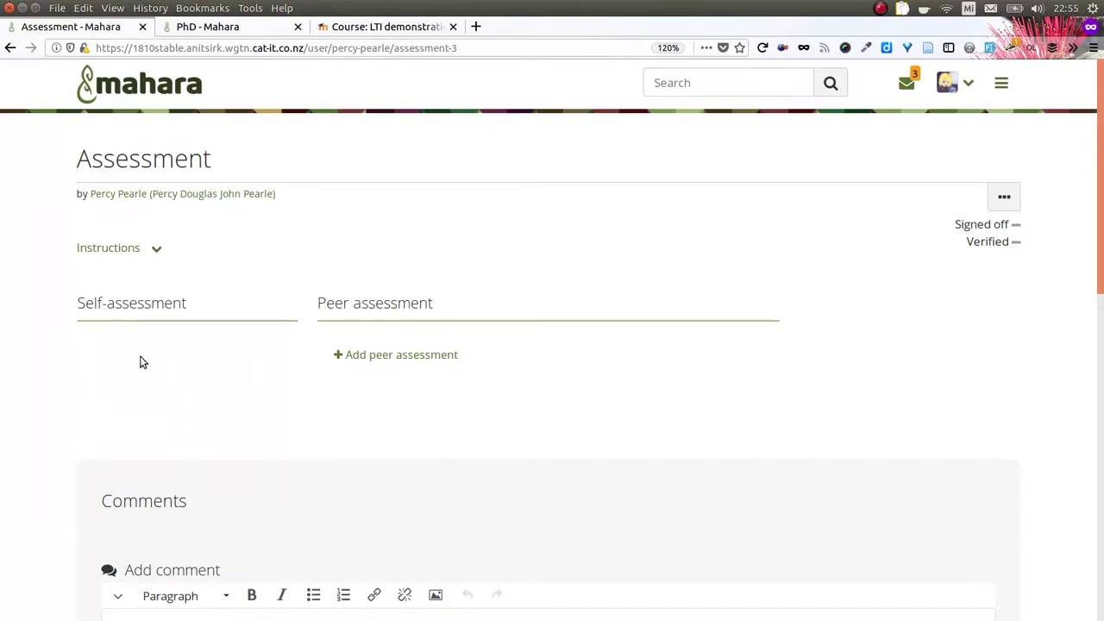
- Add a peer assessment reading "I think that..." to the student's Assessment page and publish it
{"action": "left_click", "coordinate": [376, 357]}
{"action": "left_click", "coordinate": [490, 123]}
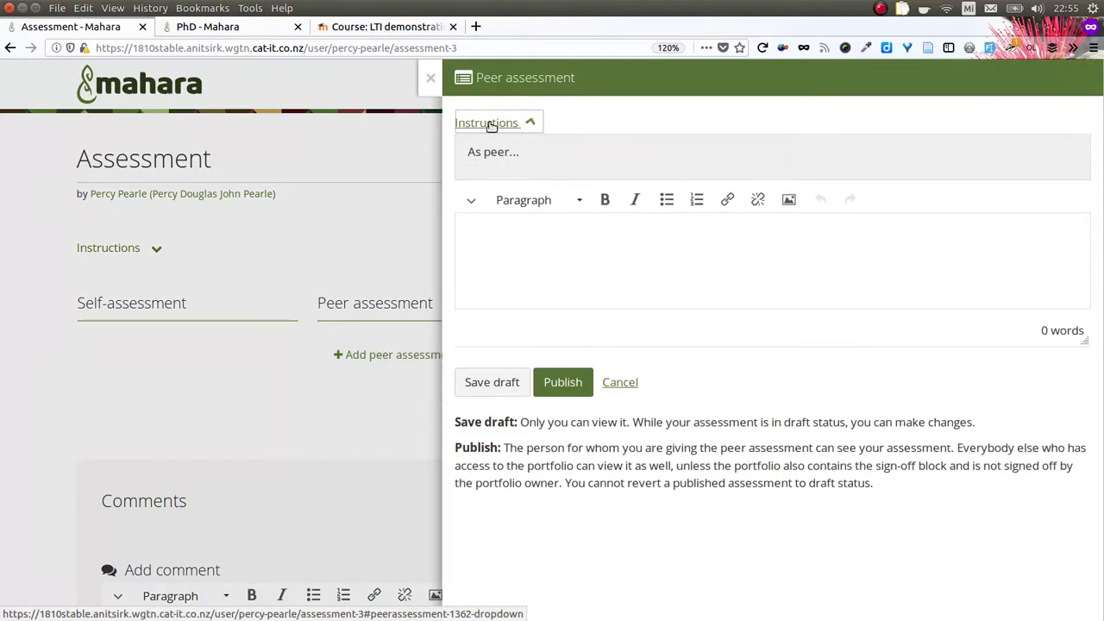
{"action": "left_click", "coordinate": [511, 265]}
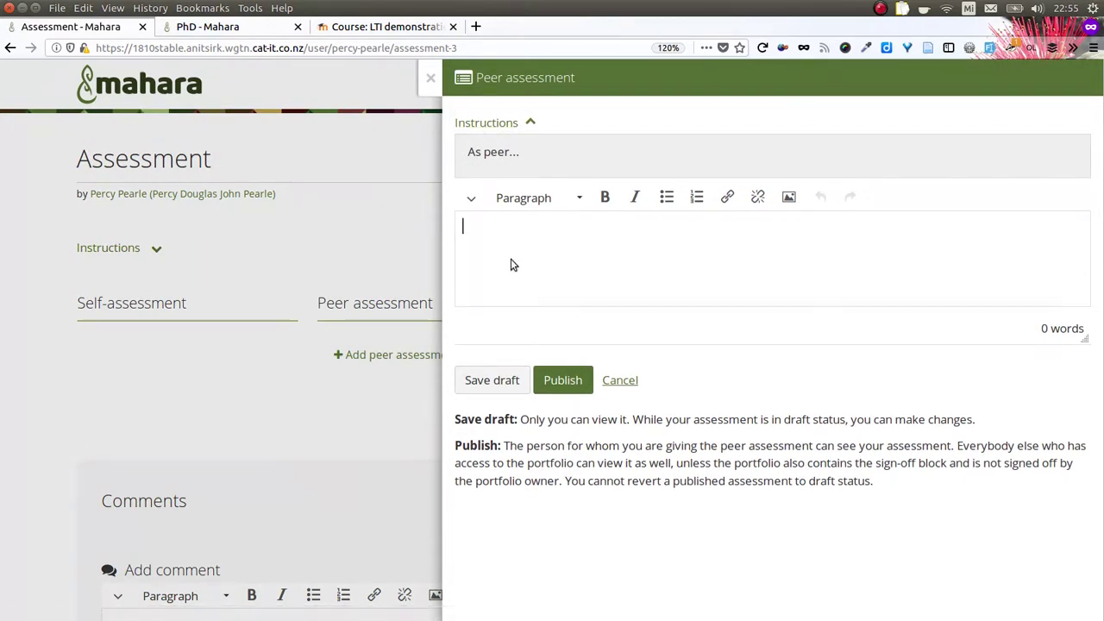
{"action": "type", "text": "I think that..."}
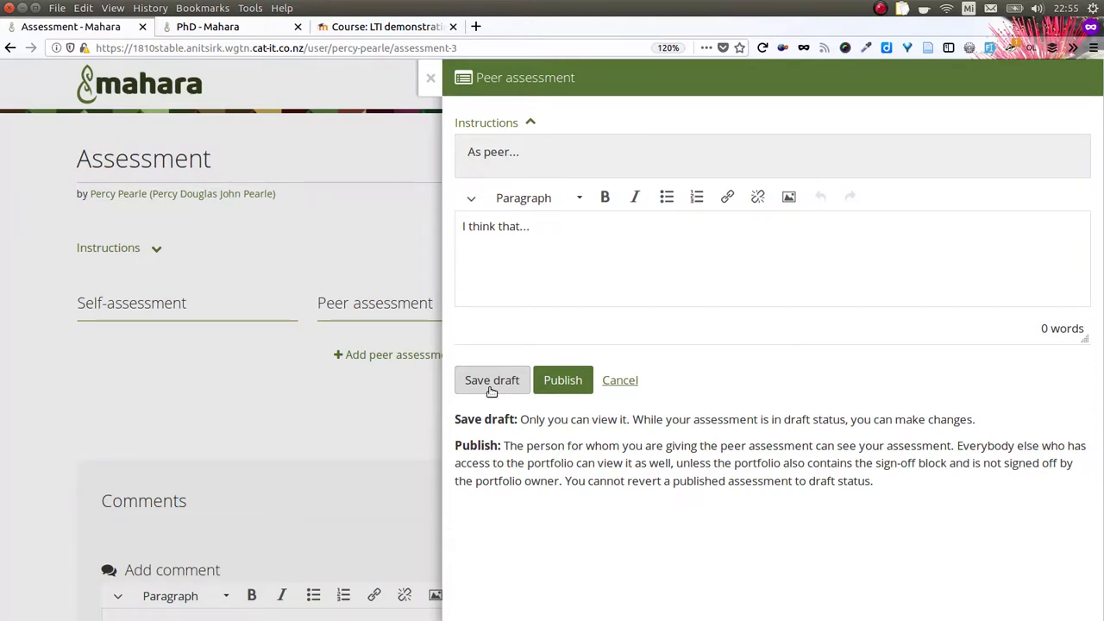
{"action": "left_click", "coordinate": [559, 385]}
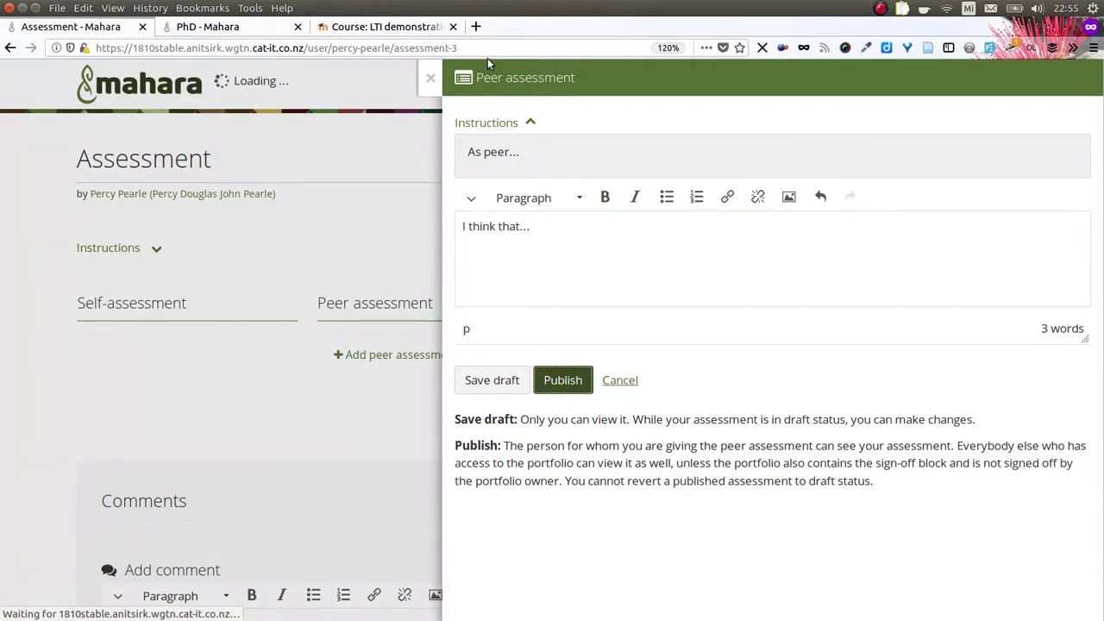
- Switch to the instructor's Firefox window and open the student's newest Assessment page from the dashboard's latest changes
{"action": "key", "text": "alt+Tab"}
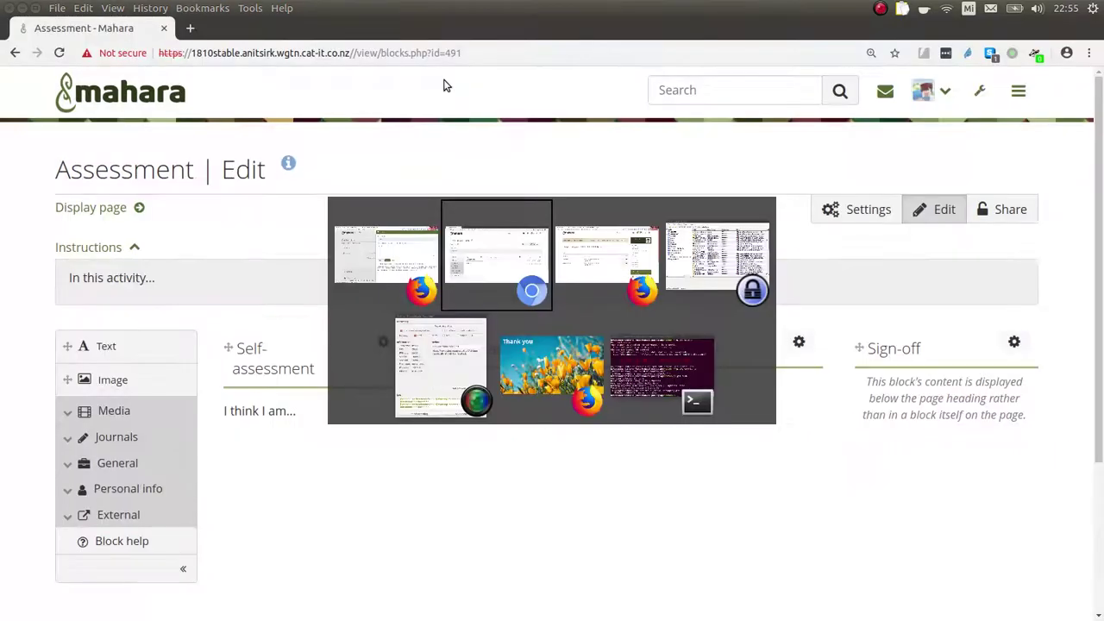
{"action": "key", "text": "alt+Tab"}
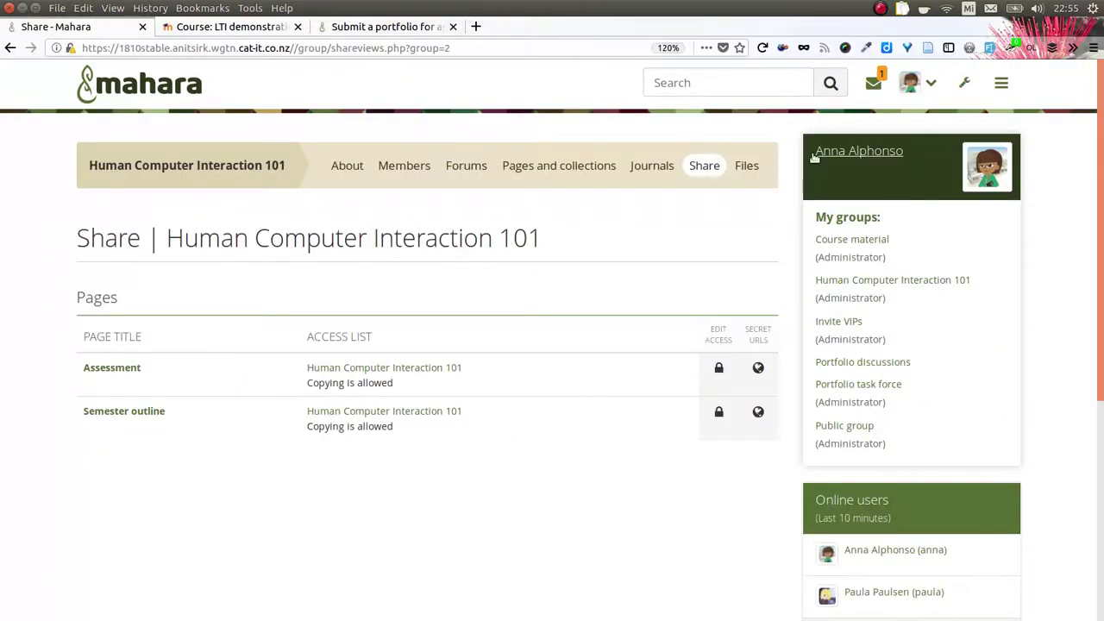
{"action": "left_click", "coordinate": [139, 97]}
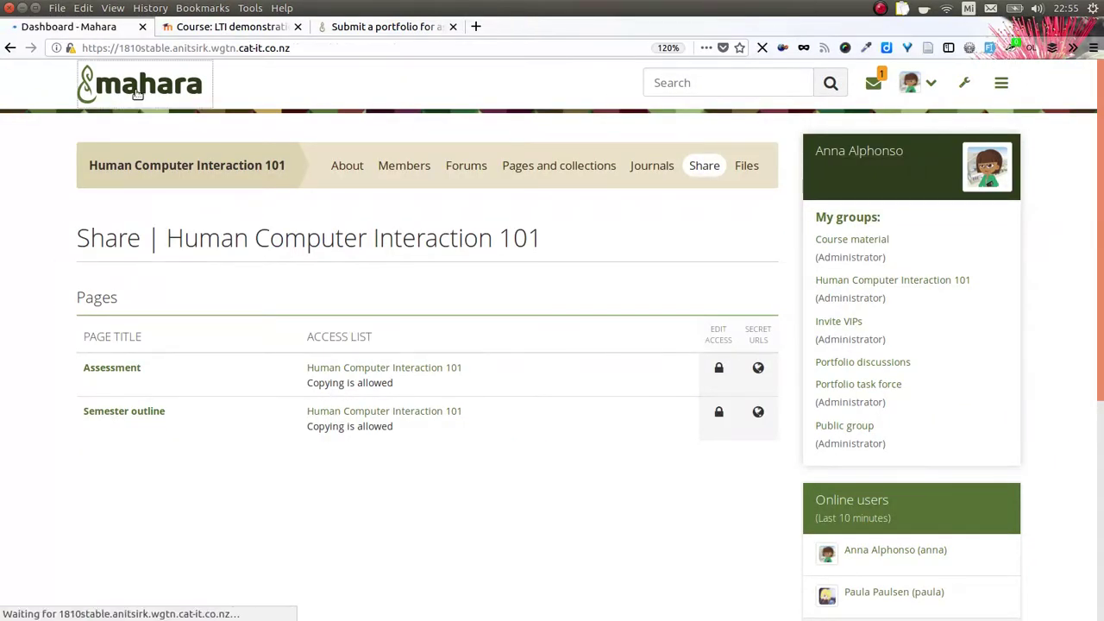
{"action": "scroll", "coordinate": [180, 530], "scroll_direction": "down", "scroll_amount": 5}
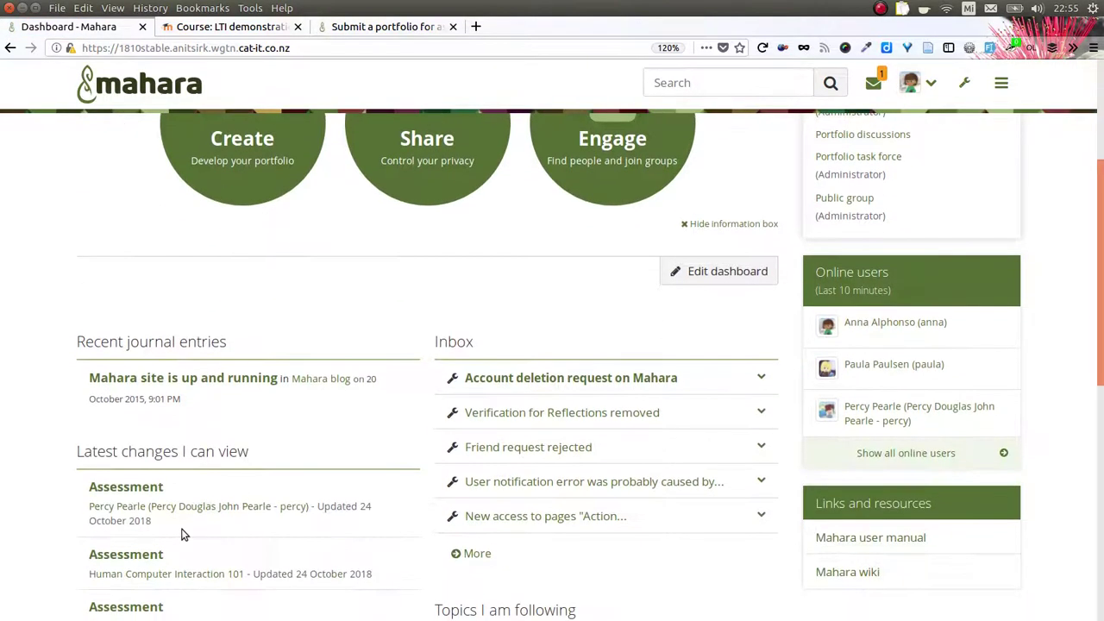
{"action": "left_click", "coordinate": [128, 442]}
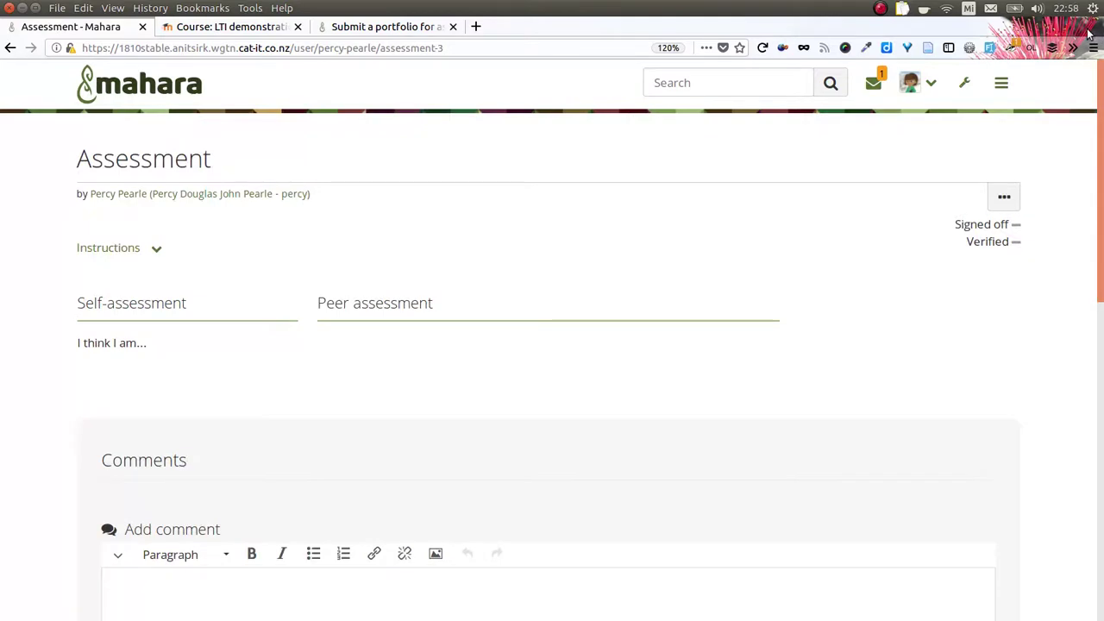
- Switch to the student's Chromium window, reload the Assessment page and sign it off
{"action": "key", "text": "alt+Tab"}
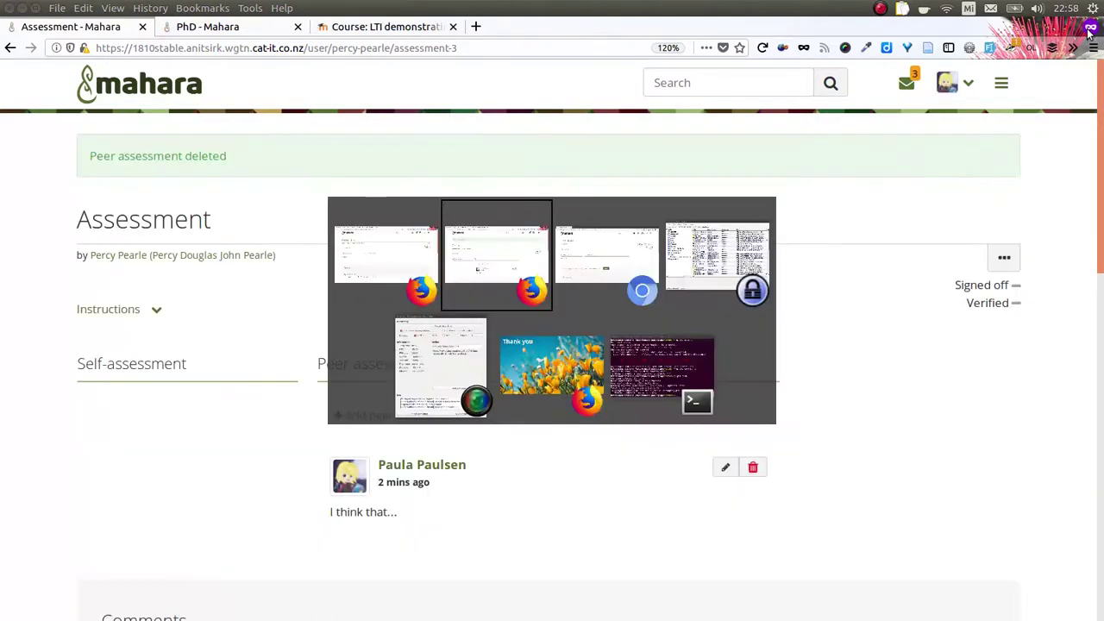
{"action": "key", "text": "alt+Tab"}
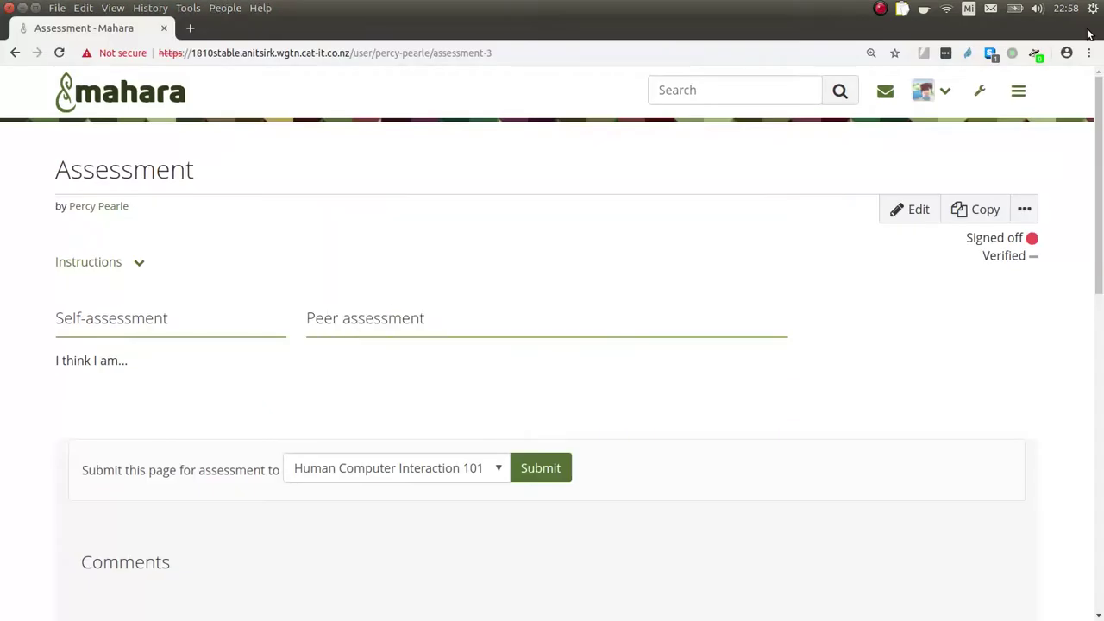
{"action": "left_click", "coordinate": [571, 51]}
{"action": "key", "text": "Return"}
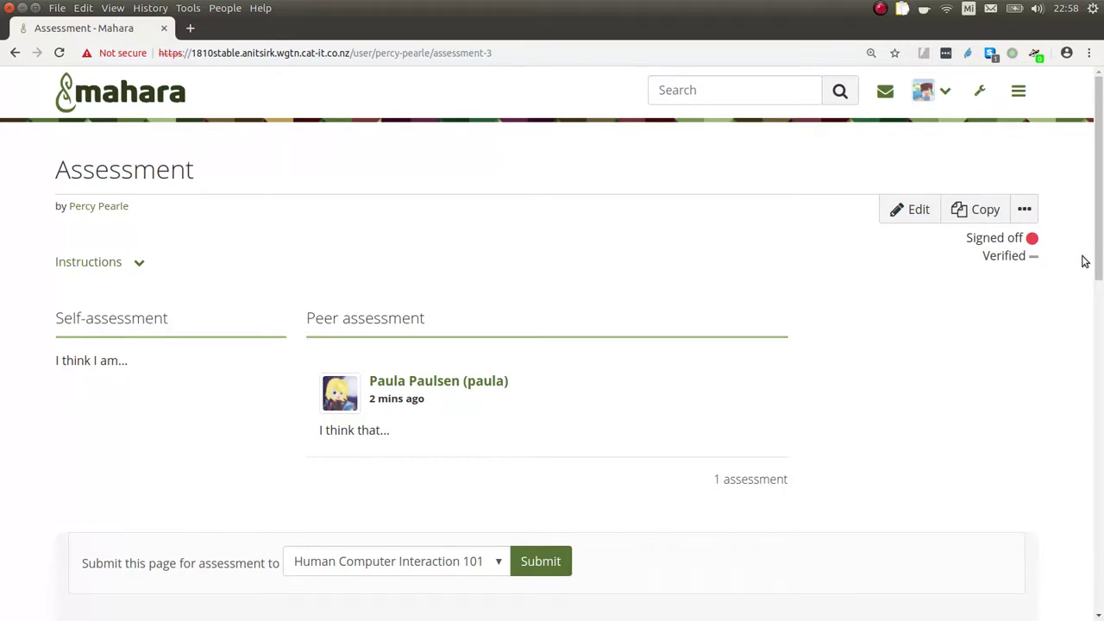
{"action": "left_click", "coordinate": [1033, 238]}
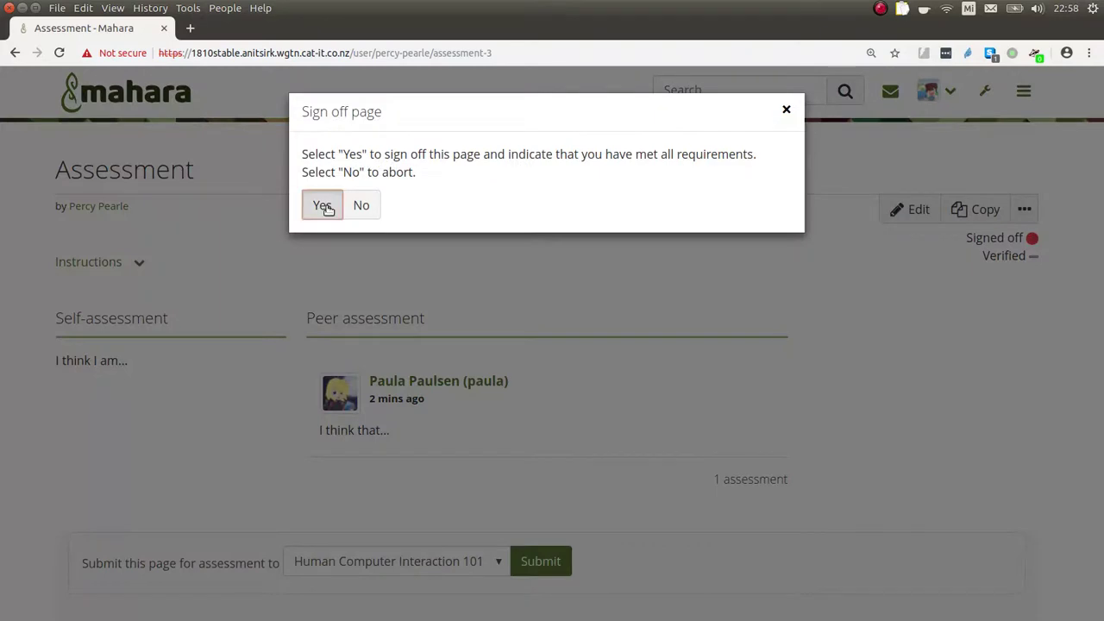
{"action": "left_click", "coordinate": [323, 207]}
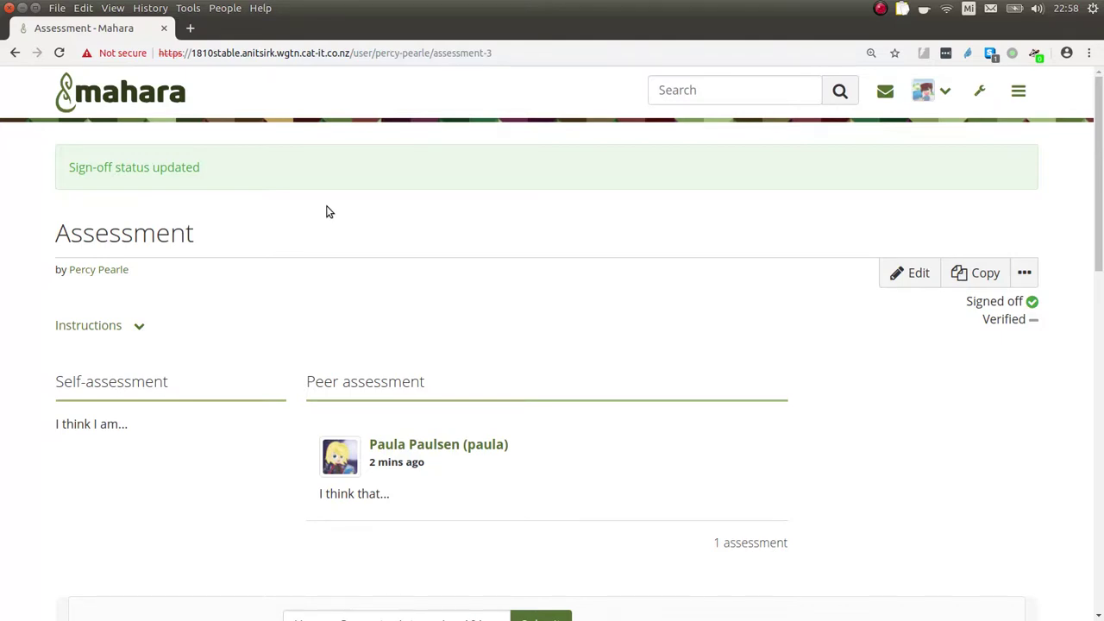
- Return to the instructor's Firefox window, reload the student's Assessment page and mark it as verified
{"action": "key", "text": "alt+Tab"}
{"action": "key", "text": "alt+Tab"}
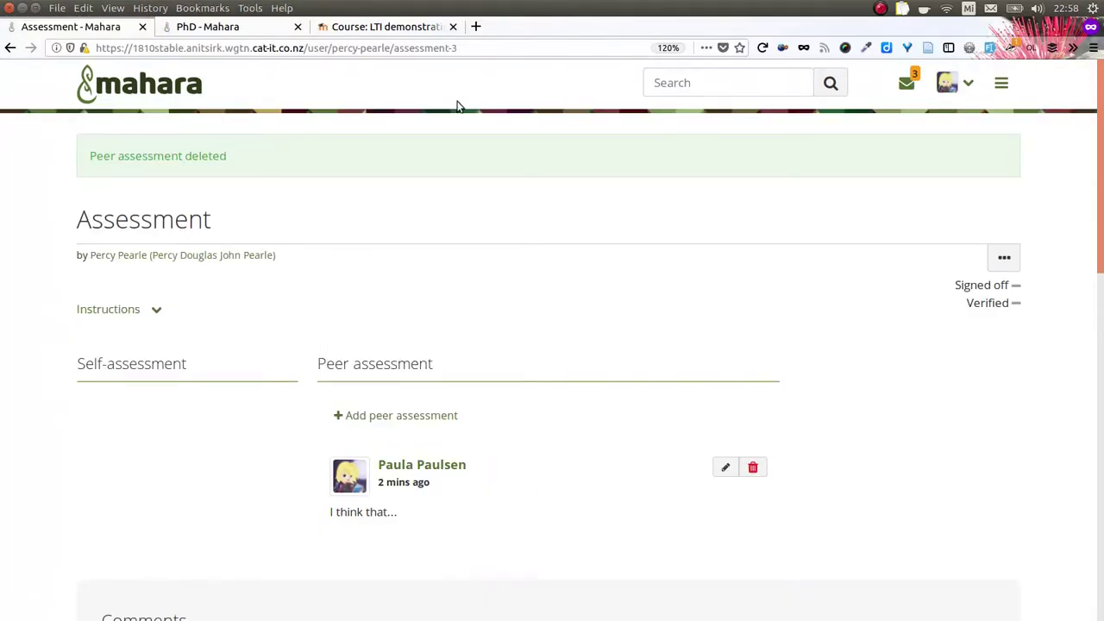
{"action": "key", "text": "alt+Tab"}
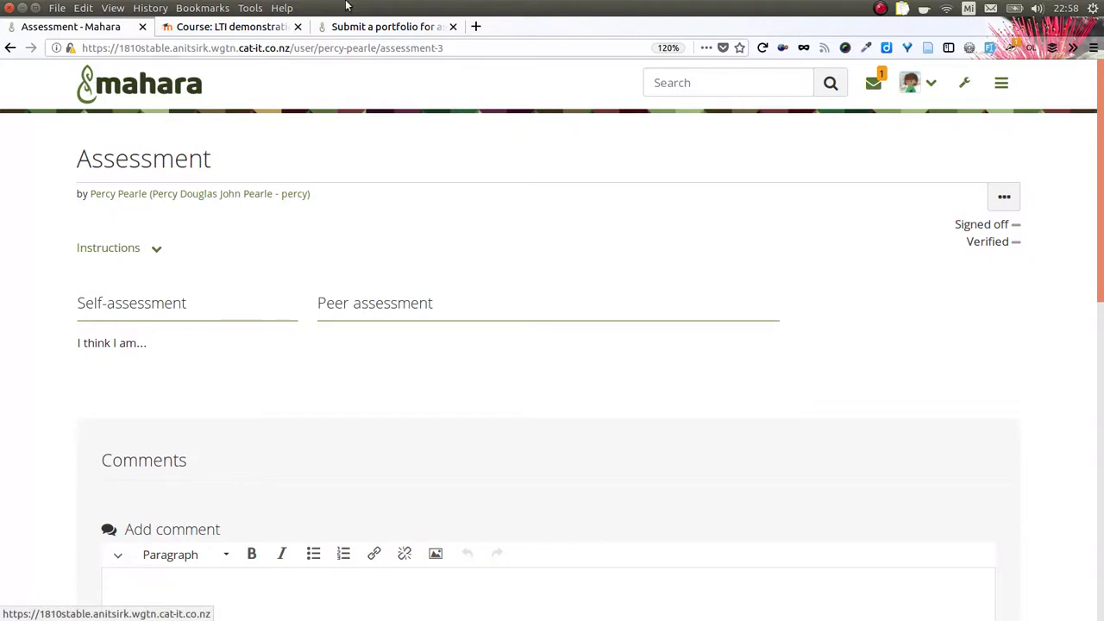
{"action": "left_click", "coordinate": [452, 50]}
{"action": "key", "text": "Return"}
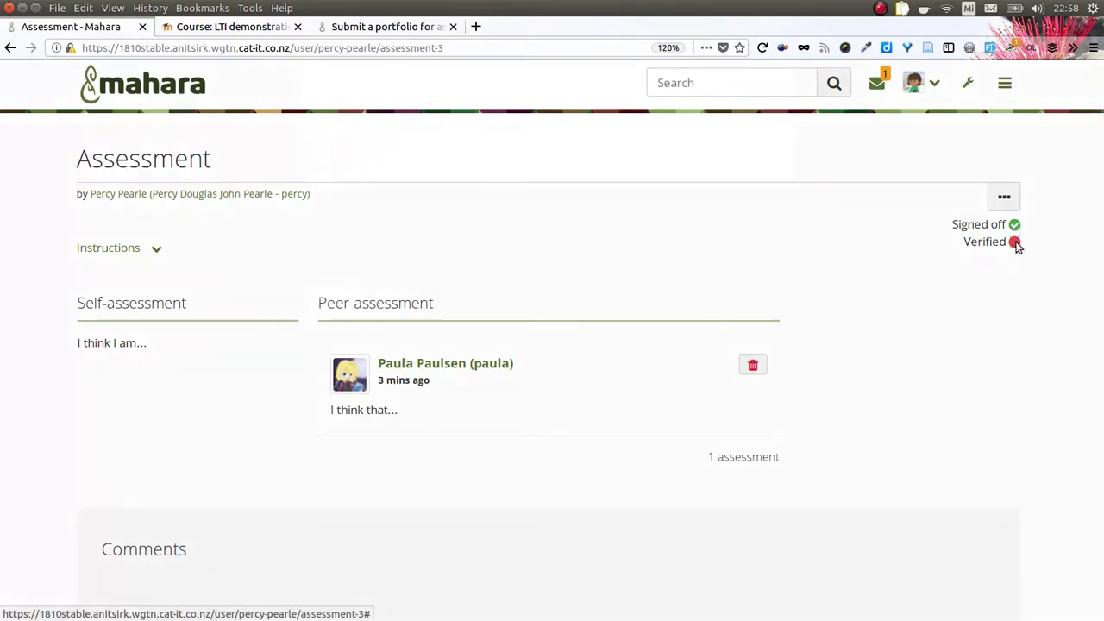
{"action": "left_click", "coordinate": [1016, 242]}
{"action": "left_click", "coordinate": [333, 194]}
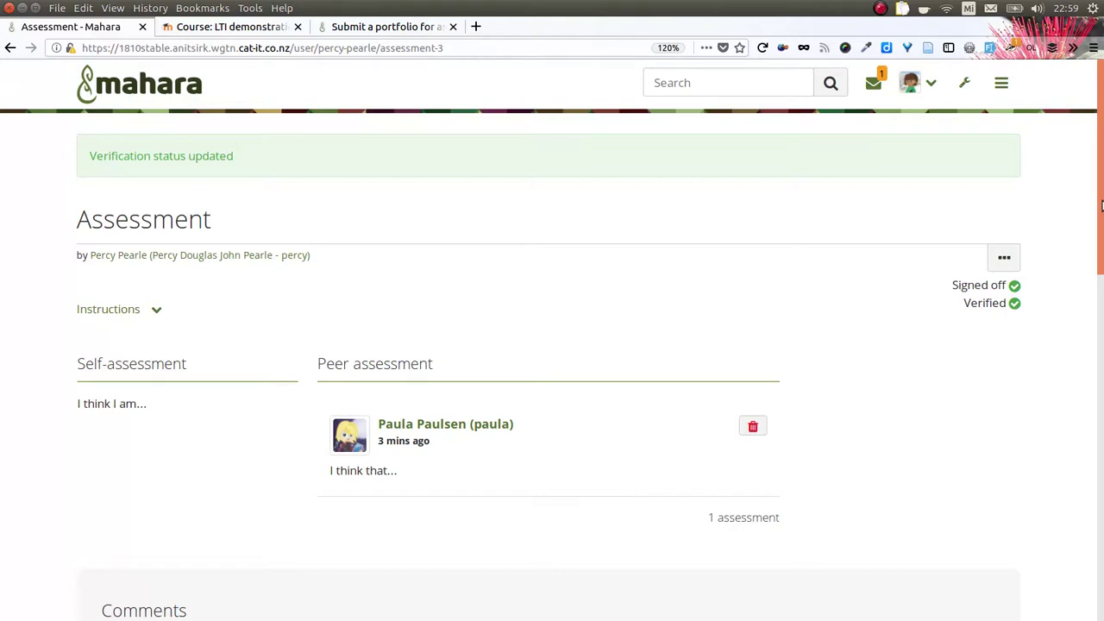
- Switch to the peer's Firefox window and open the Portfolio research page from the pages and collections overview to review its content
{"action": "key", "text": "alt+Tab"}
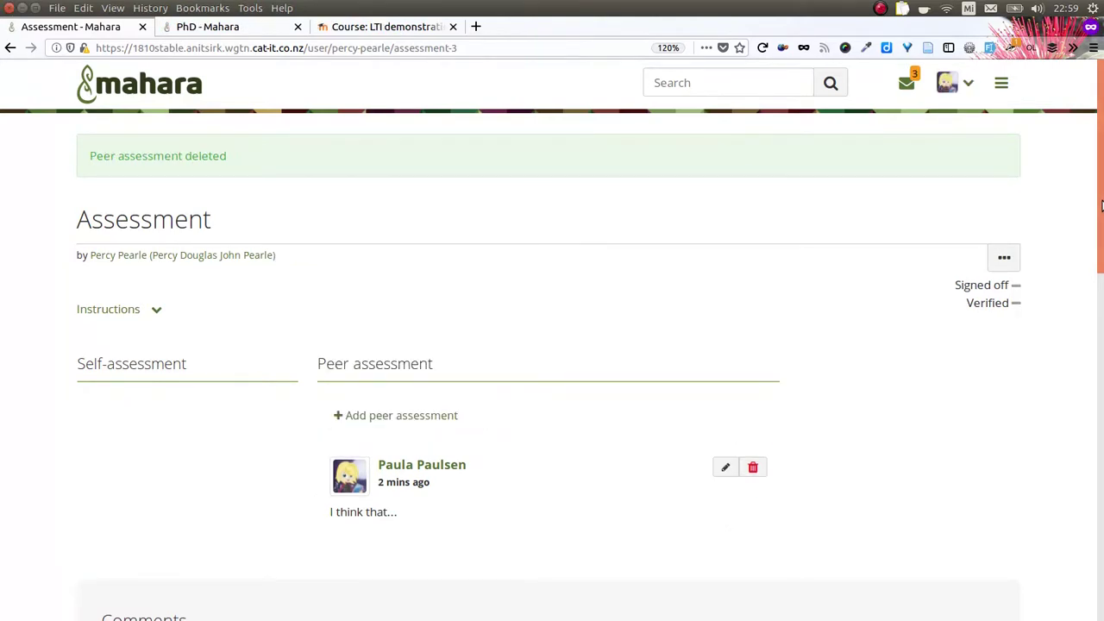
{"action": "left_click", "coordinate": [1001, 83]}
{"action": "left_click", "coordinate": [872, 161]}
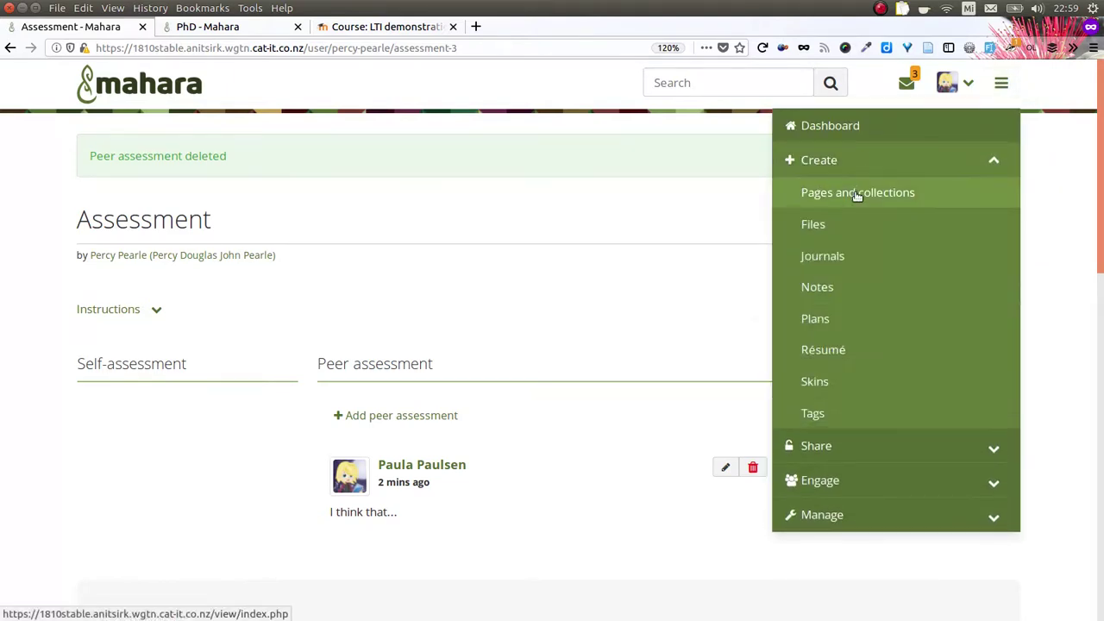
{"action": "left_click", "coordinate": [855, 191]}
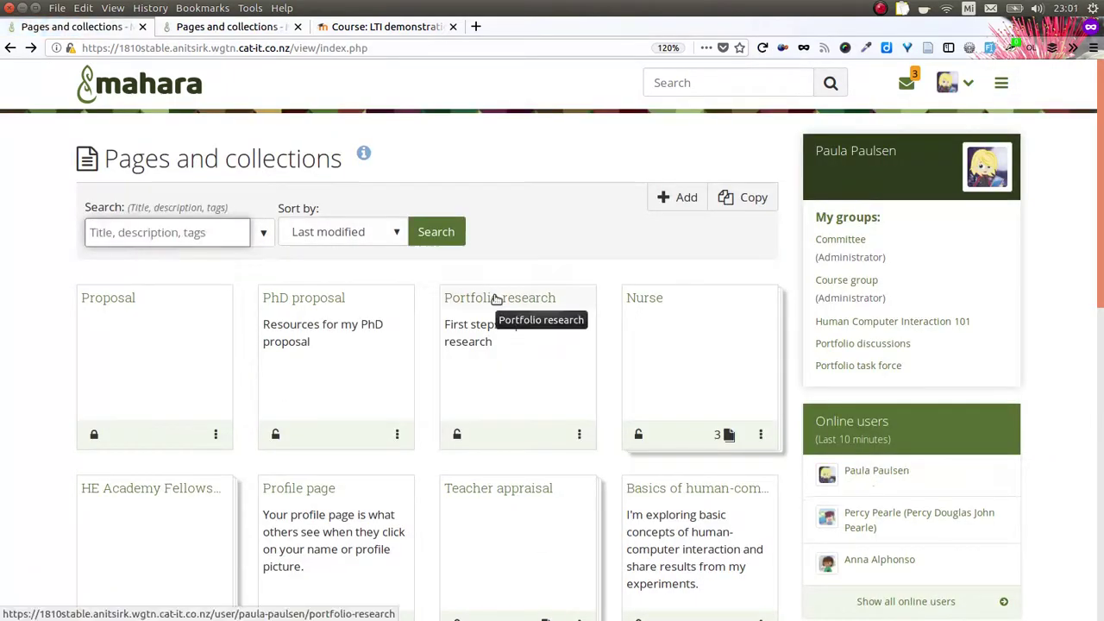
{"action": "left_click", "coordinate": [496, 299]}
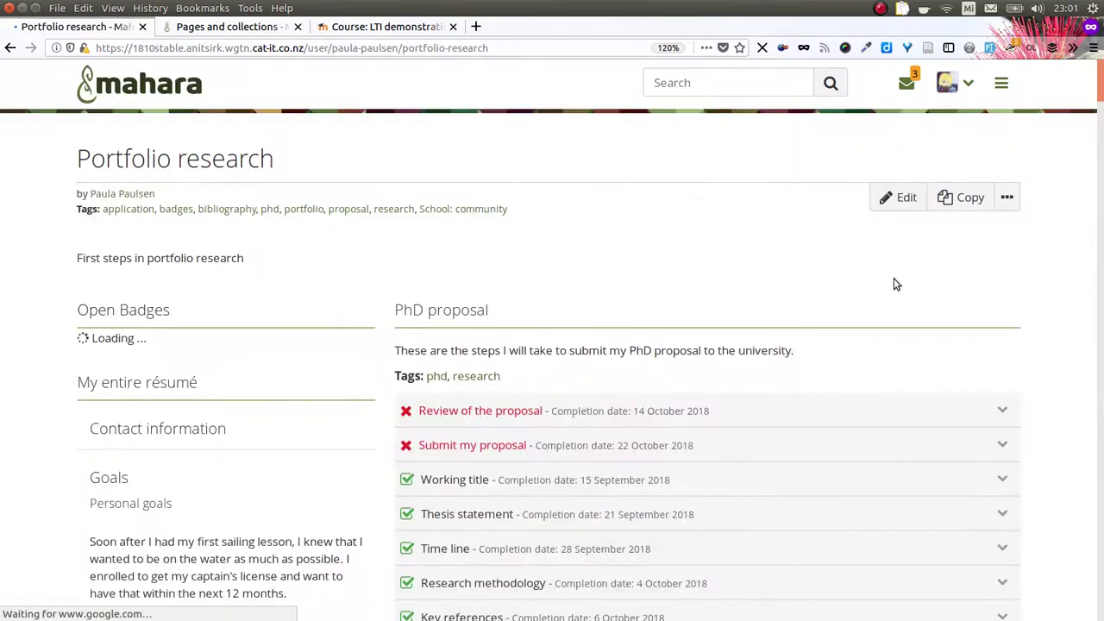
{"action": "scroll", "coordinate": [894, 278], "scroll_direction": "down", "scroll_amount": 3}
{"action": "scroll", "coordinate": [894, 277], "scroll_direction": "down", "scroll_amount": 3}
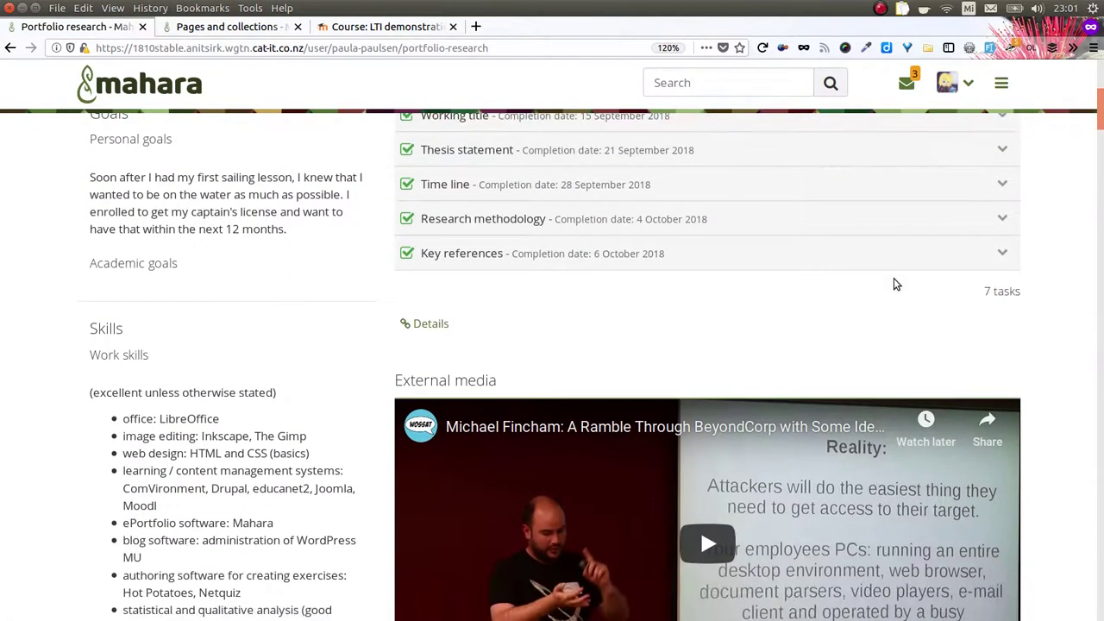
{"action": "scroll", "coordinate": [894, 278], "scroll_direction": "down", "scroll_amount": 3}
{"action": "scroll", "coordinate": [896, 283], "scroll_direction": "up", "scroll_amount": 10}
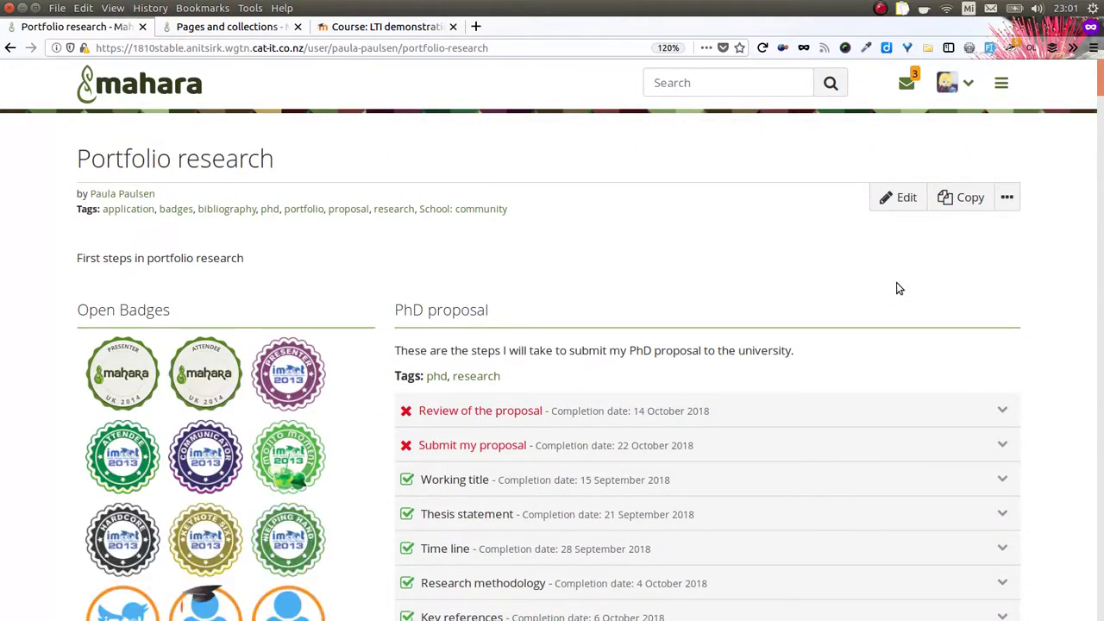
- Edit the Portfolio research page to delete its "My entire résumé" block, and display the page again
{"action": "left_click", "coordinate": [1007, 198]}
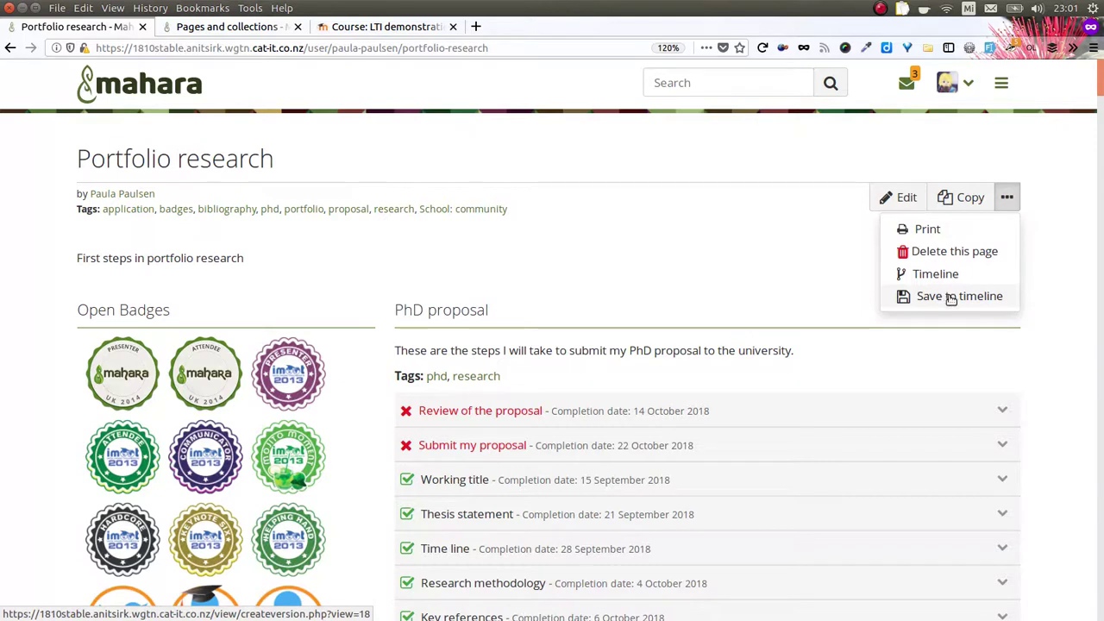
{"action": "left_click", "coordinate": [1038, 310]}
{"action": "left_click", "coordinate": [912, 205]}
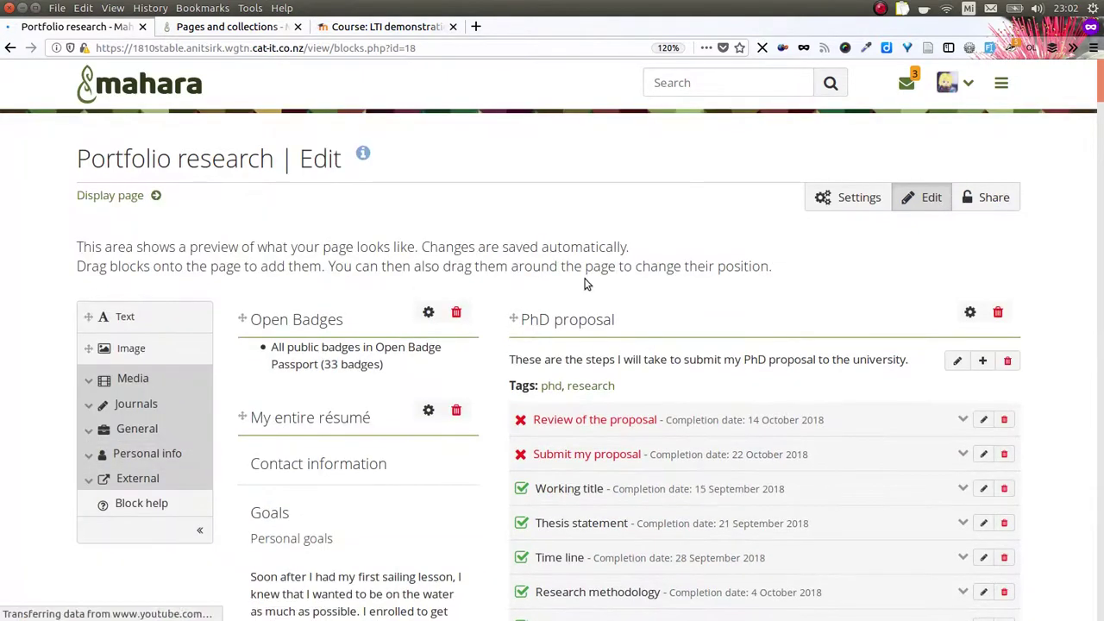
{"action": "left_click", "coordinate": [458, 412]}
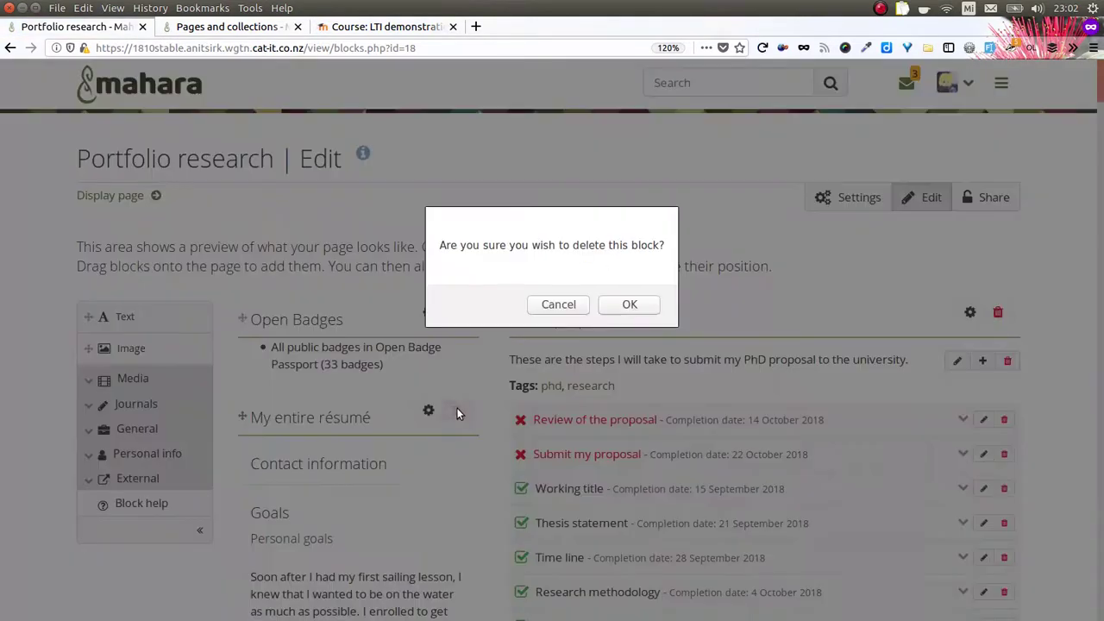
{"action": "left_click", "coordinate": [629, 306]}
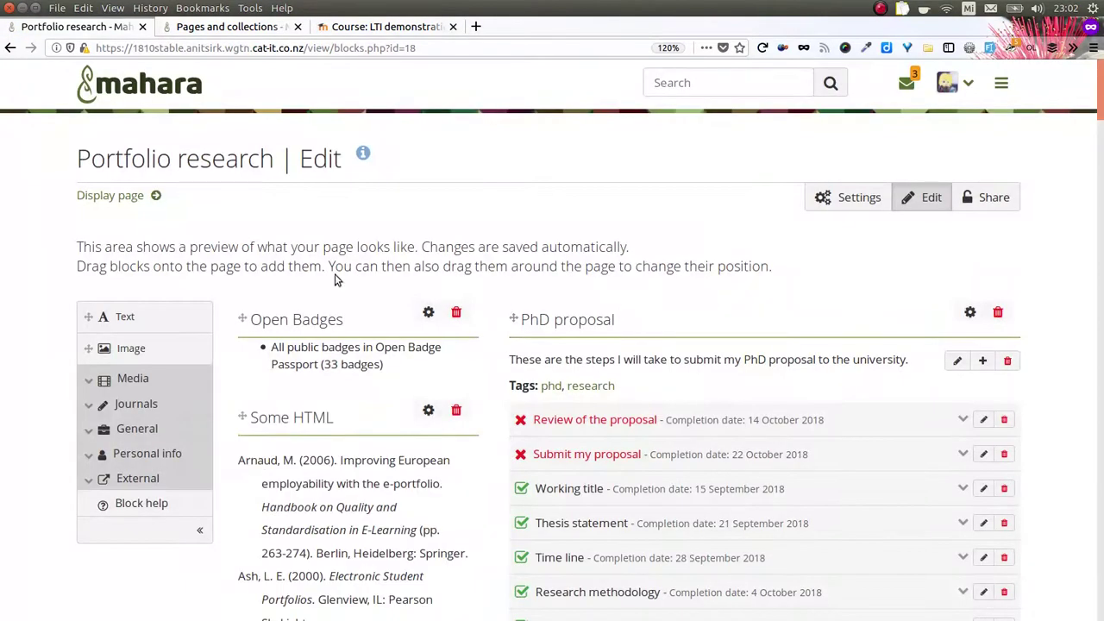
{"action": "left_click", "coordinate": [93, 197]}
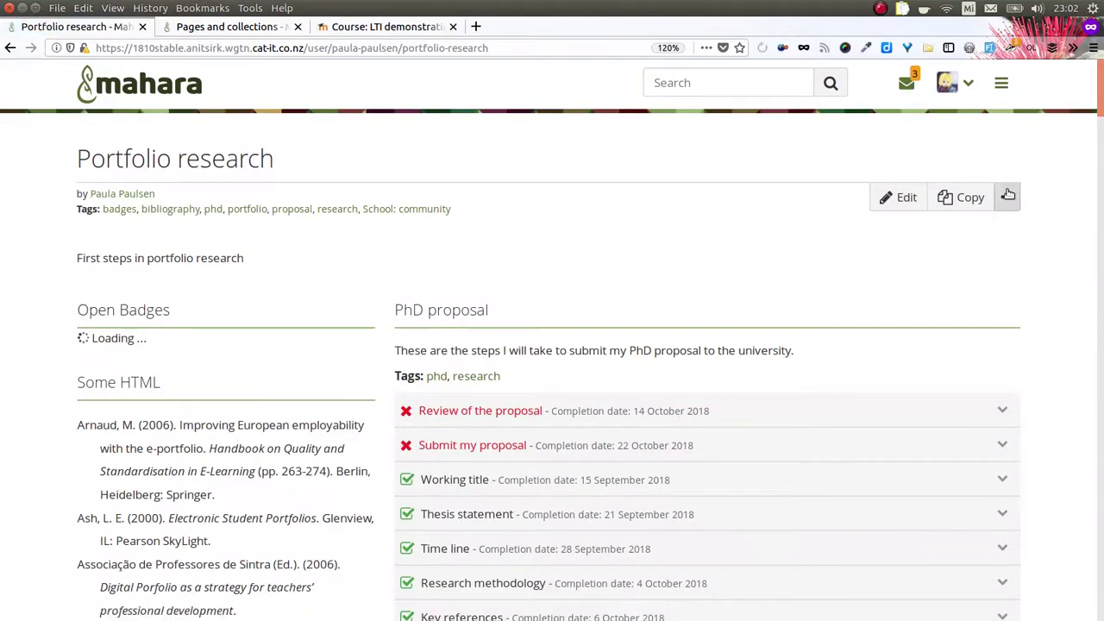
- Save the current version of the Portfolio research page to its timeline and open that timeline
{"action": "left_click", "coordinate": [1007, 196]}
{"action": "left_click", "coordinate": [952, 295]}
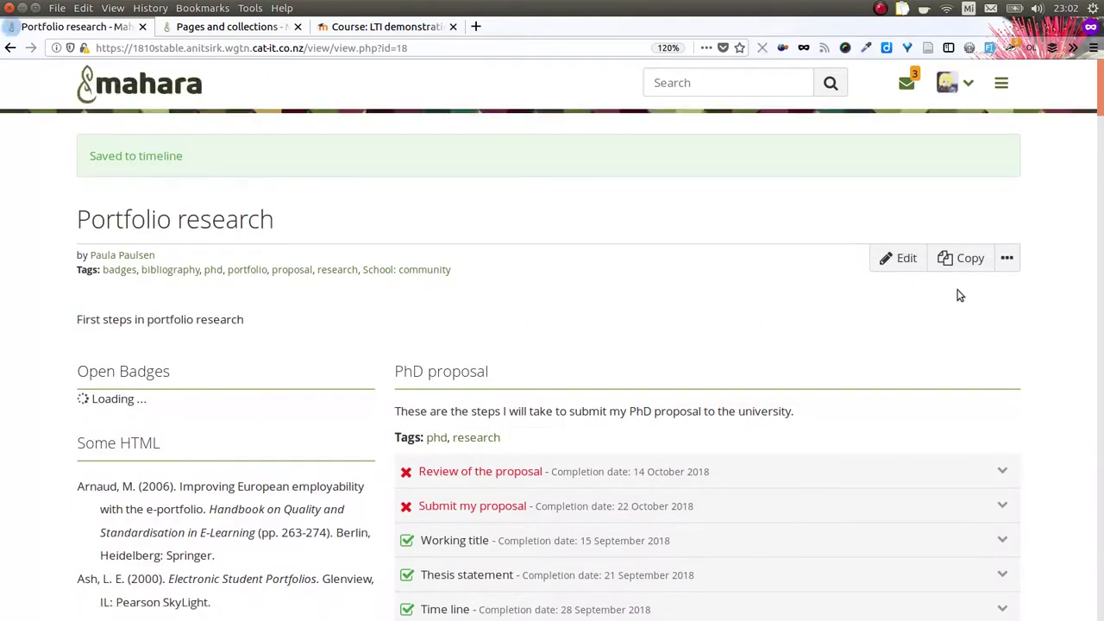
{"action": "left_click", "coordinate": [1007, 258]}
{"action": "left_click", "coordinate": [935, 338]}
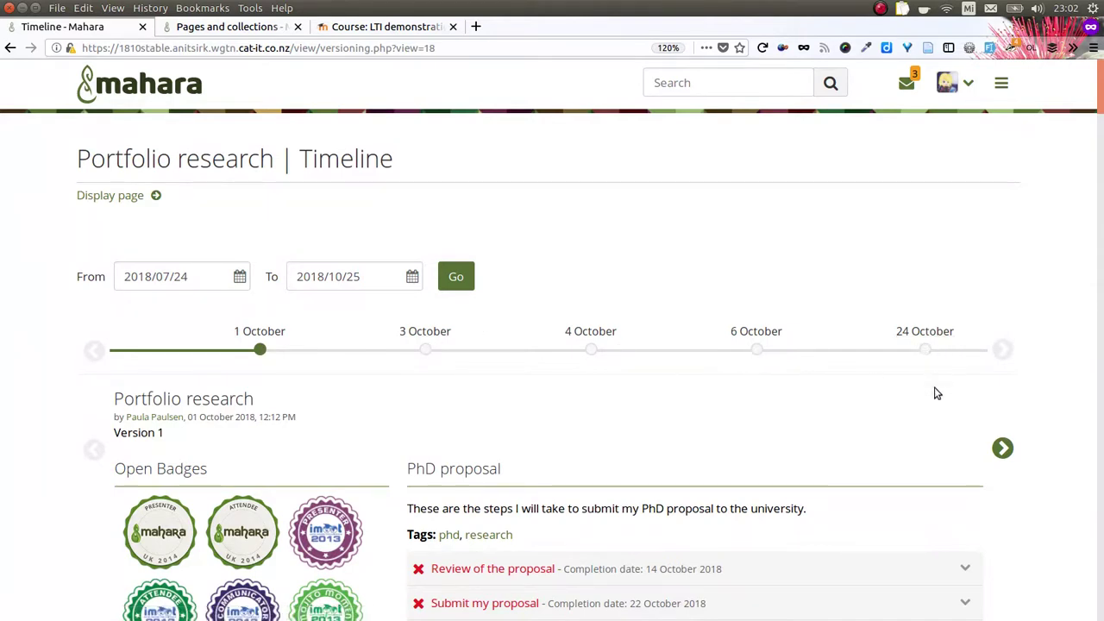
- Examine the blocks of the 1 October version of the Portfolio research page in the timeline
{"action": "scroll", "coordinate": [462, 369], "scroll_direction": "down", "scroll_amount": 2}
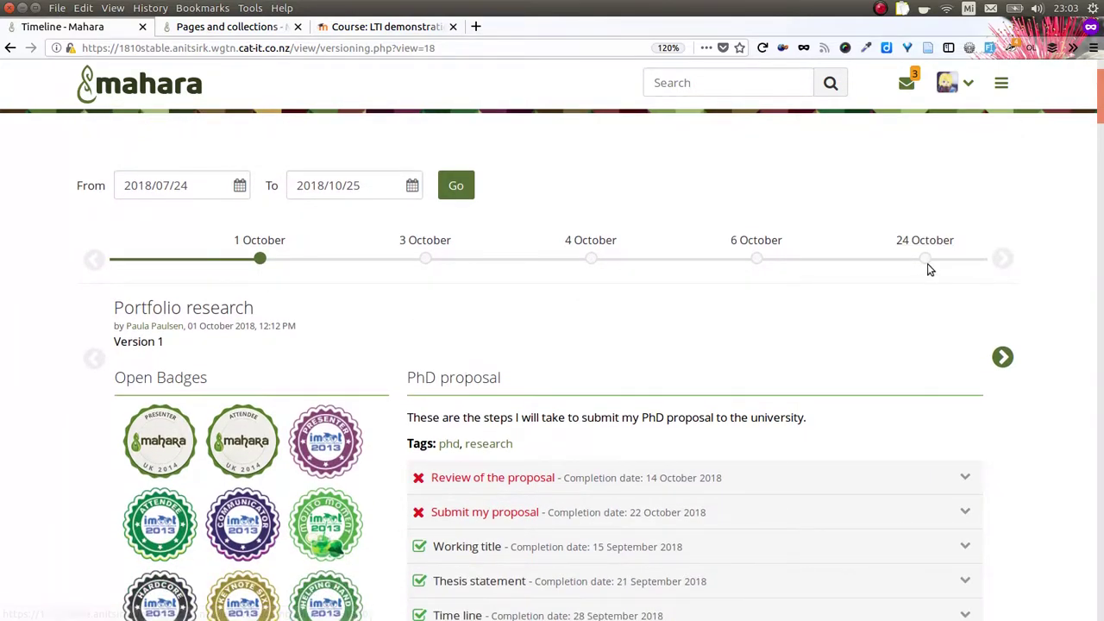
{"action": "scroll", "coordinate": [373, 361], "scroll_direction": "down", "scroll_amount": 5}
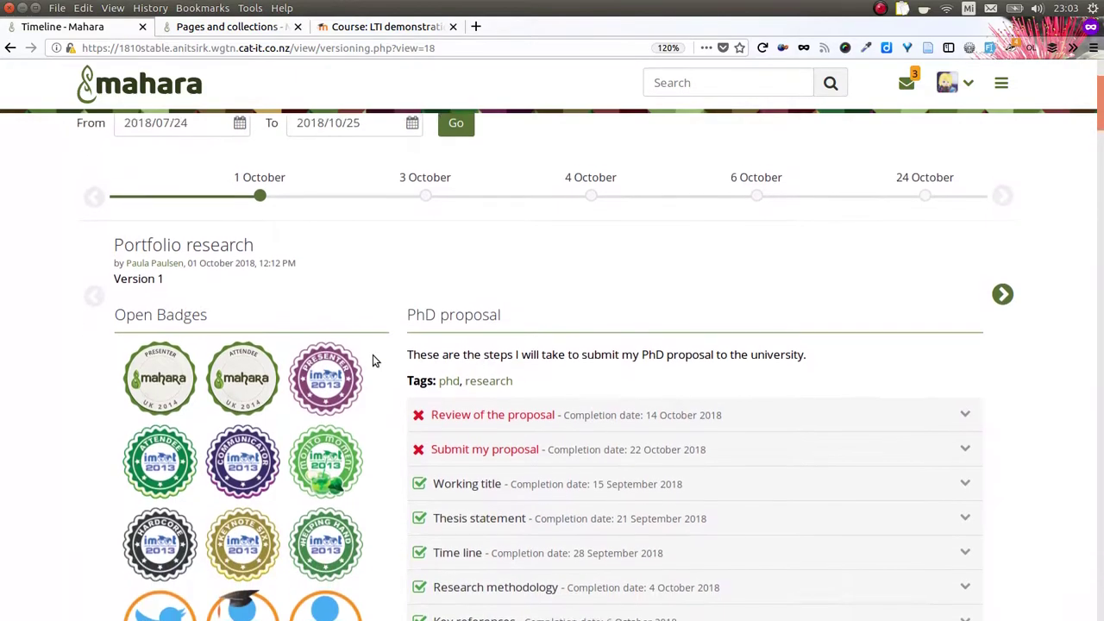
{"action": "scroll", "coordinate": [373, 360], "scroll_direction": "down", "scroll_amount": 10}
{"action": "scroll", "coordinate": [373, 360], "scroll_direction": "down", "scroll_amount": 7}
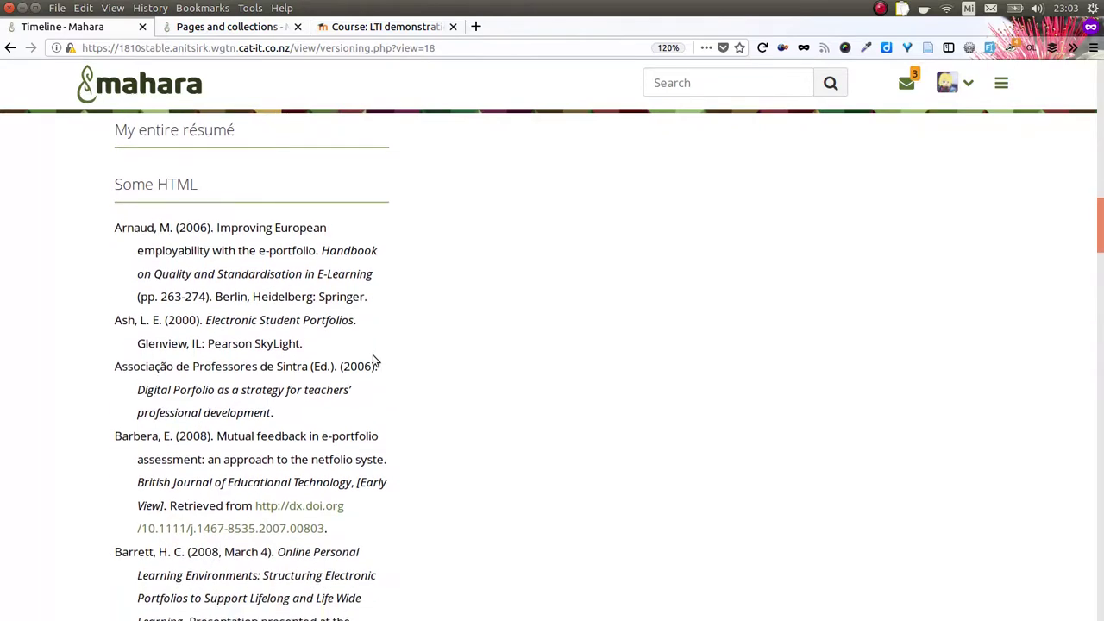
{"action": "scroll", "coordinate": [373, 361], "scroll_direction": "up", "scroll_amount": 20}
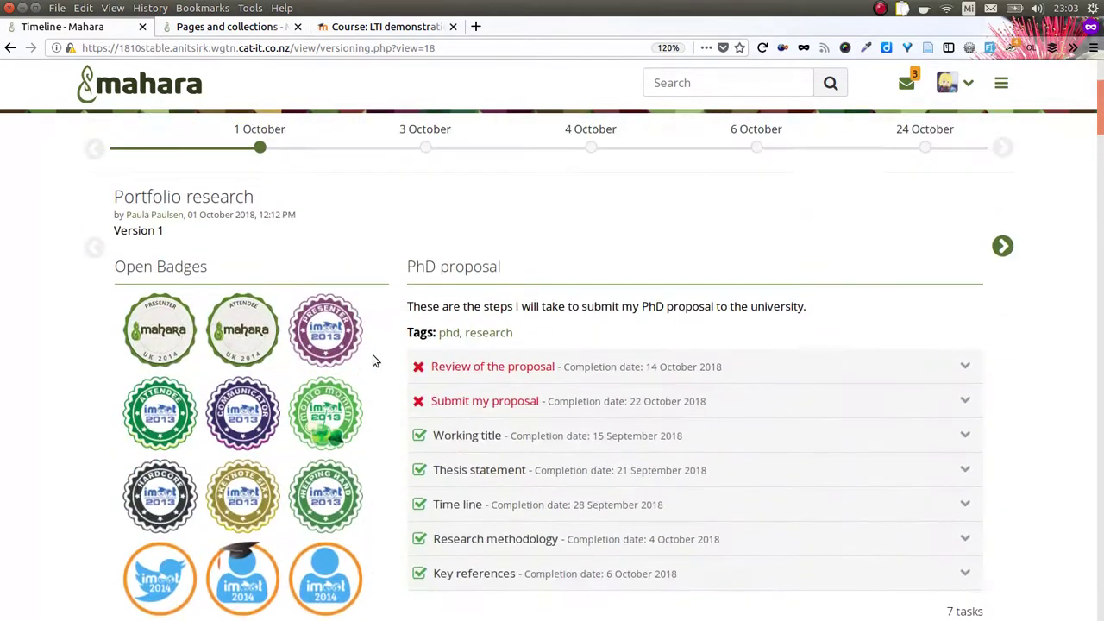
- Examine the 24 October version of the Portfolio research page in the timeline, and display the page again
{"action": "scroll", "coordinate": [373, 360], "scroll_direction": "up", "scroll_amount": 4}
{"action": "left_click", "coordinate": [926, 353]}
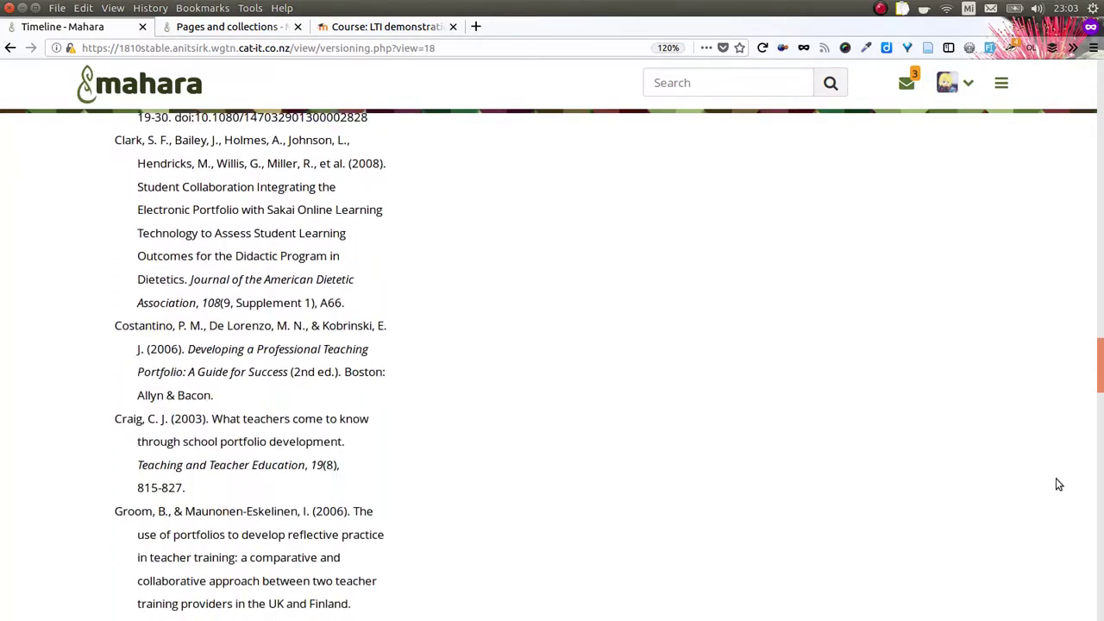
{"action": "scroll", "coordinate": [1058, 485], "scroll_direction": "up", "scroll_amount": 8}
{"action": "scroll", "coordinate": [1059, 485], "scroll_direction": "up", "scroll_amount": 8}
{"action": "scroll", "coordinate": [1058, 484], "scroll_direction": "up", "scroll_amount": 10}
{"action": "scroll", "coordinate": [1059, 485], "scroll_direction": "up", "scroll_amount": 8}
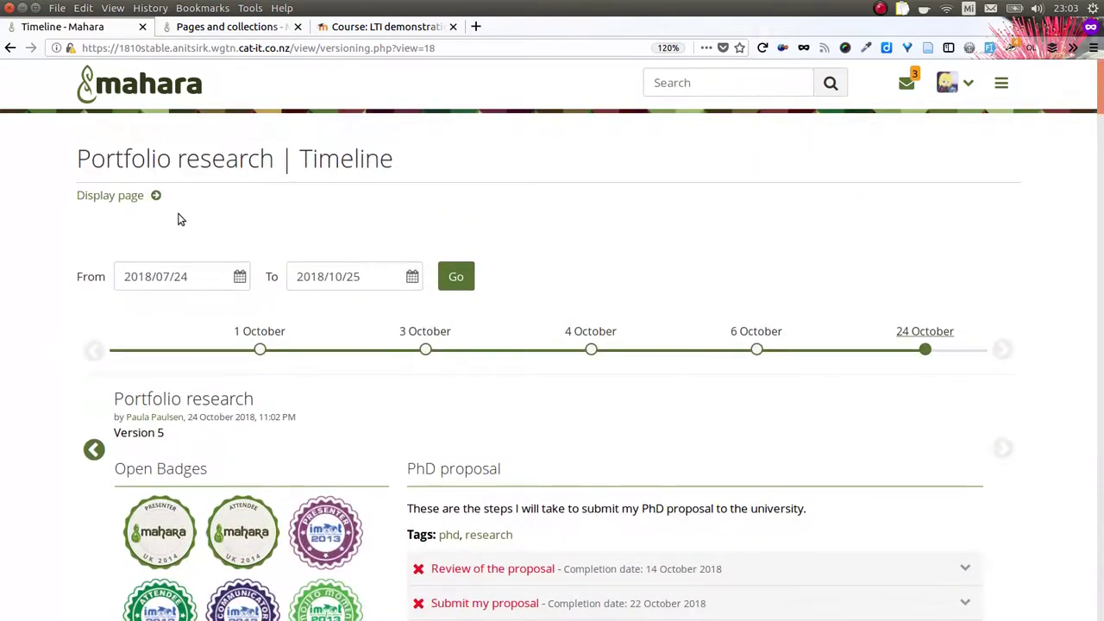
{"action": "left_click", "coordinate": [113, 198]}
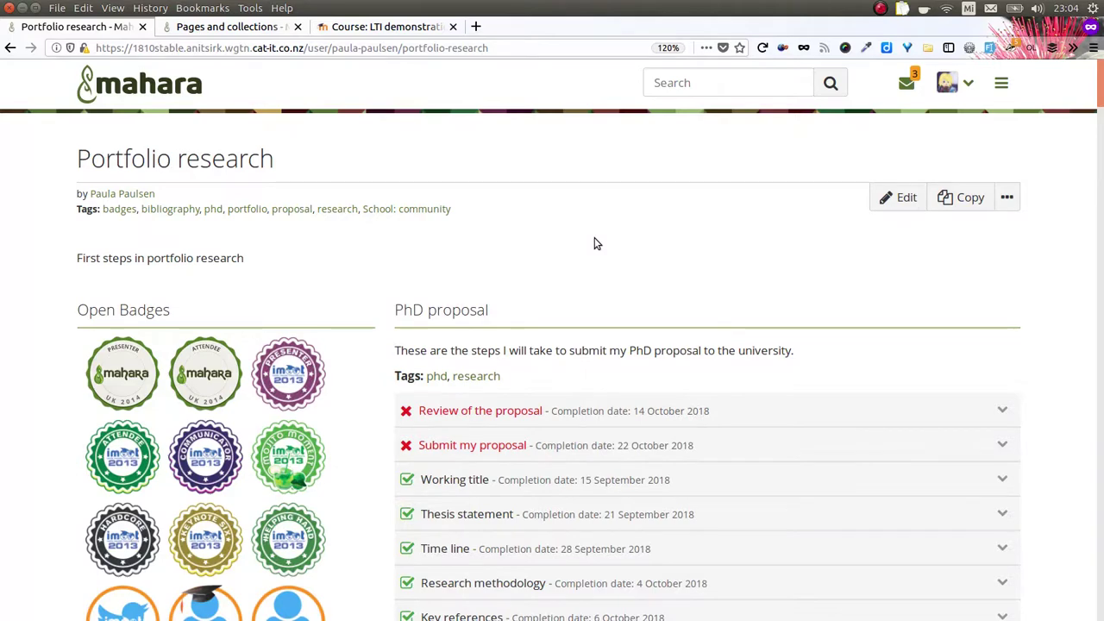
- Mark the "Review of the proposal" task as completed in the PhD proposal plan, and open the page for editing to show the plan's tasks
{"action": "scroll", "coordinate": [594, 241], "scroll_direction": "down", "scroll_amount": 3}
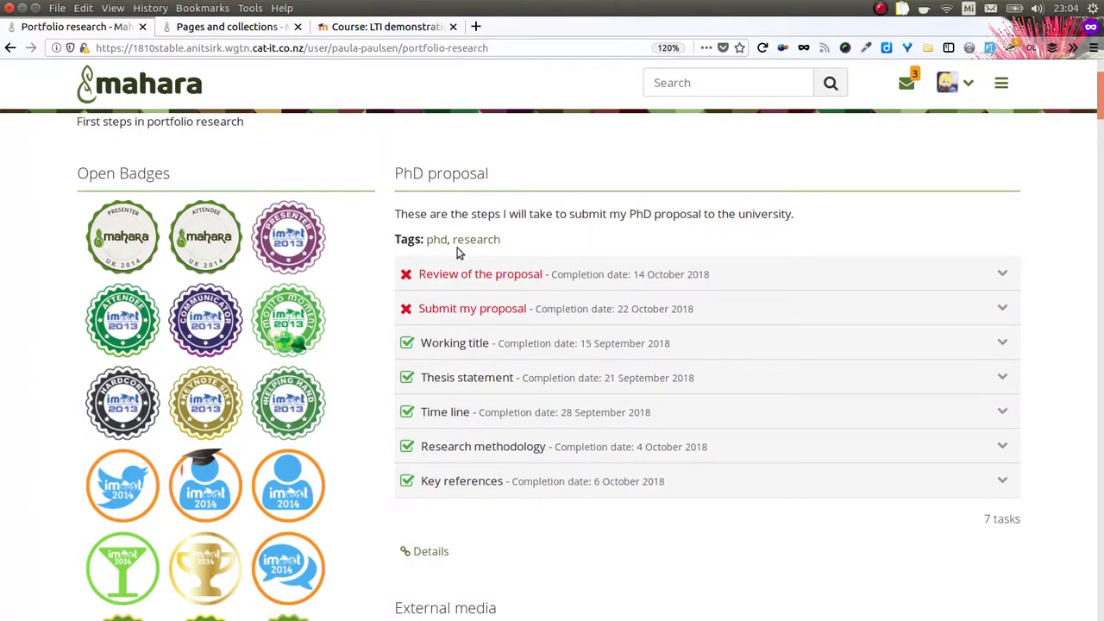
{"action": "left_click", "coordinate": [406, 275]}
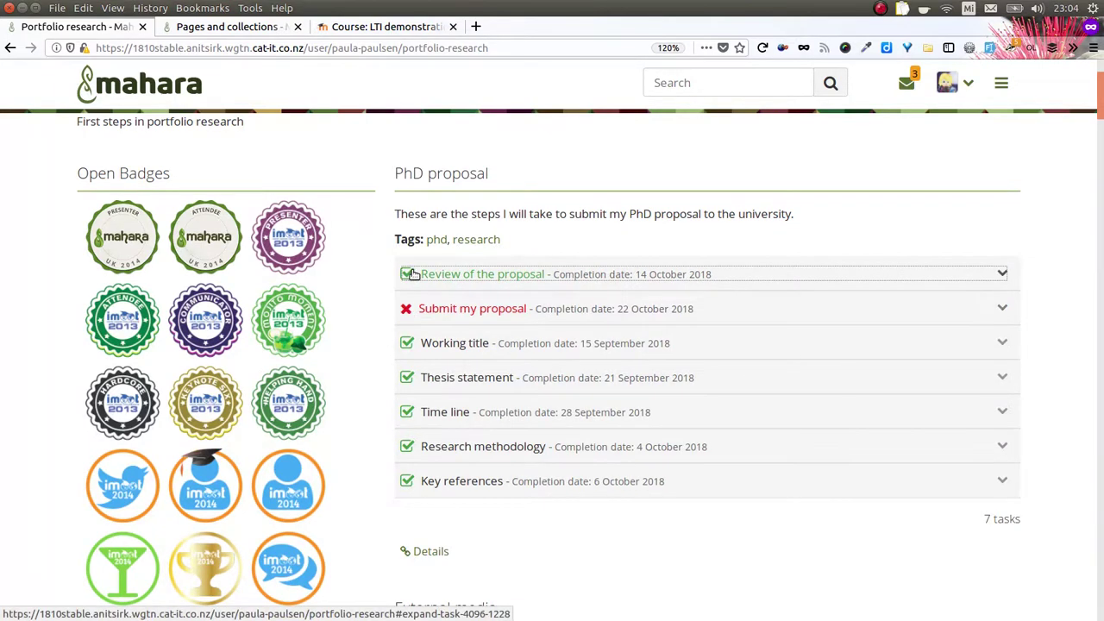
{"action": "scroll", "coordinate": [702, 239], "scroll_direction": "up", "scroll_amount": 3}
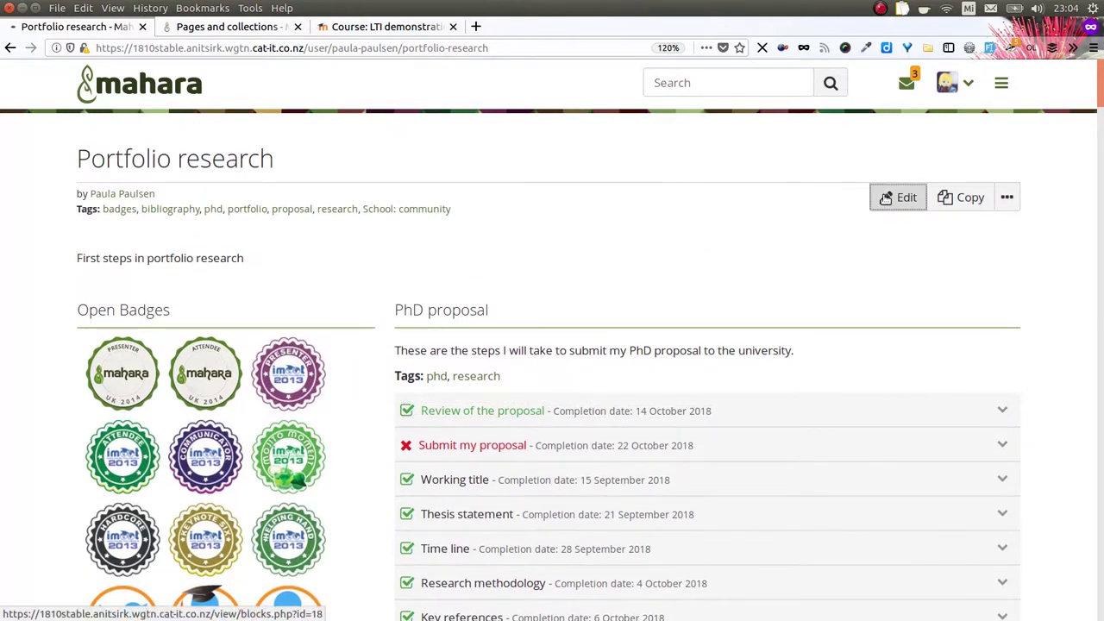
{"action": "left_click", "coordinate": [886, 199]}
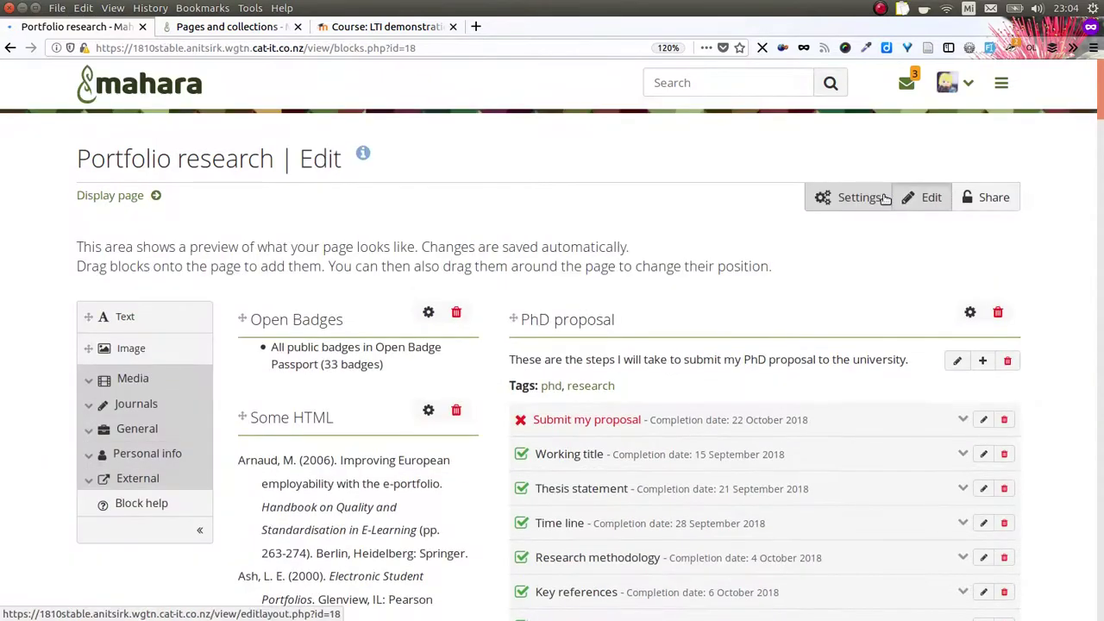
{"action": "scroll", "coordinate": [1092, 430], "scroll_direction": "down", "scroll_amount": 2}
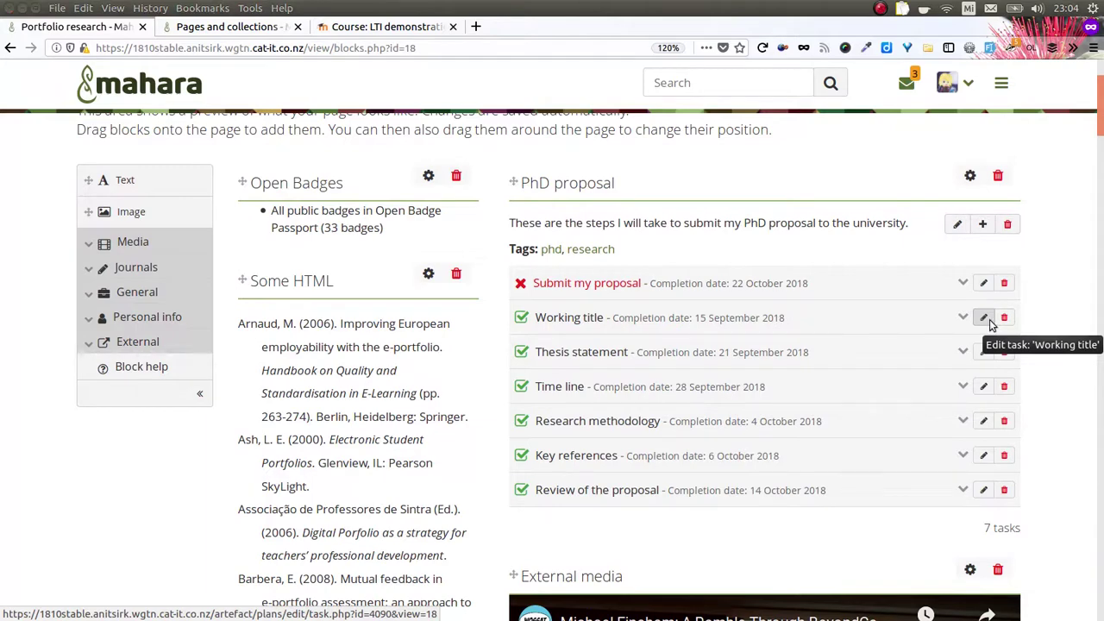
- Switch to the administrator's Firefox window and open the site reports
{"action": "key", "text": "alt+Tab"}
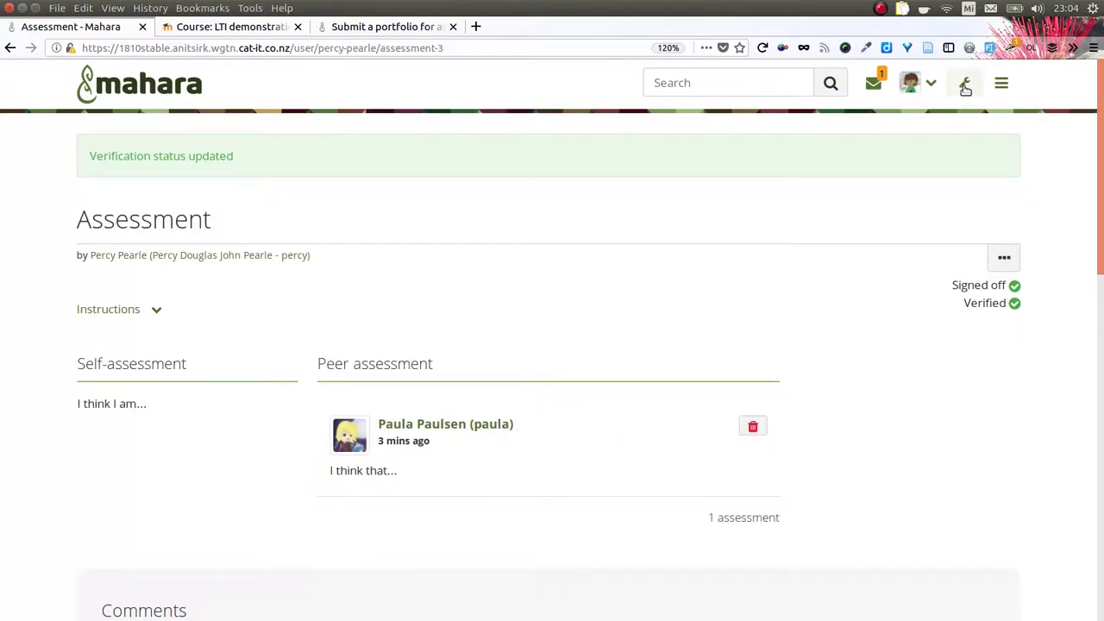
{"action": "left_click", "coordinate": [965, 84]}
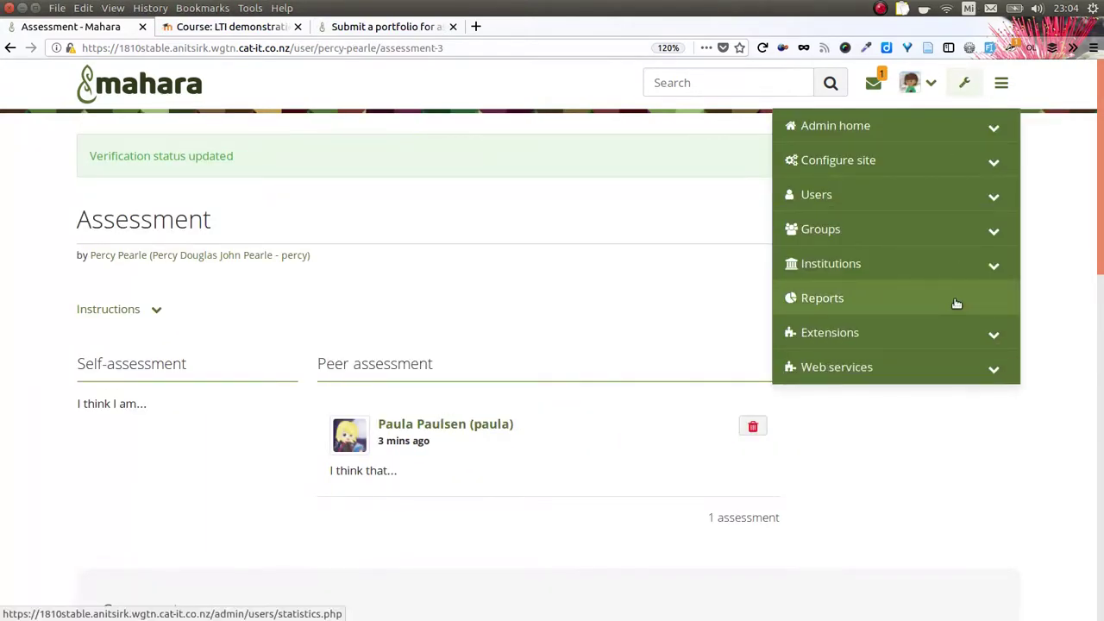
{"action": "left_click", "coordinate": [906, 301]}
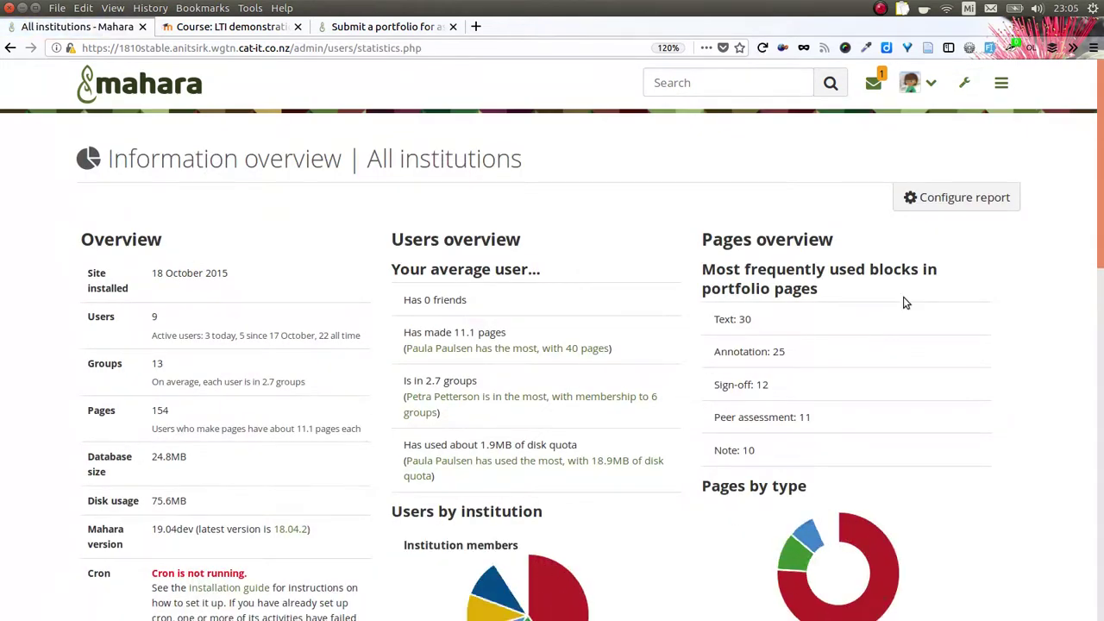
- Configure the report as "Objectionable content" for all institutions, check its available columns, and generate it
{"action": "left_click", "coordinate": [954, 197]}
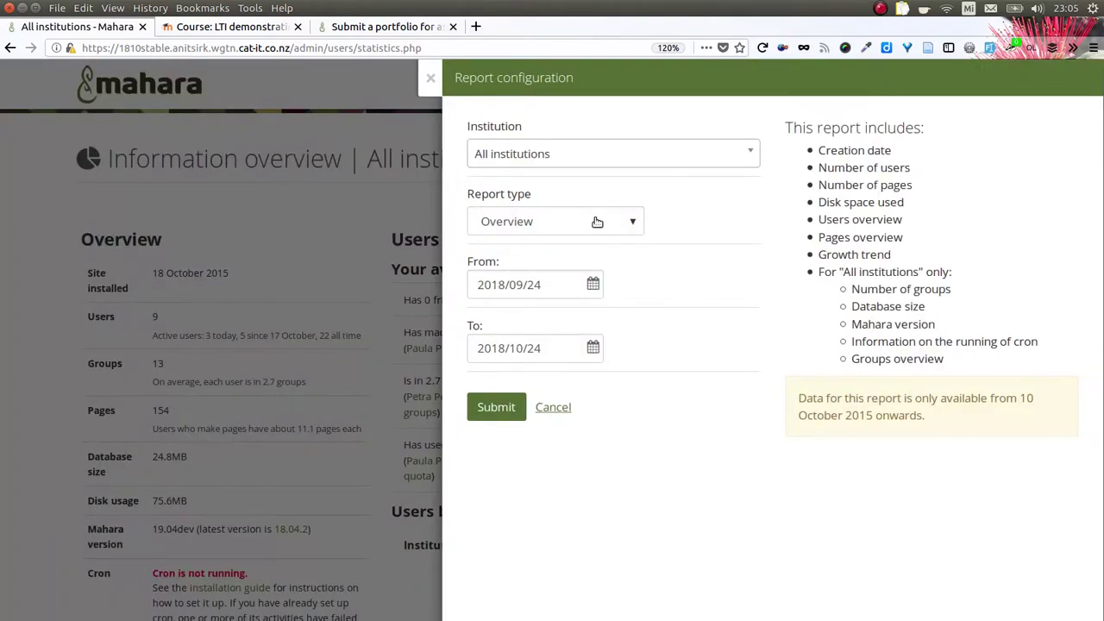
{"action": "left_click", "coordinate": [596, 221]}
{"action": "left_click", "coordinate": [545, 283]}
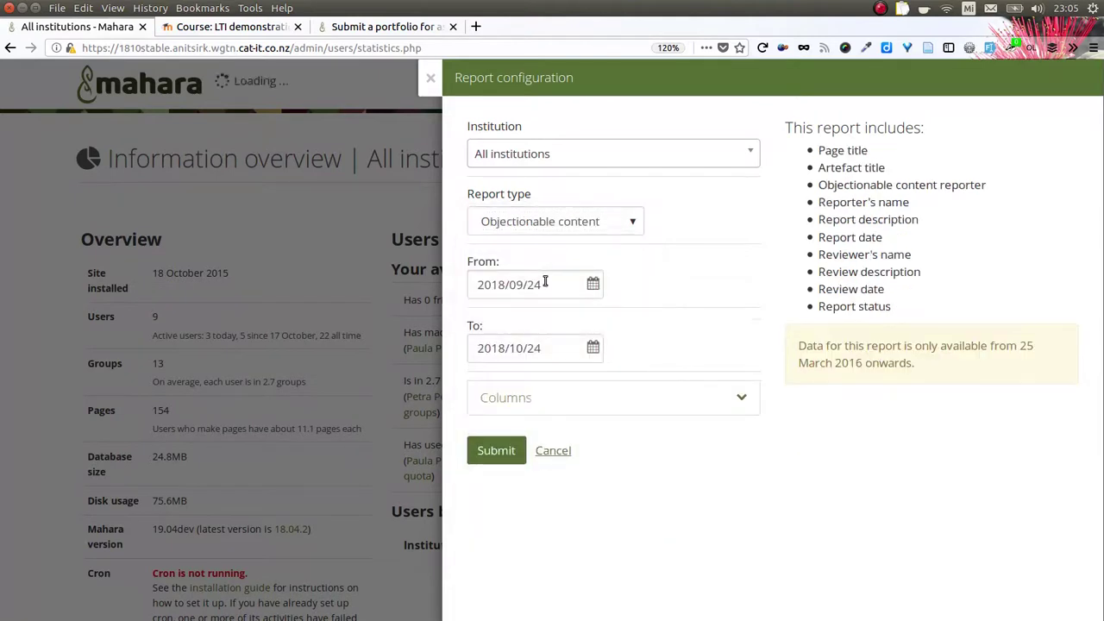
{"action": "left_click", "coordinate": [533, 402]}
{"action": "scroll", "coordinate": [661, 394], "scroll_direction": "down", "scroll_amount": 2}
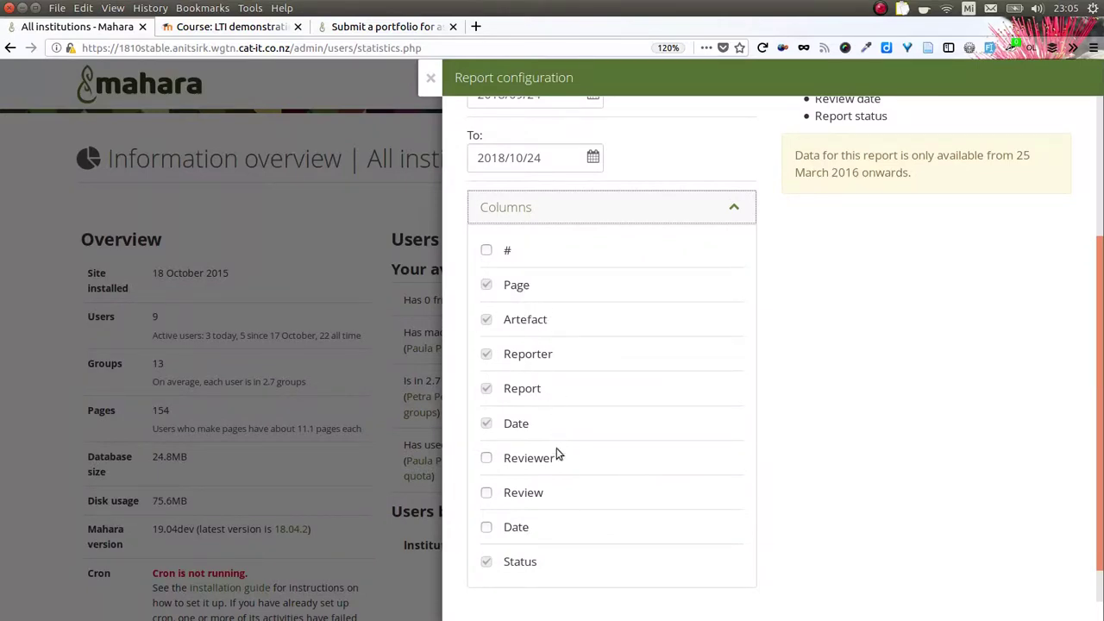
{"action": "scroll", "coordinate": [557, 450], "scroll_direction": "down", "scroll_amount": 1}
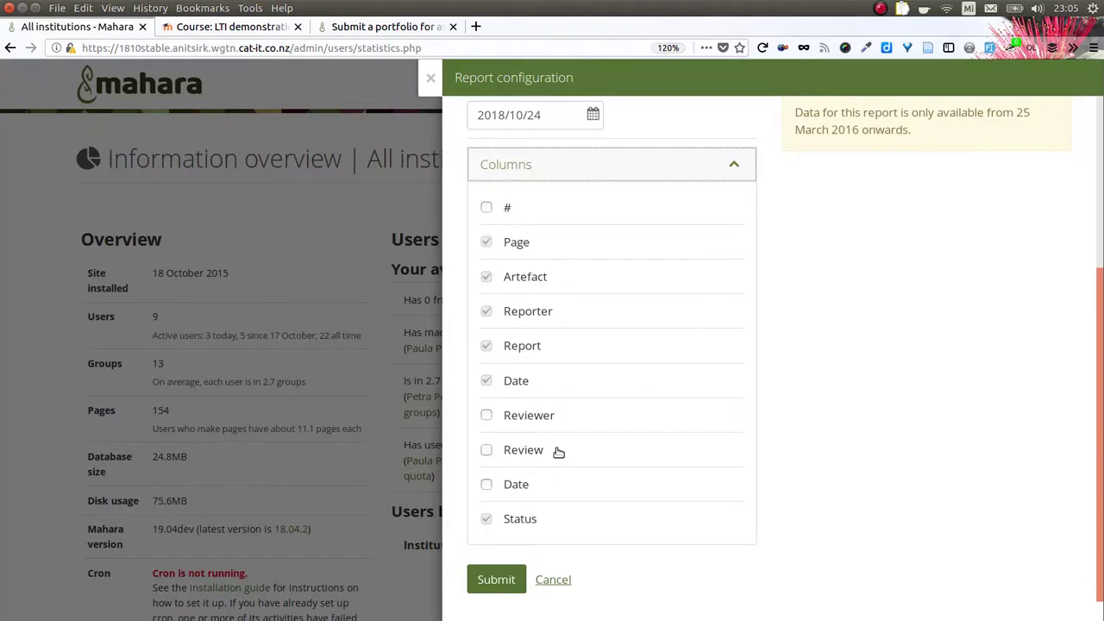
{"action": "left_click", "coordinate": [498, 581]}
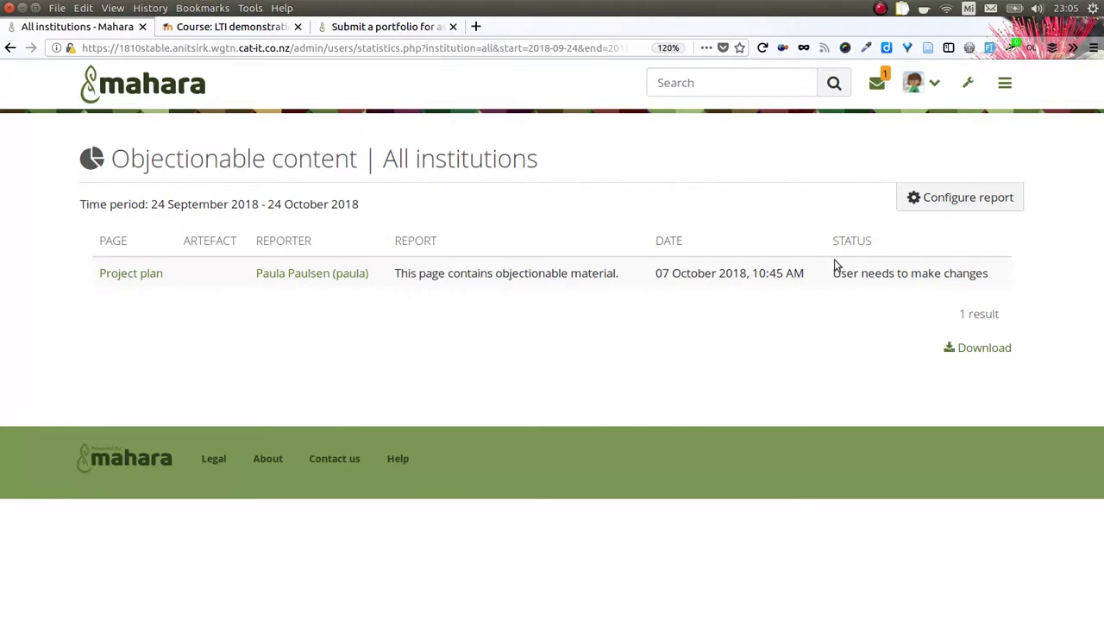
- Open the reported Project plan page and submit it as still objectionable with the review "Please change..." and access removal set to Yes
{"action": "left_click", "coordinate": [136, 276]}
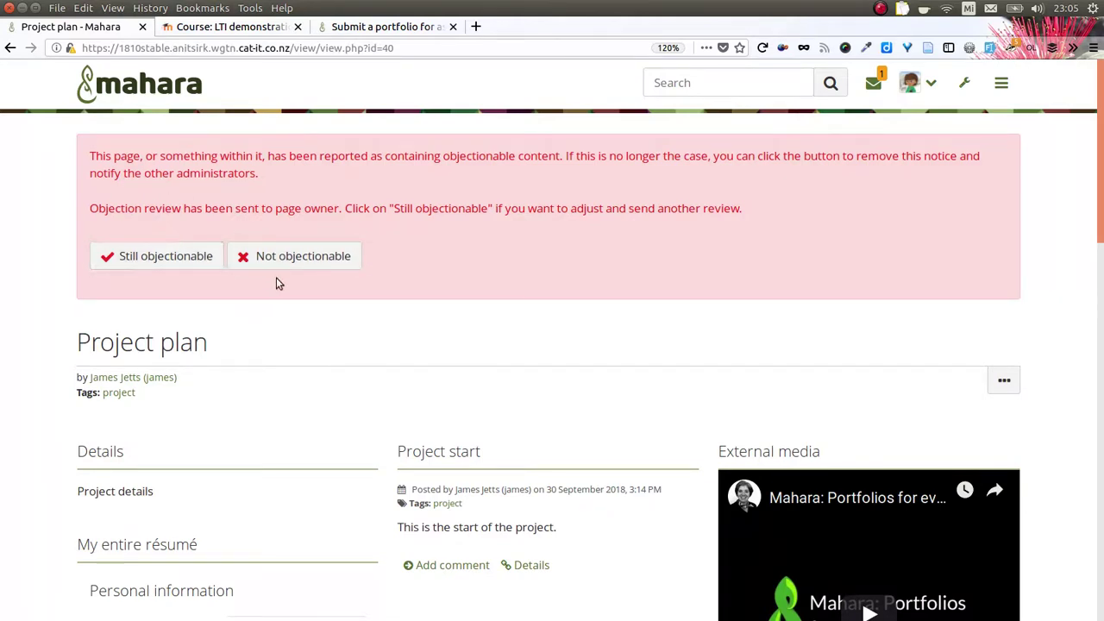
{"action": "left_click", "coordinate": [178, 258]}
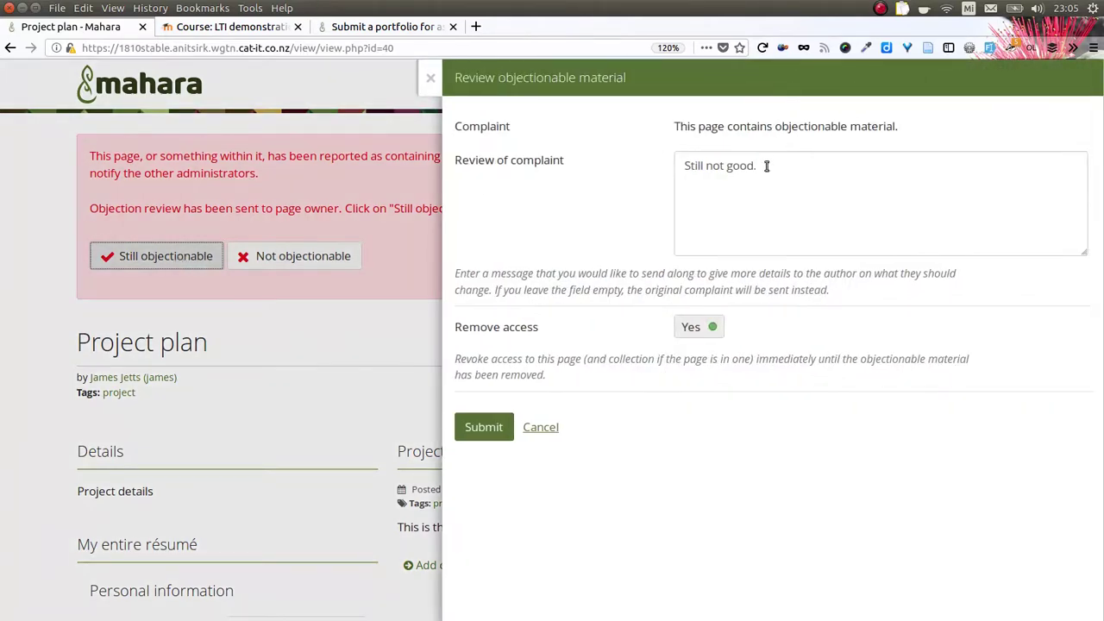
{"action": "left_click", "coordinate": [766, 165]}
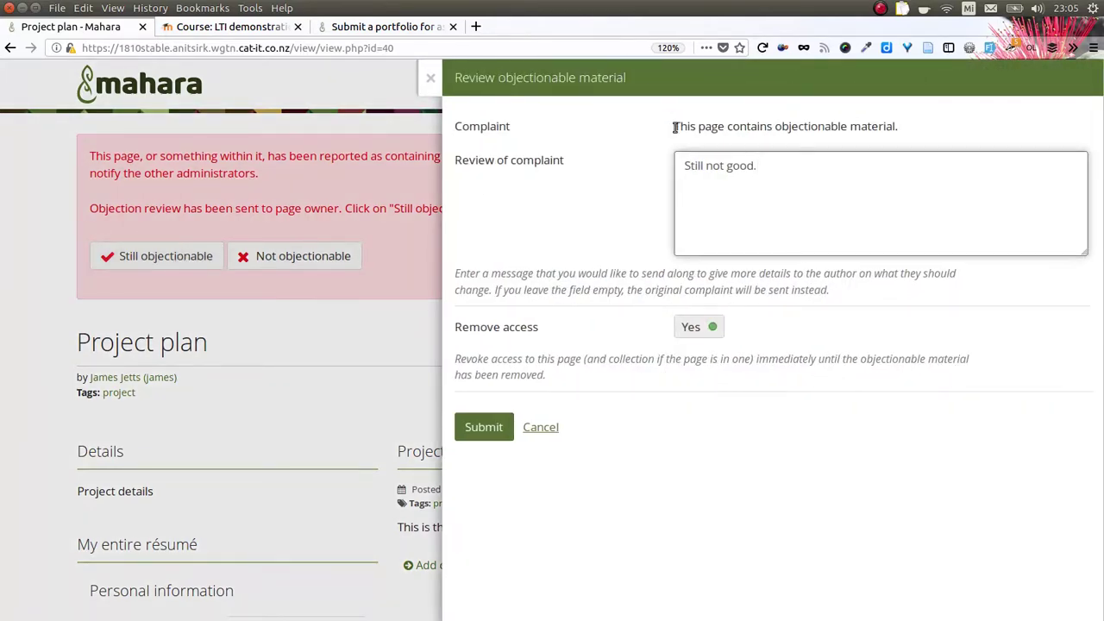
{"action": "left_click_drag", "start_coordinate": [766, 166], "coordinate": [676, 166]}
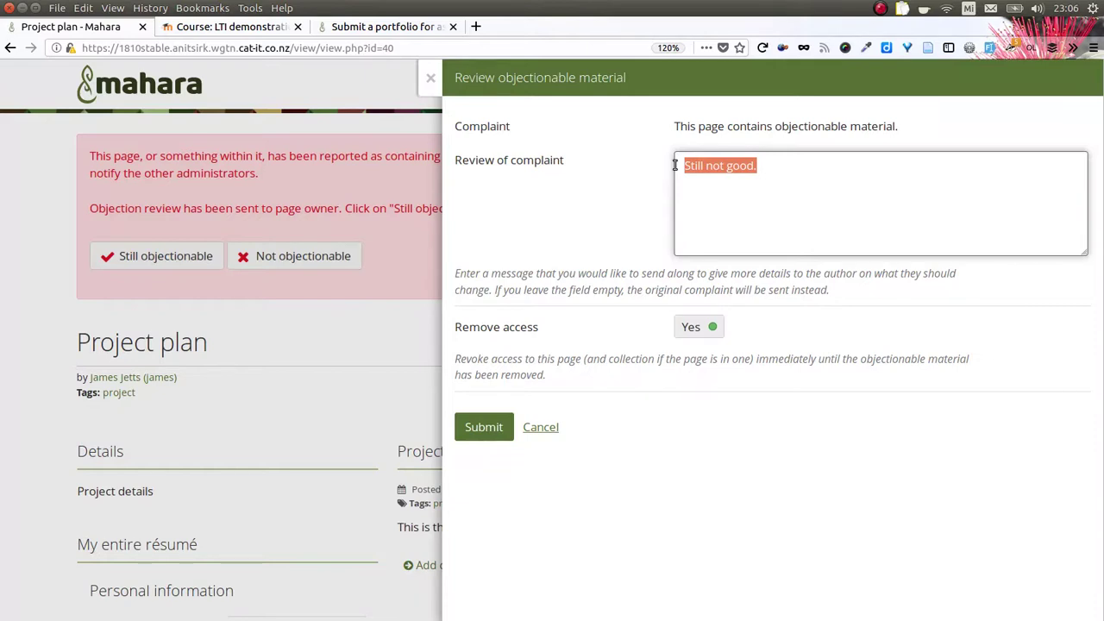
{"action": "type", "text": "Please"}
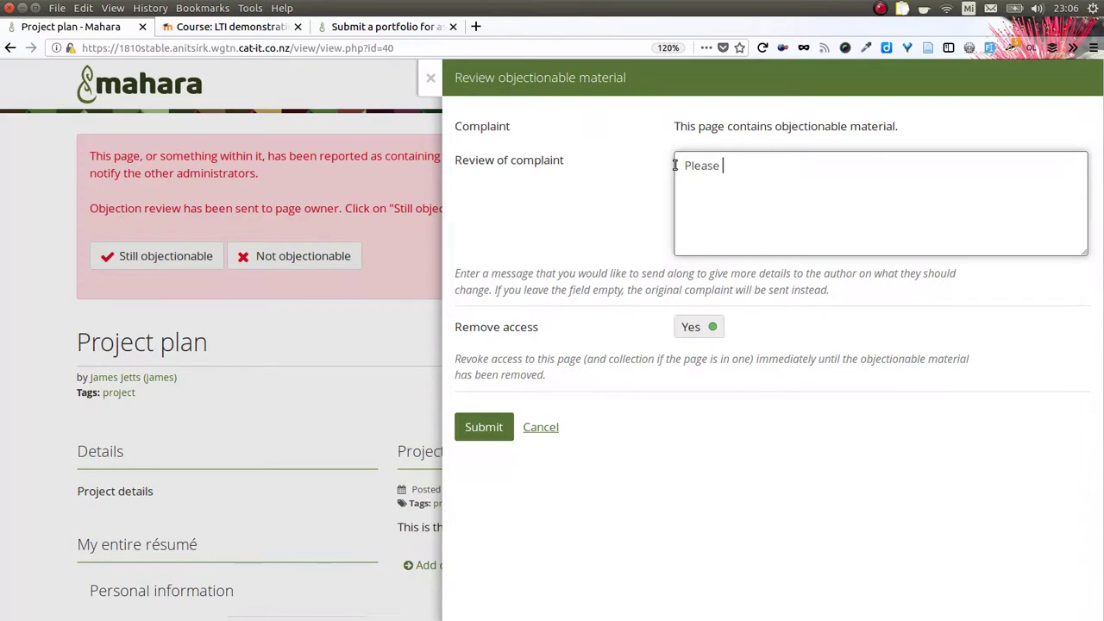
{"action": "type", "text": " change..."}
{"action": "left_click", "coordinate": [701, 331]}
{"action": "left_click", "coordinate": [713, 328]}
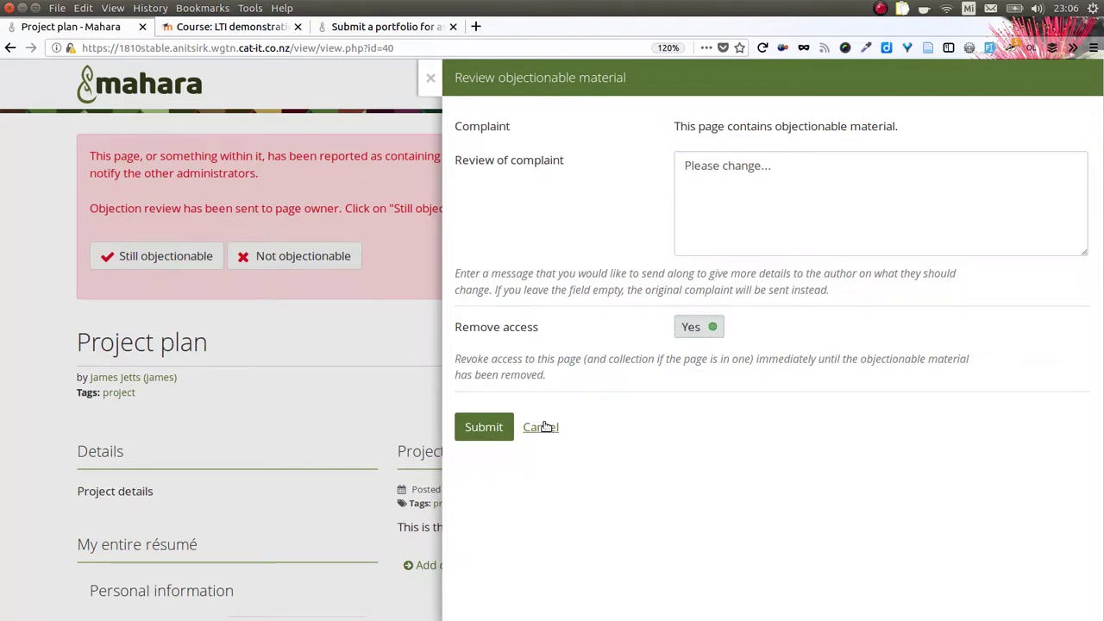
{"action": "left_click", "coordinate": [480, 430]}
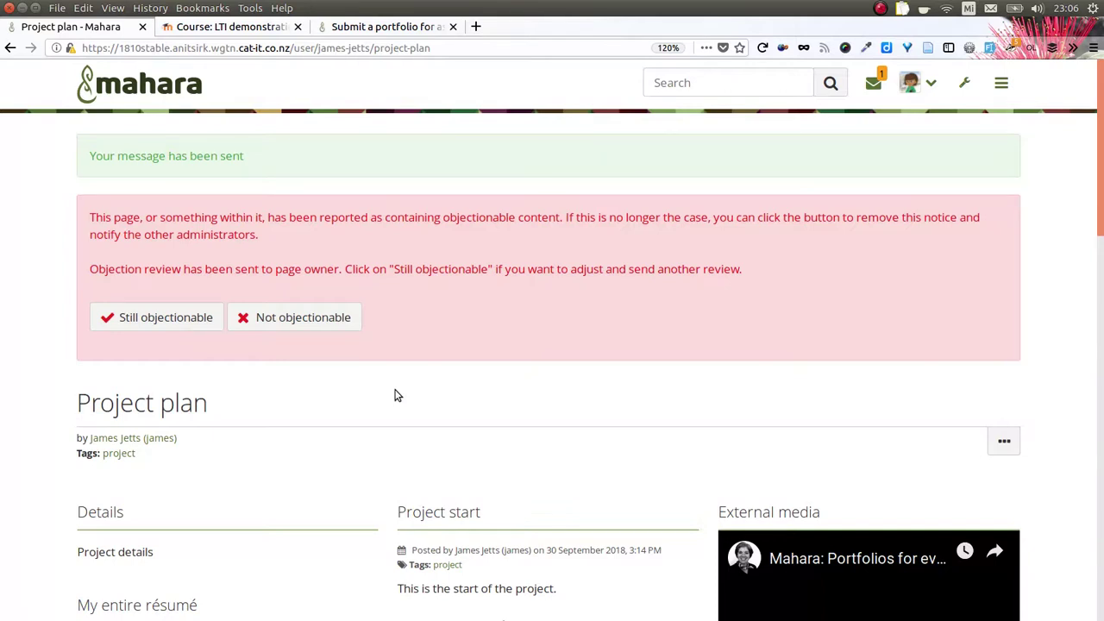
- Reopen Activity 17 from Moodle with the saved login and save its assessment settings with tutor emails on, locking after grading off and archiving on
{"action": "left_click", "coordinate": [215, 29]}
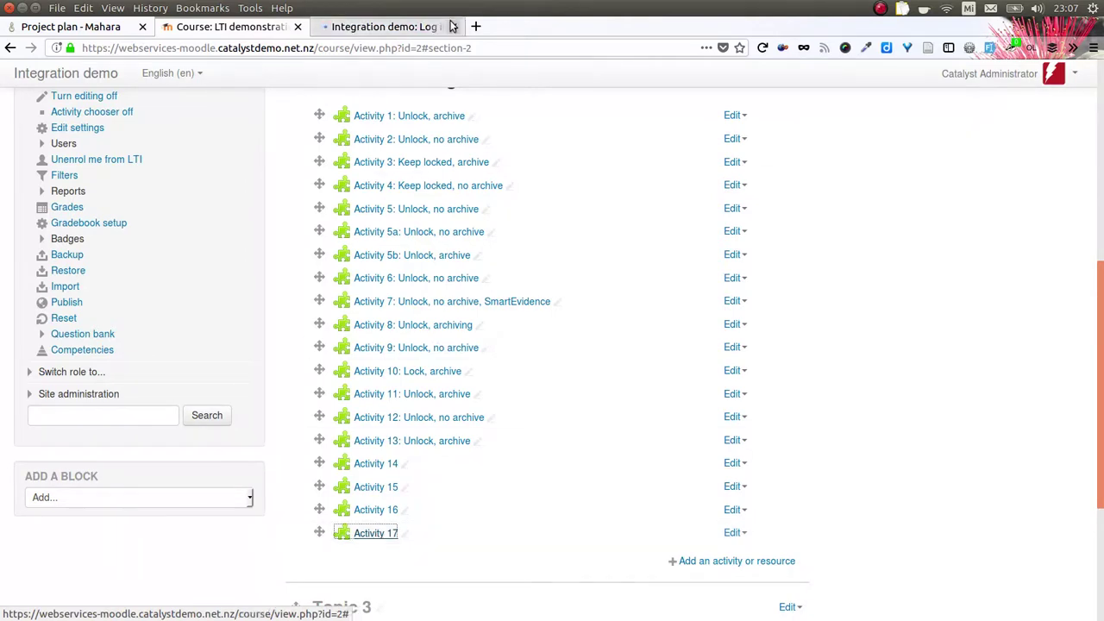
{"action": "left_click", "coordinate": [377, 28]}
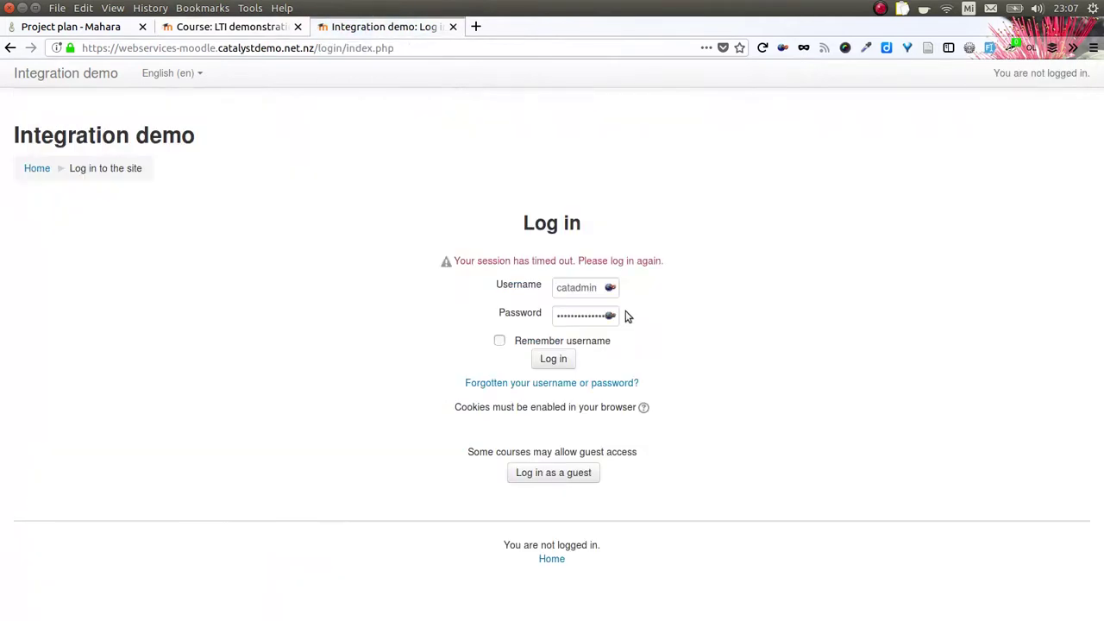
{"action": "left_click", "coordinate": [553, 359]}
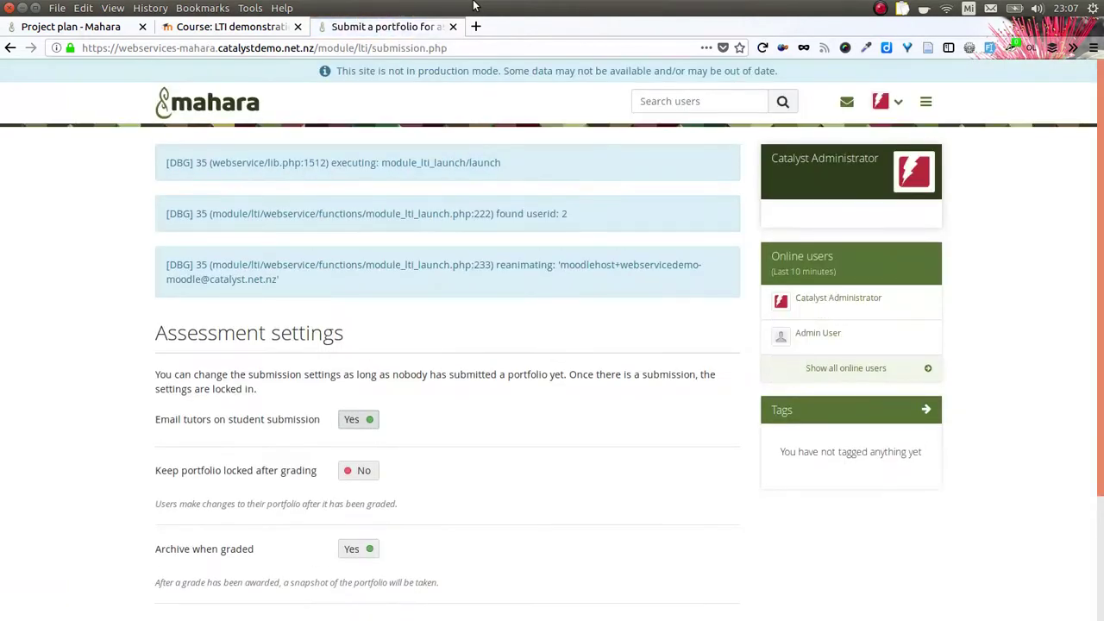
{"action": "scroll", "coordinate": [767, 412], "scroll_direction": "down", "scroll_amount": 3}
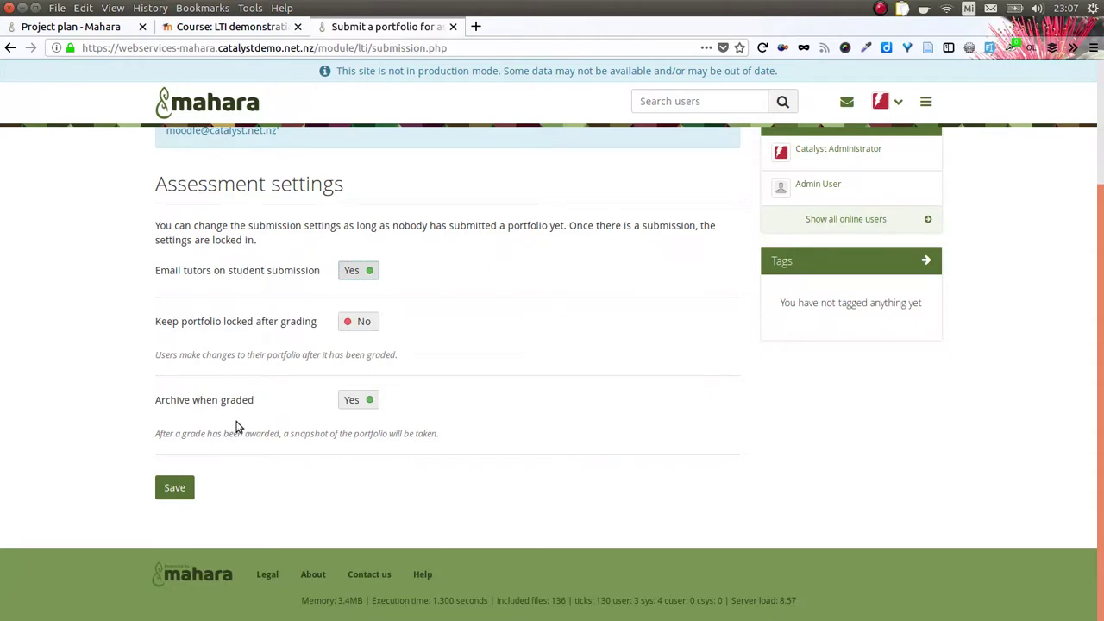
{"action": "left_click", "coordinate": [172, 488]}
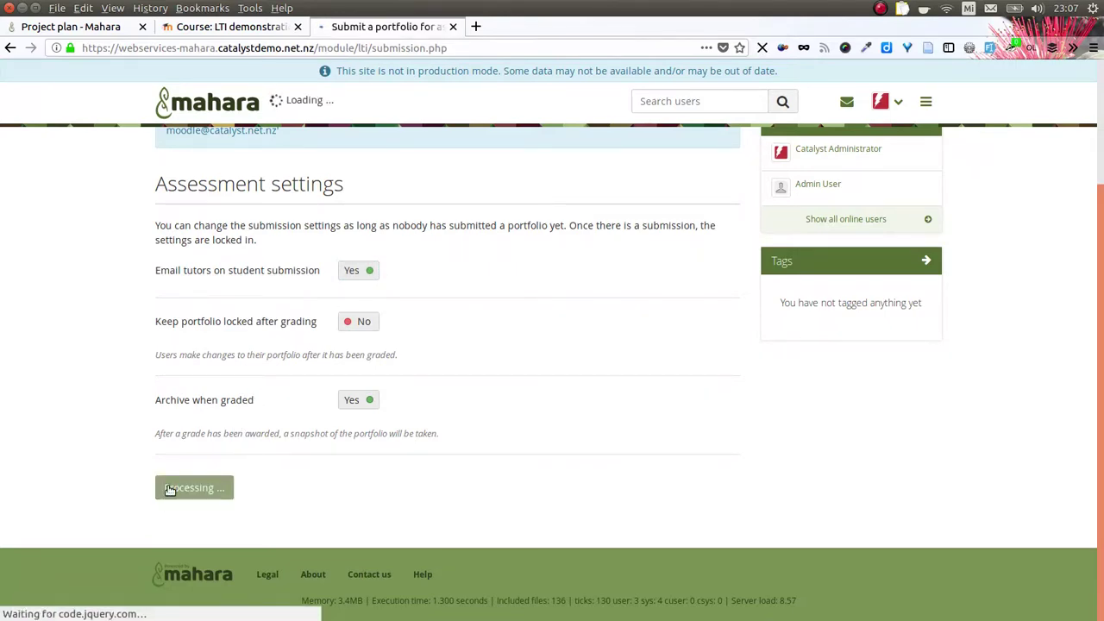
- Switch to the student's Firefox window and log back in to the Moodle demo course with the student's username
{"action": "key", "text": "alt+Tab"}
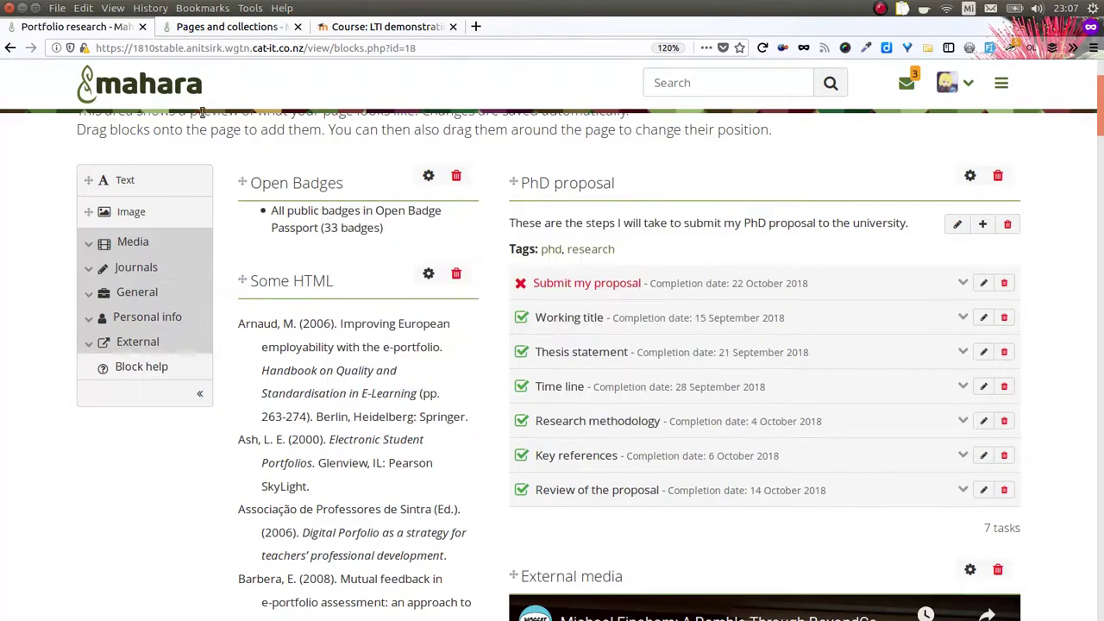
{"action": "left_click", "coordinate": [371, 27]}
{"action": "left_click", "coordinate": [473, 47]}
{"action": "key", "text": "Return"}
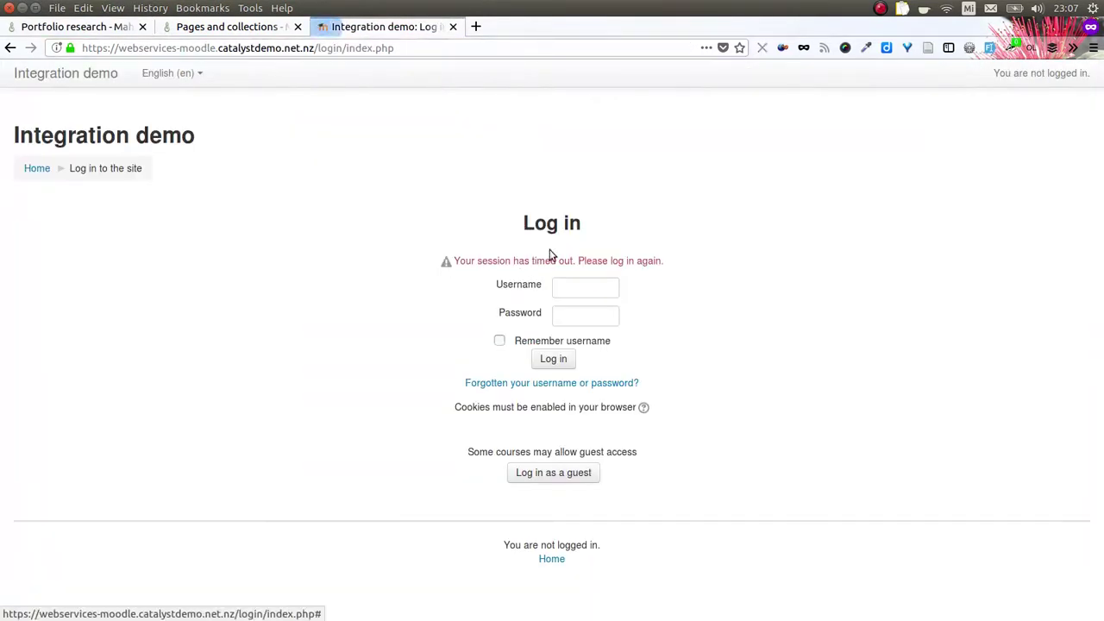
{"action": "double_click", "coordinate": [566, 287]}
{"action": "type", "text": "paula"}
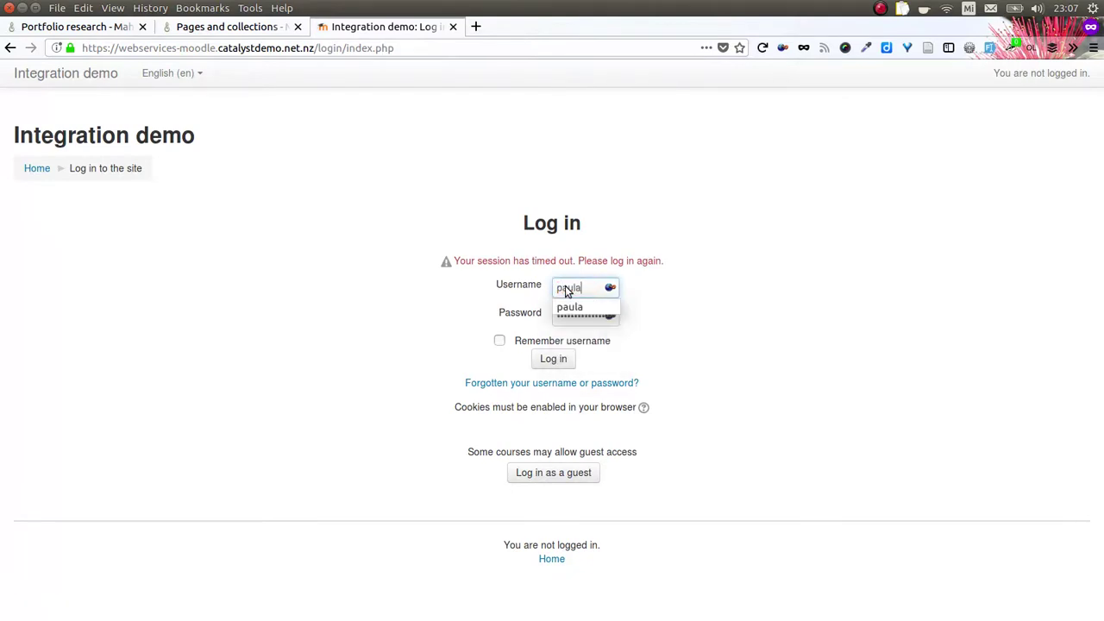
{"action": "left_click", "coordinate": [553, 361]}
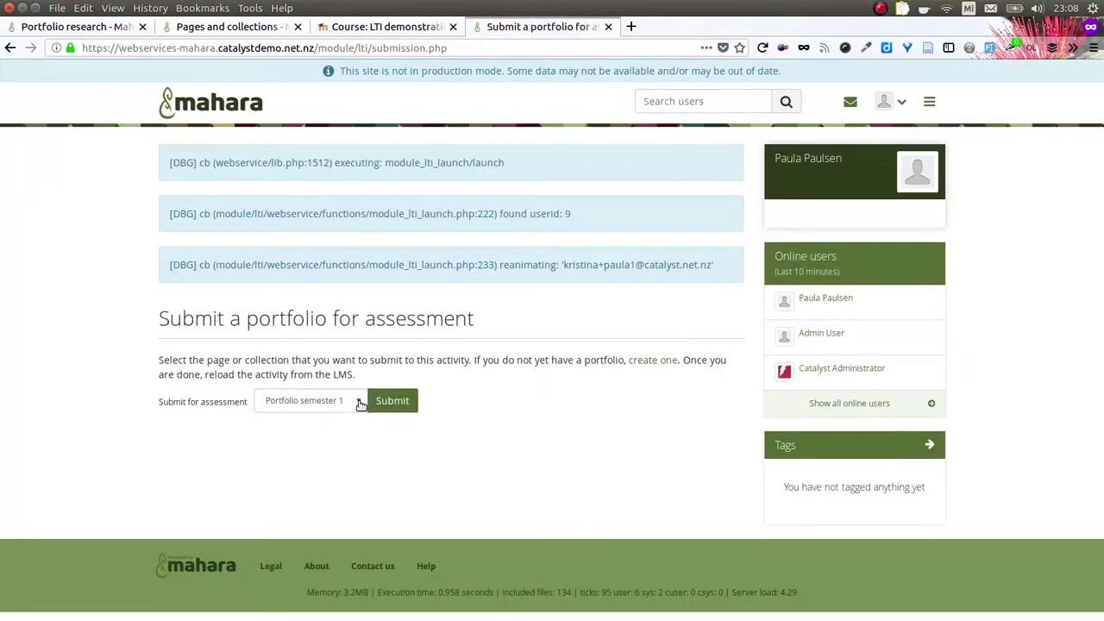
- Submit the portfolio "Portfolio semester 1" for assessment, and return to the administrator's Firefox window
{"action": "left_click", "coordinate": [355, 401]}
{"action": "left_click", "coordinate": [307, 423]}
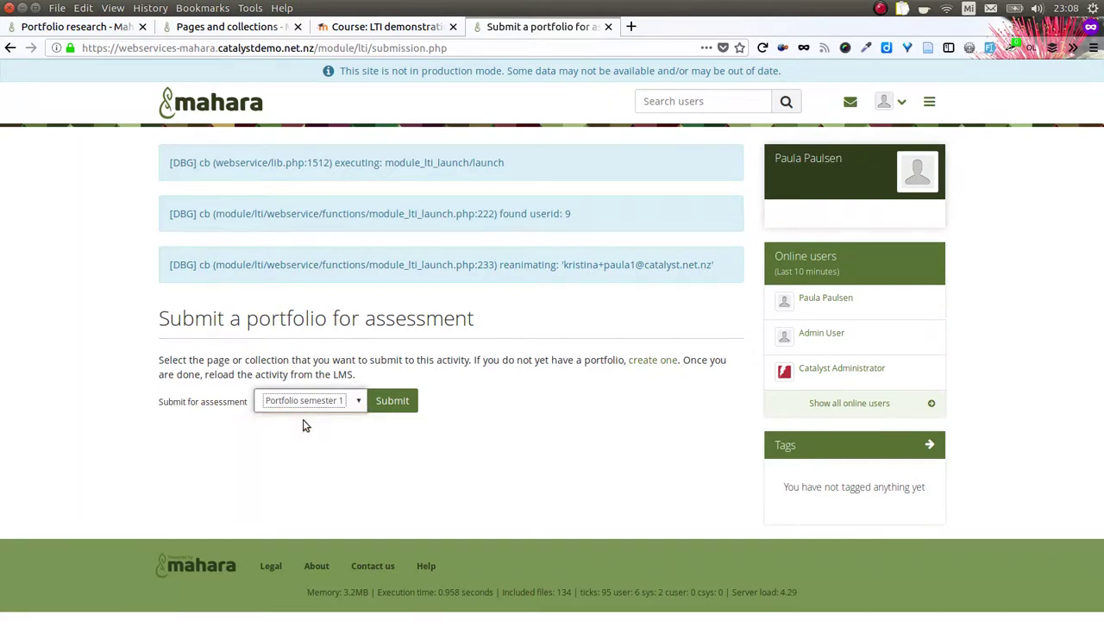
{"action": "left_click", "coordinate": [396, 402]}
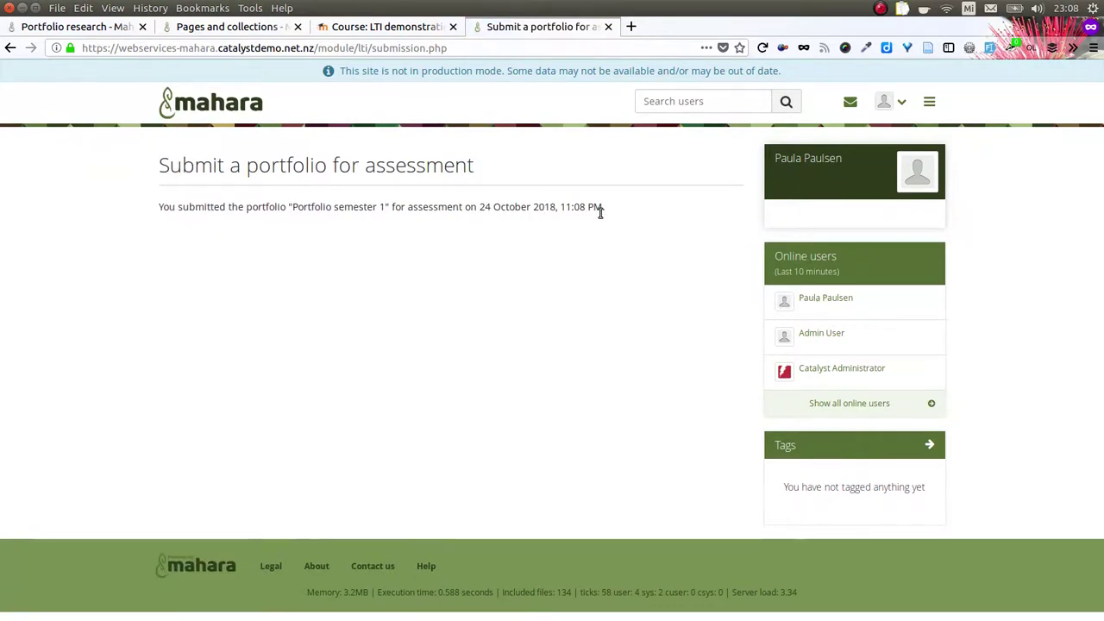
{"action": "key", "text": "alt+Tab"}
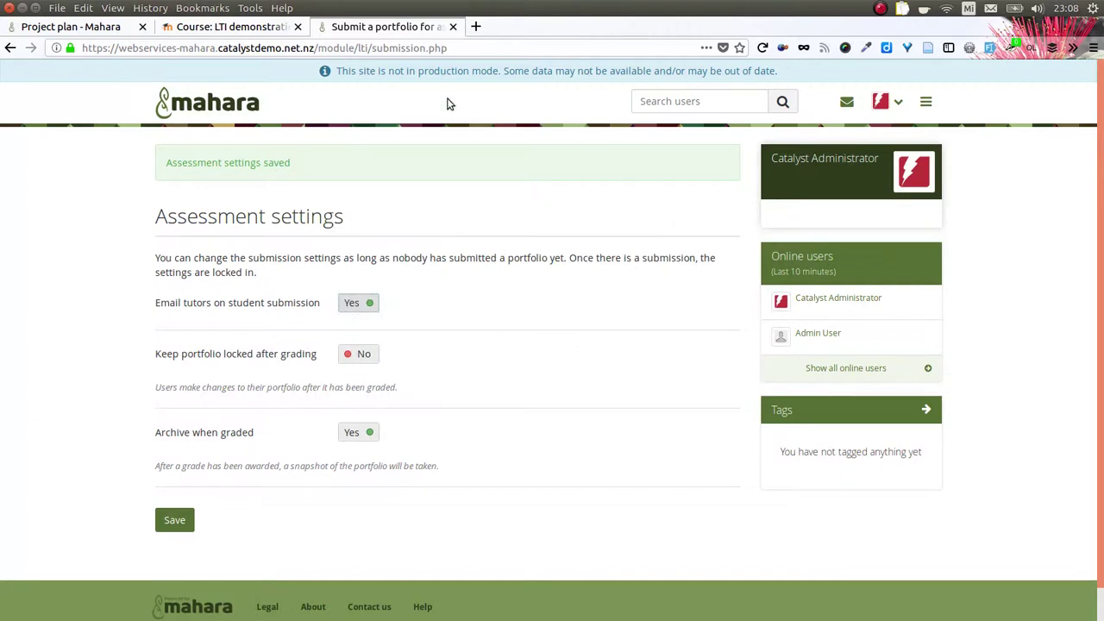
- Relaunch Activity 17 from the Moodle course and open the submitted "Portfolio semester 1" for grading
{"action": "left_click", "coordinate": [233, 28]}
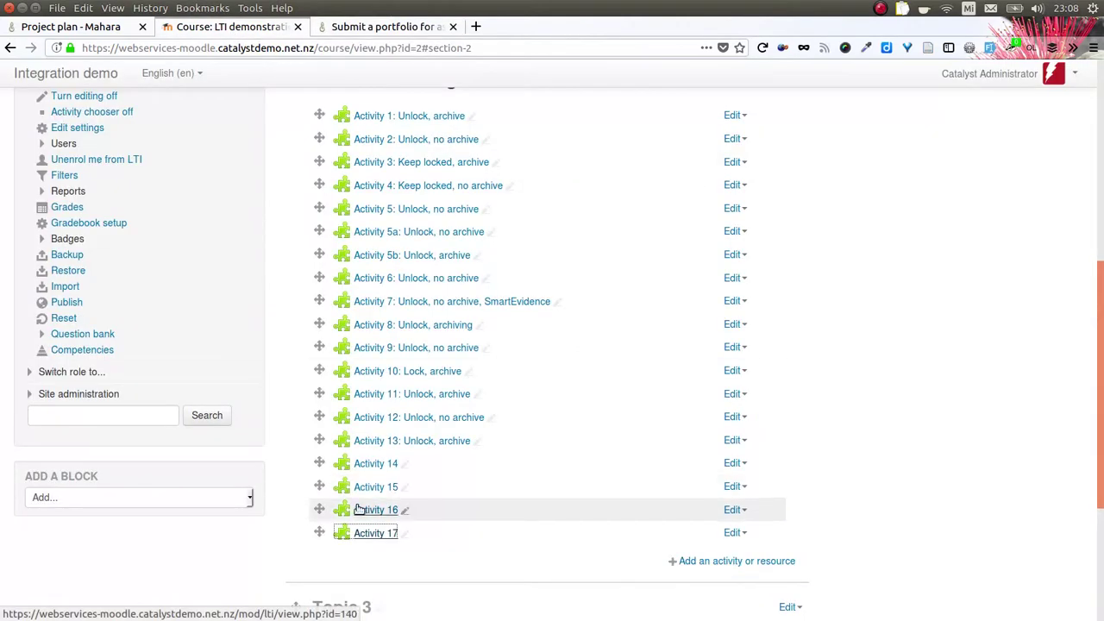
{"action": "left_click", "coordinate": [370, 534]}
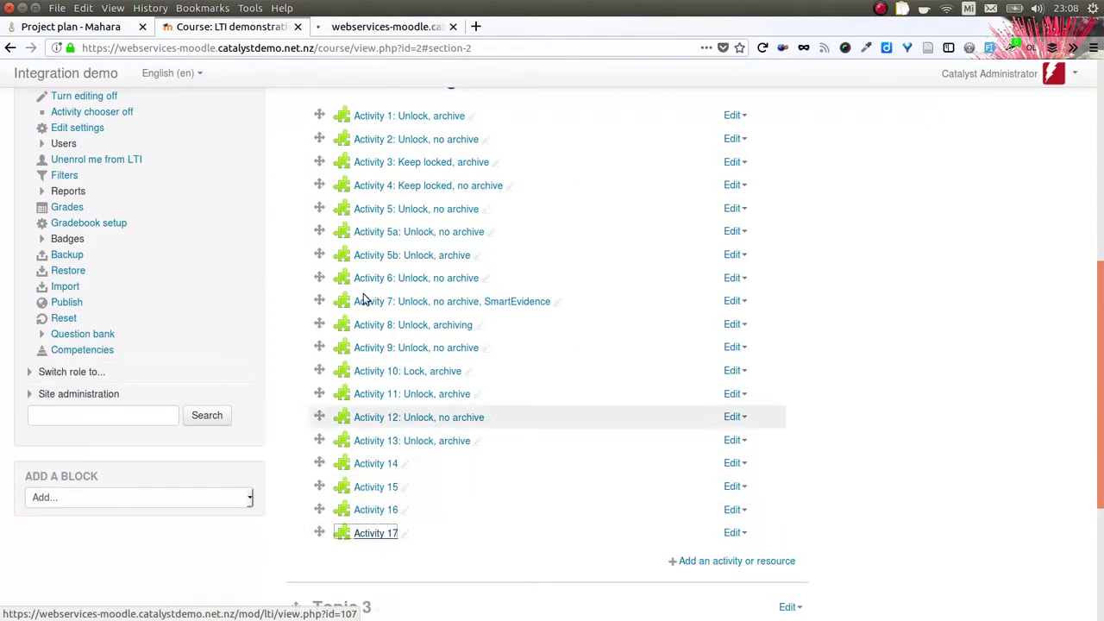
{"action": "left_click", "coordinate": [409, 28]}
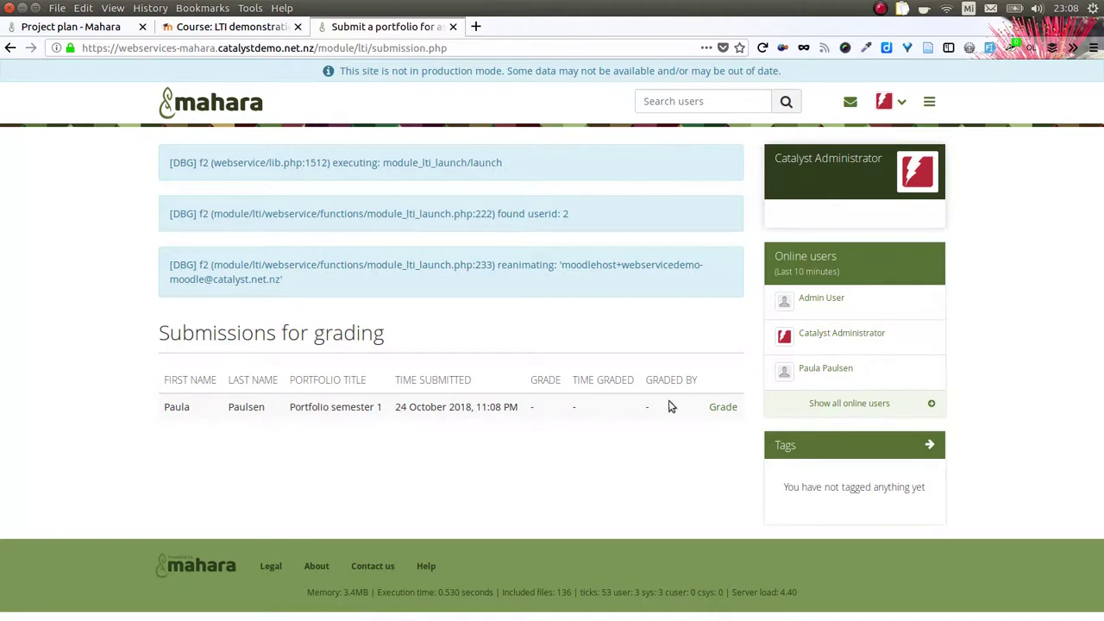
{"action": "left_click", "coordinate": [723, 409]}
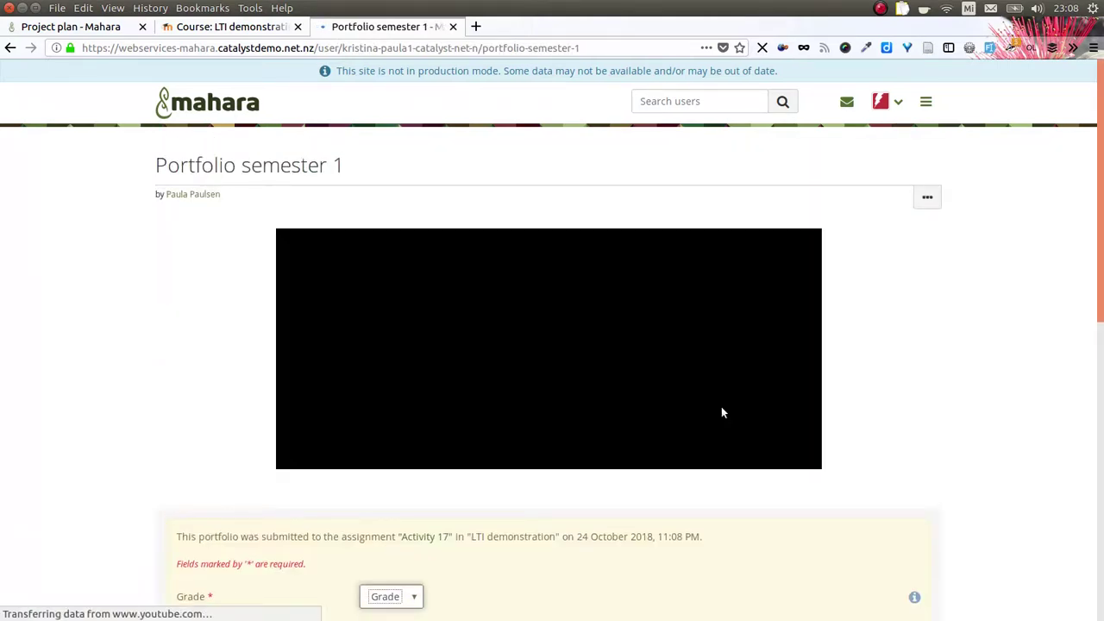
- Grade the submitted portfolio with 99 and submit the grade
{"action": "scroll", "coordinate": [1056, 406], "scroll_direction": "down", "scroll_amount": 2}
{"action": "scroll", "coordinate": [1056, 407], "scroll_direction": "down", "scroll_amount": 5}
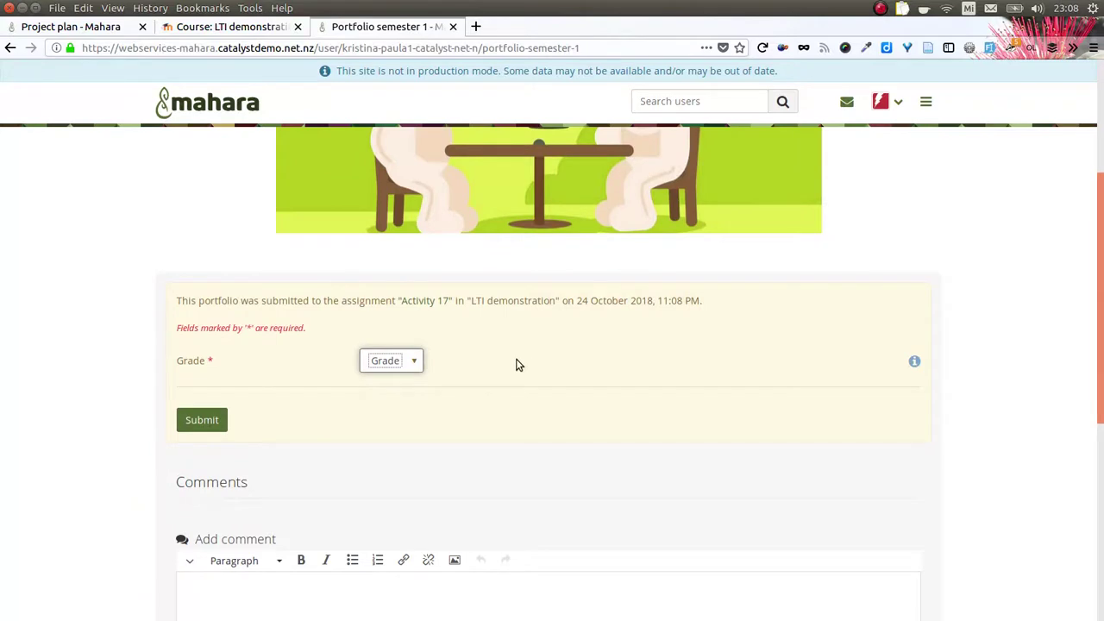
{"action": "left_click", "coordinate": [414, 361]}
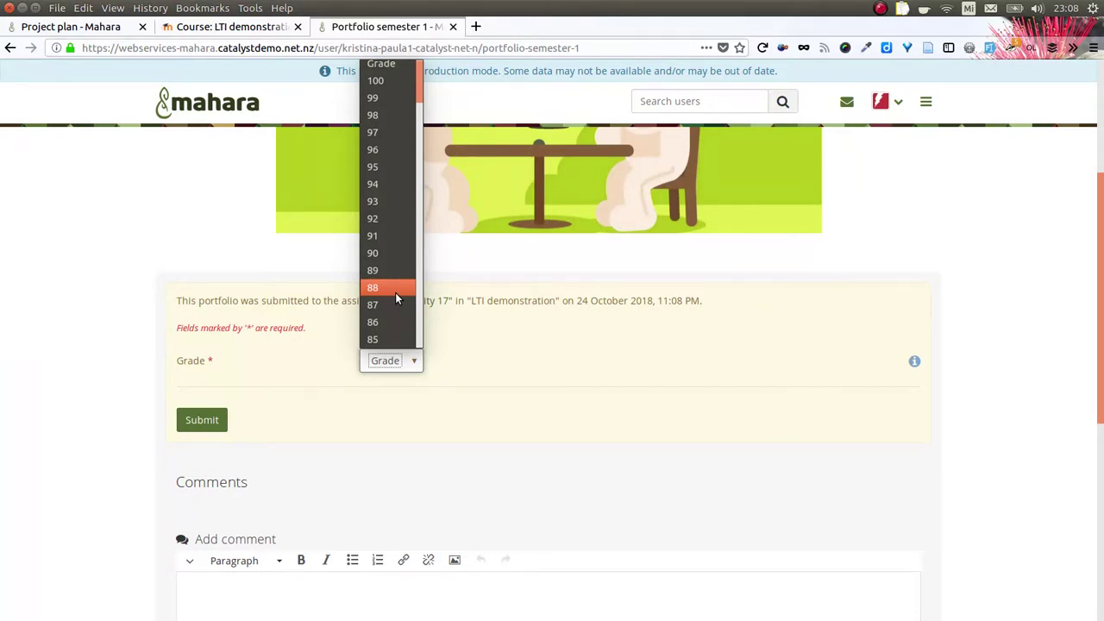
{"action": "left_click", "coordinate": [376, 98]}
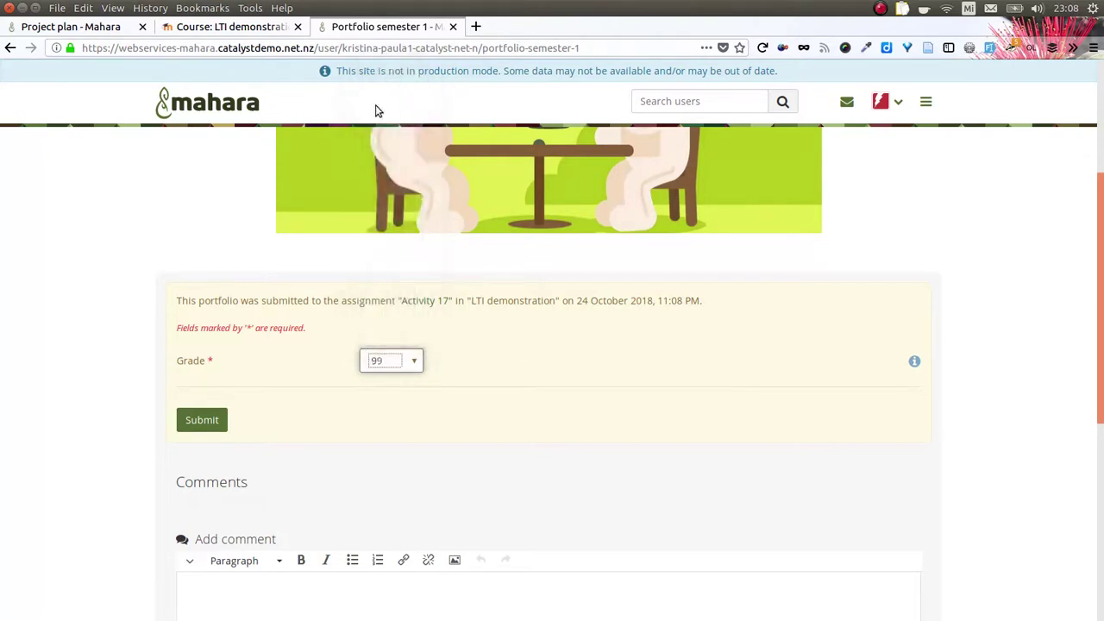
{"action": "left_click", "coordinate": [202, 421]}
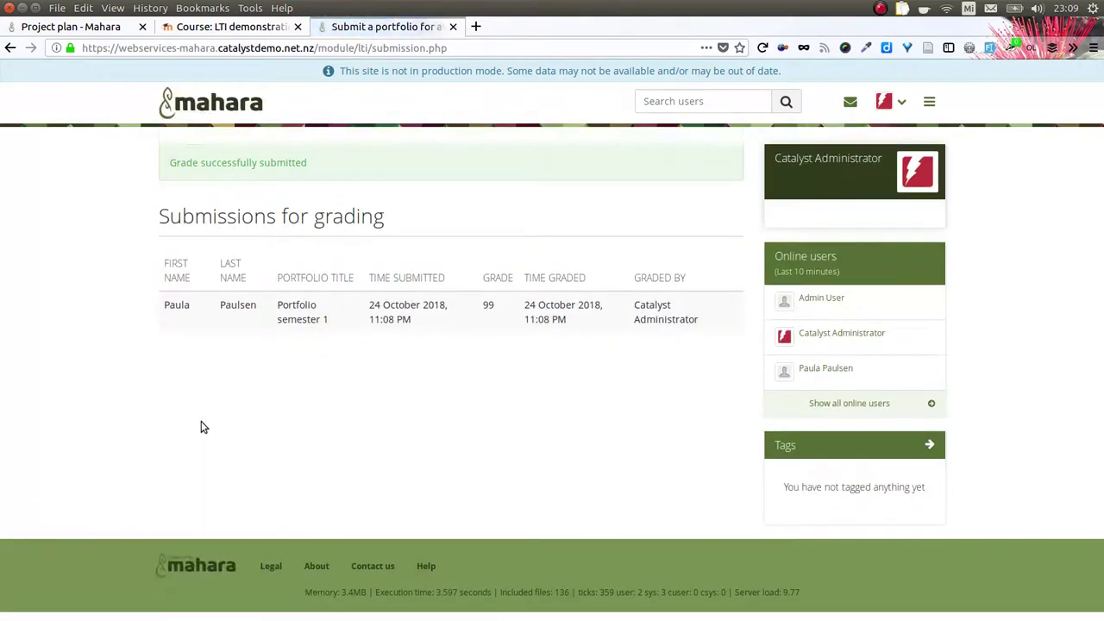
- Return to the Moodle LTI demonstration course and open its grader report
{"action": "left_click", "coordinate": [219, 28]}
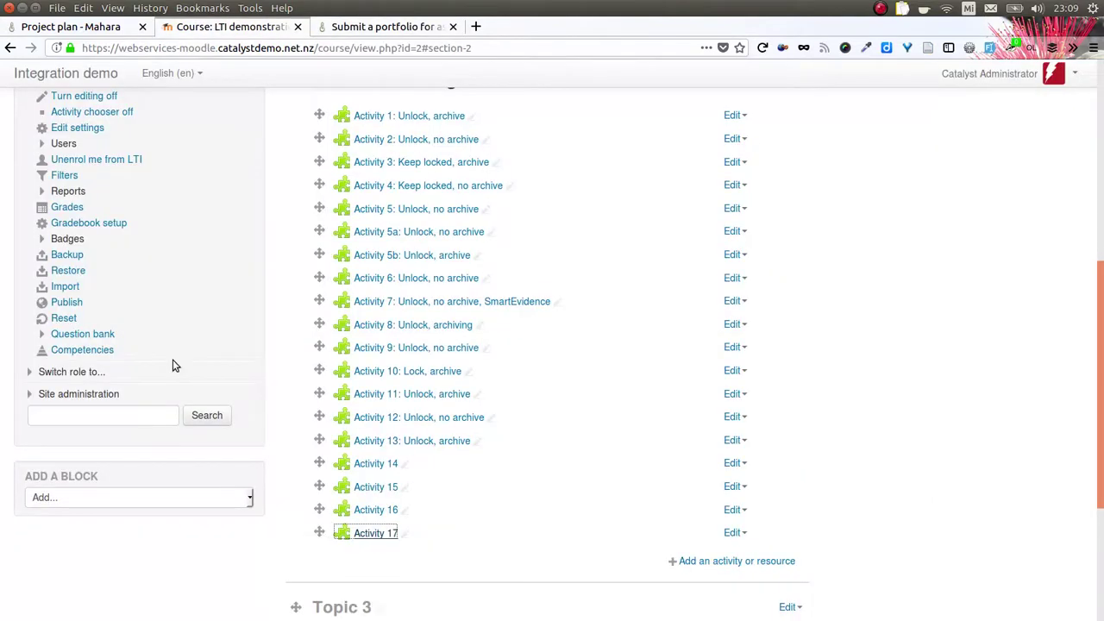
{"action": "left_click", "coordinate": [64, 208]}
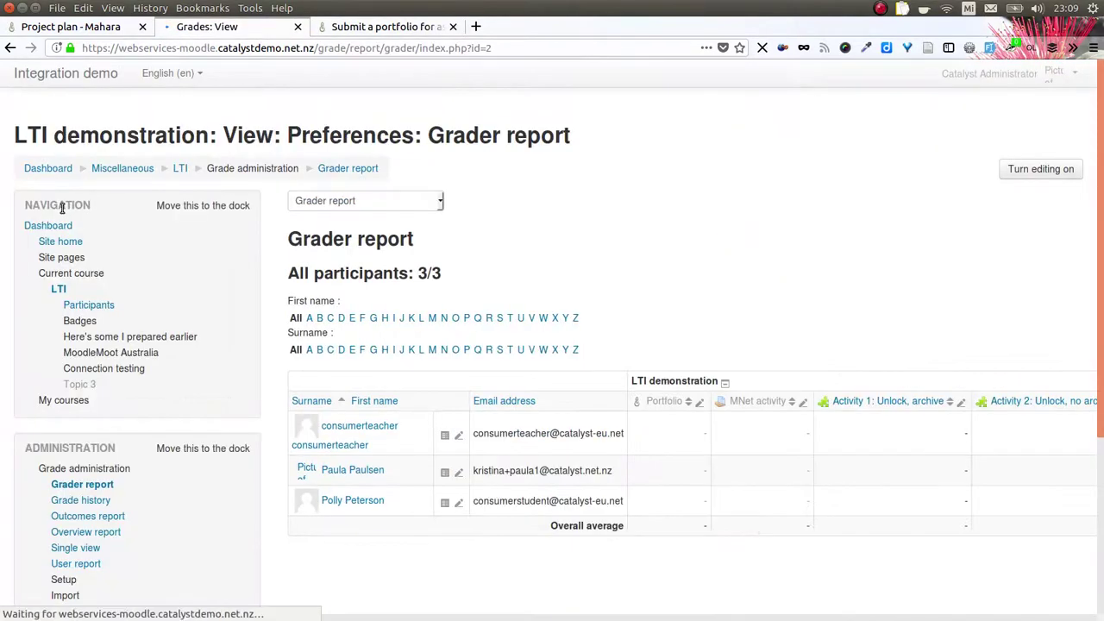
{"action": "left_click", "coordinate": [344, 473]}
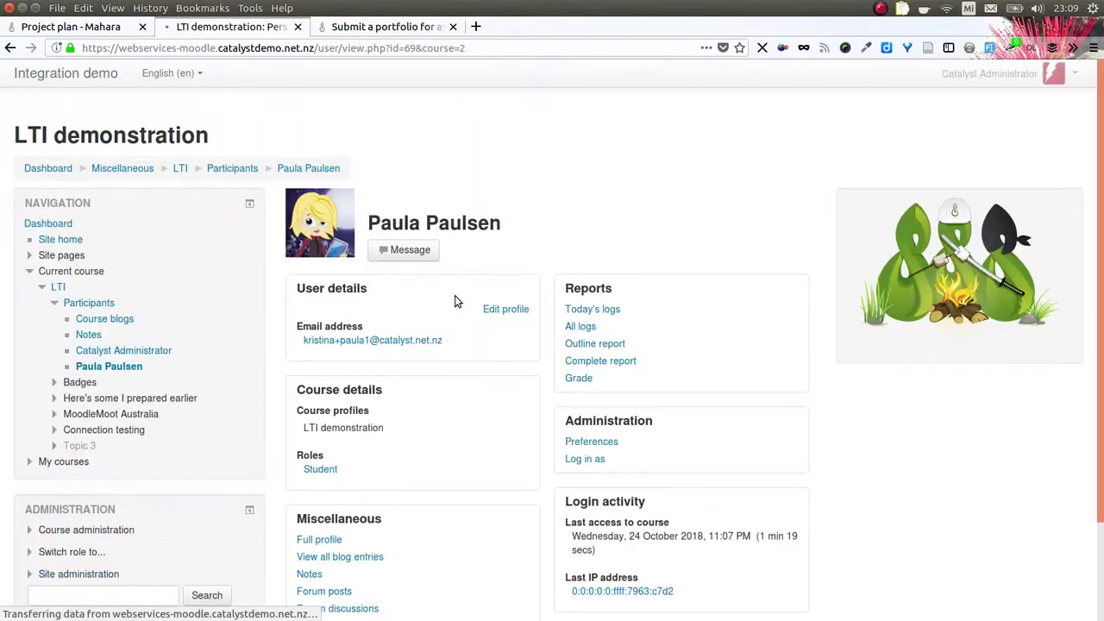
{"action": "key", "text": "alt+Left"}
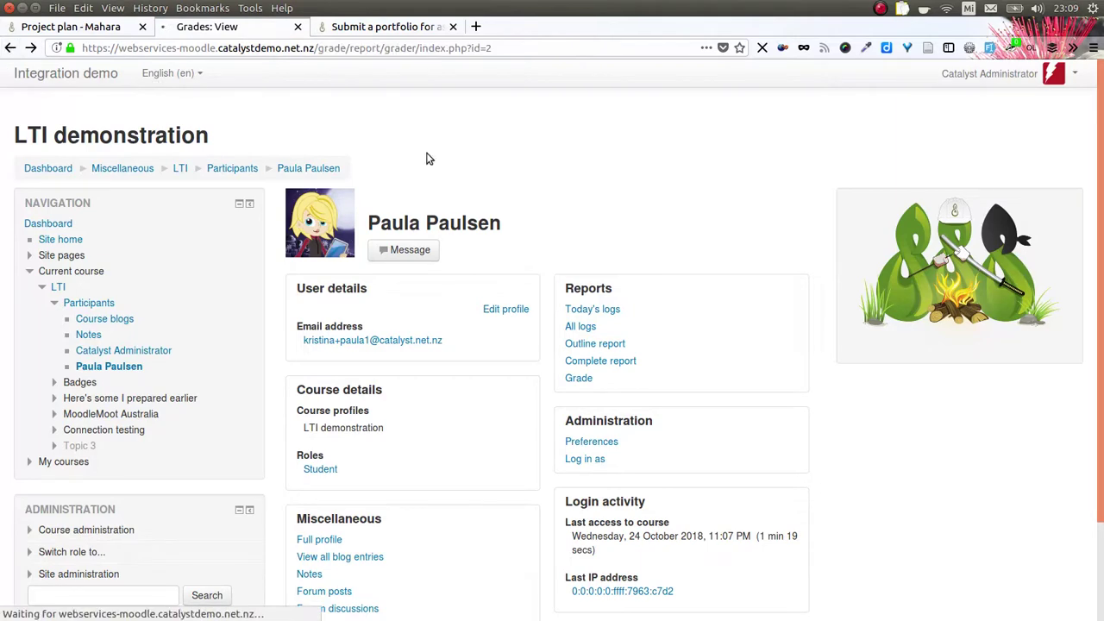
{"action": "left_click", "coordinate": [371, 201]}
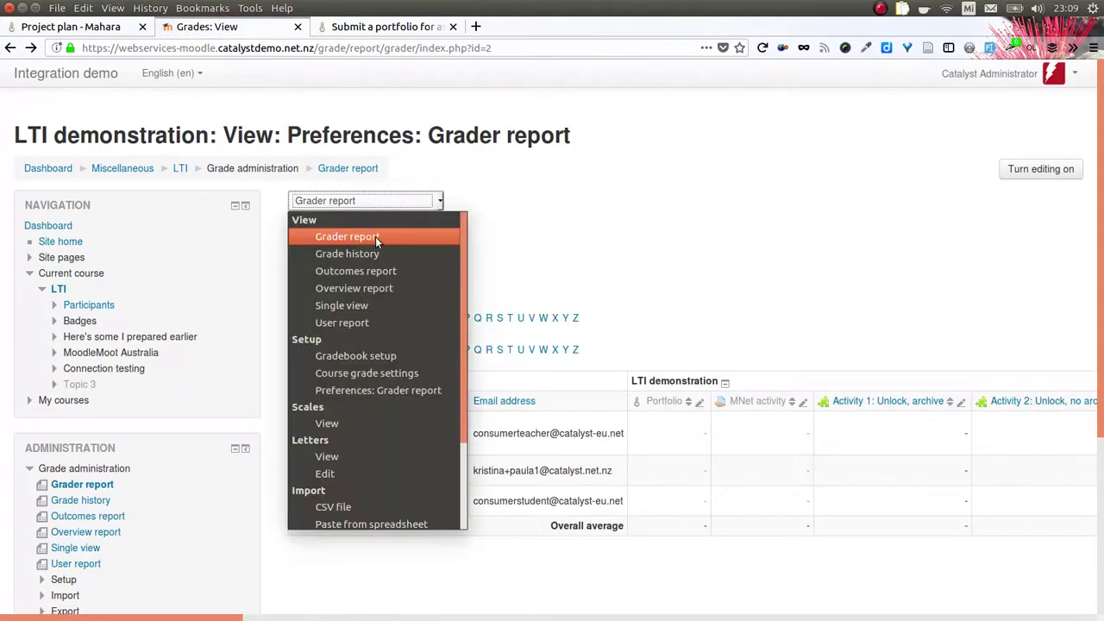
{"action": "left_click", "coordinate": [559, 241]}
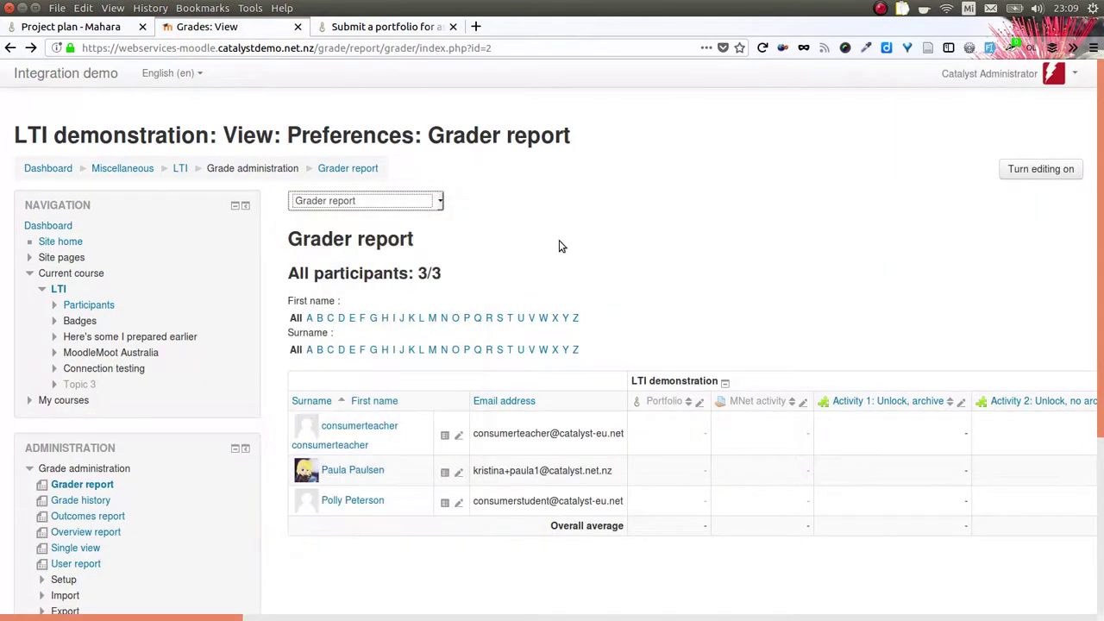
- Open the student's grade report from their course profile and highlight the grade for Activity 17
{"action": "left_click", "coordinate": [352, 470]}
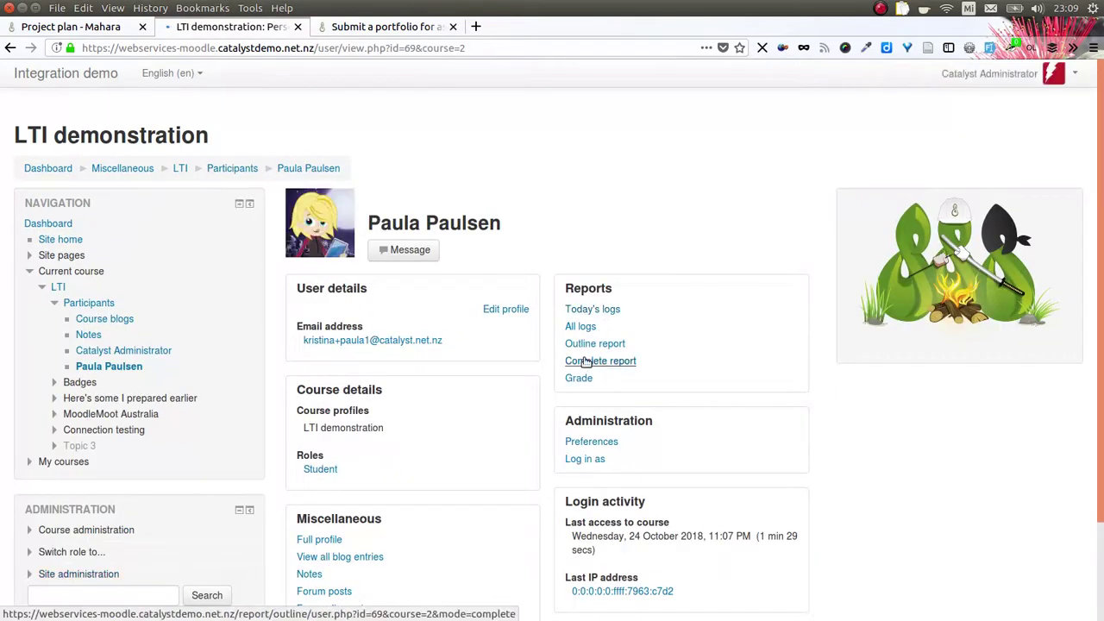
{"action": "left_click", "coordinate": [579, 380]}
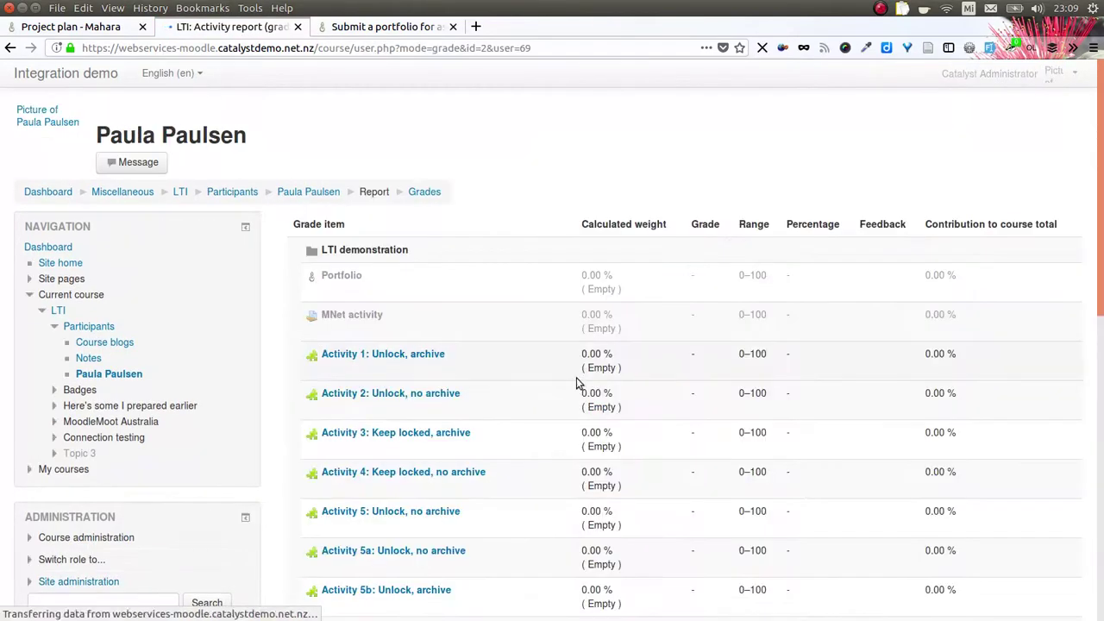
{"action": "scroll", "coordinate": [522, 391], "scroll_direction": "down", "scroll_amount": 7}
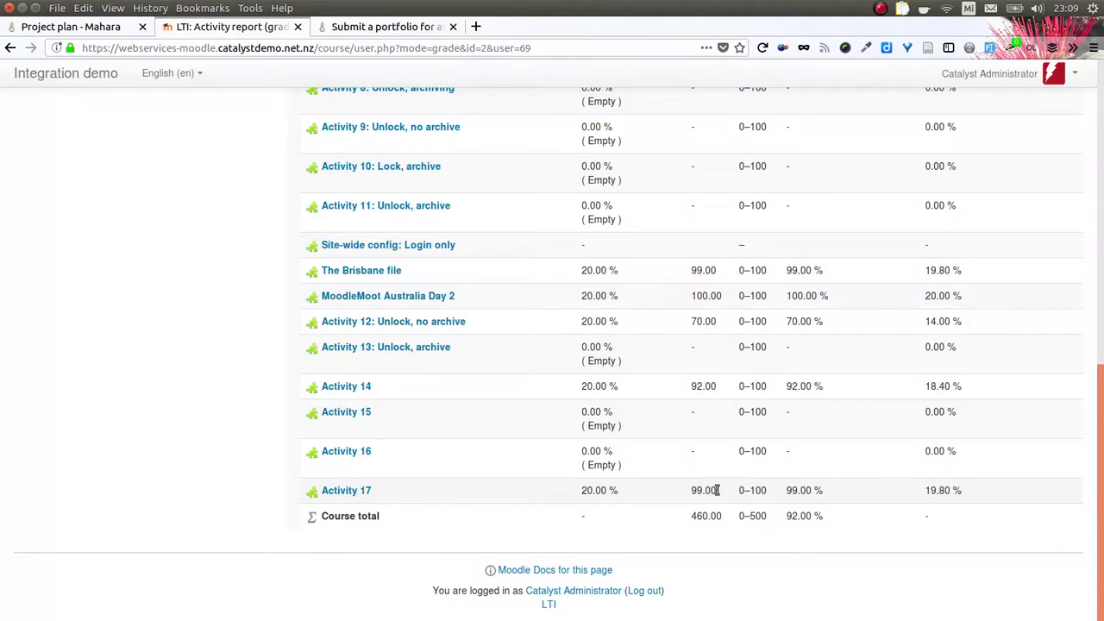
{"action": "left_click_drag", "start_coordinate": [717, 491], "coordinate": [687, 494]}
- Switch to the Firefox window showing the "Thank you" slide
{"action": "key", "text": "alt+Tab"}
{"action": "key", "text": "alt+Tab"}
{"action": "key", "text": "alt+Tab"}
{"action": "key", "text": "alt+Tab"}
{"action": "key", "text": "alt+Tab"}
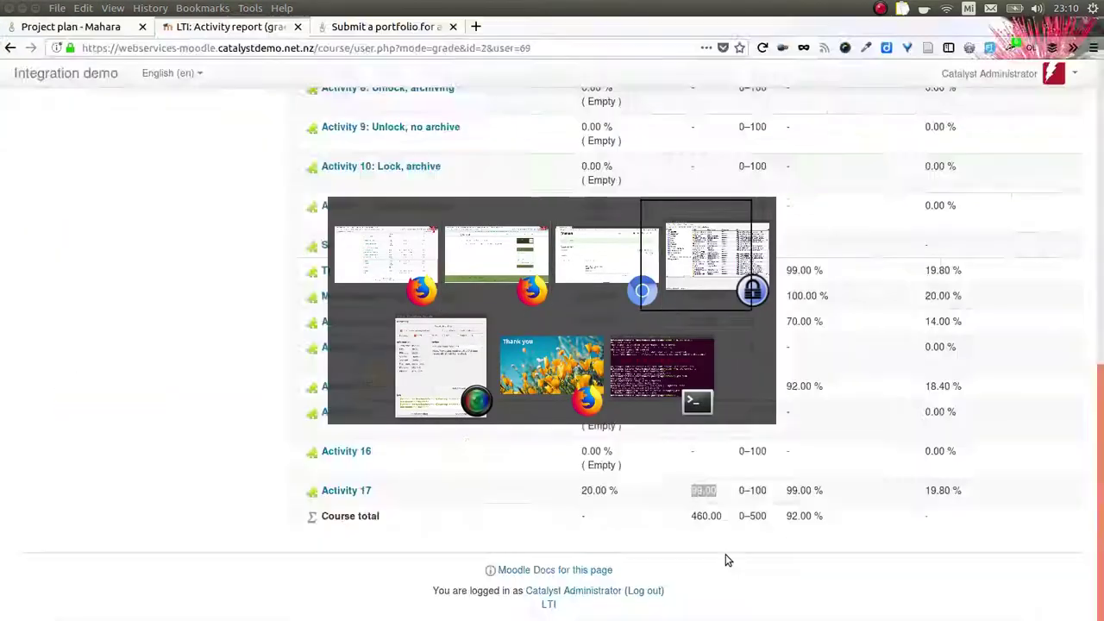